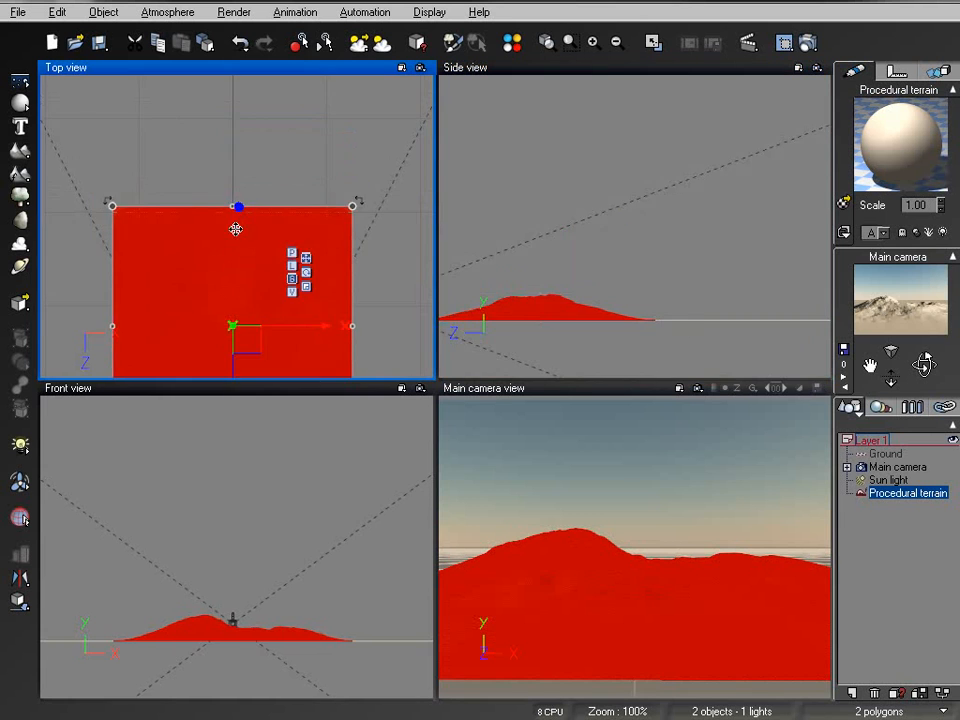
Move the procedural terrain in front of the main camera in the top view and stretch it vertically to make it taller
{"action": "left_click_drag", "start_coordinate": [228, 222], "coordinate": [21, 81]}
{"action": "left_click_drag", "start_coordinate": [161, 155], "coordinate": [230, 139]}
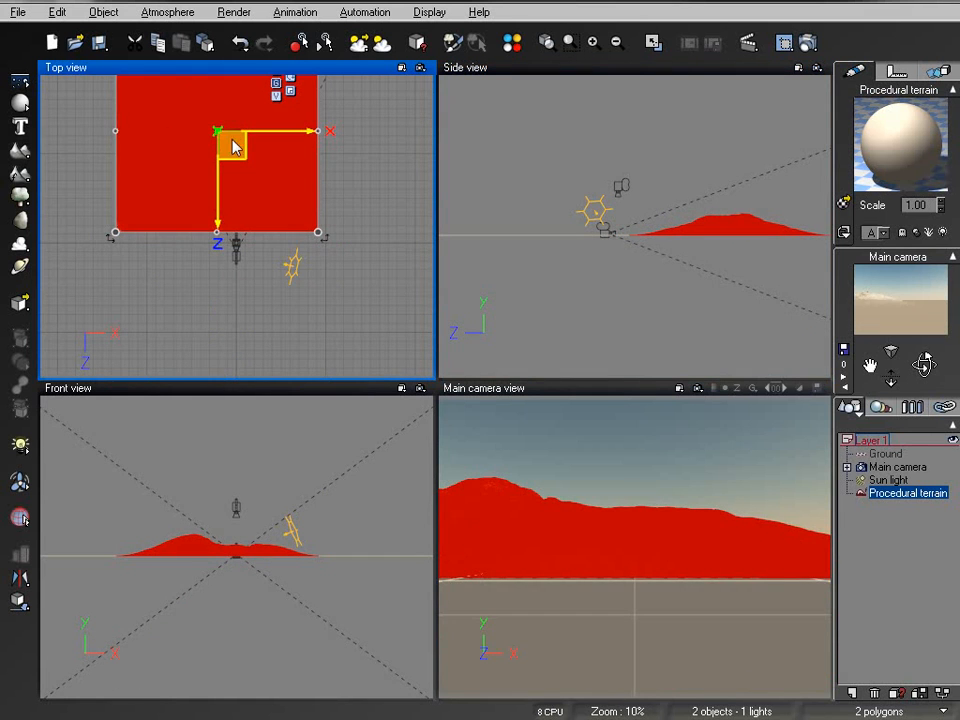
{"action": "left_click", "coordinate": [671, 201]}
{"action": "scroll", "coordinate": [605, 247], "scroll_direction": "up", "scroll_amount": 2}
{"action": "right_click_drag", "start_coordinate": [605, 247], "coordinate": [640, 186]}
{"action": "left_click_drag", "start_coordinate": [790, 196], "coordinate": [815, 186]}
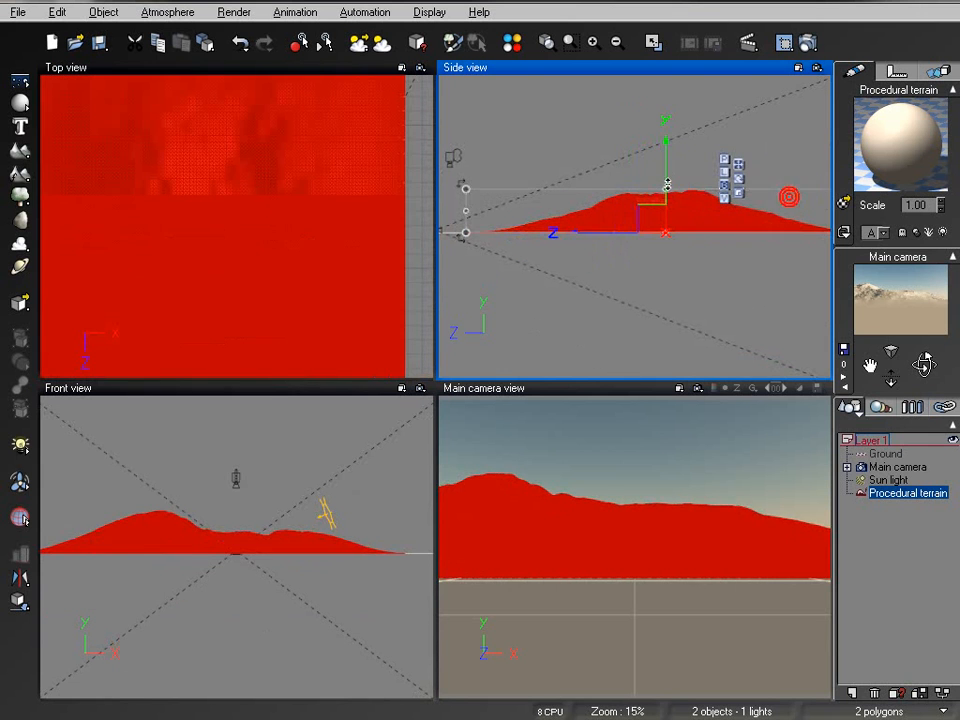
{"action": "left_click_drag", "start_coordinate": [668, 182], "coordinate": [665, 153]}
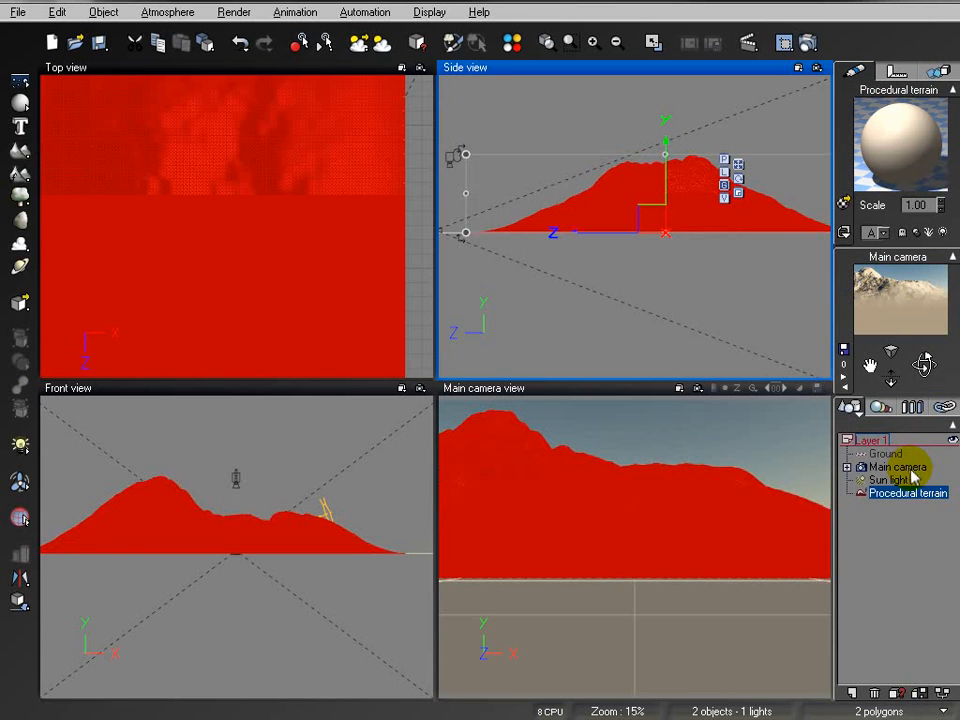
Reposition the main camera to a height of about 41 m, pulled back from the terrain and aimed down at the mountain
{"action": "double_click", "coordinate": [911, 469]}
{"action": "right_click_drag", "start_coordinate": [651, 218], "coordinate": [597, 274]}
{"action": "left_click_drag", "start_coordinate": [565, 279], "coordinate": [510, 221]}
{"action": "left_click_drag", "start_coordinate": [924, 364], "coordinate": [238, 111]}
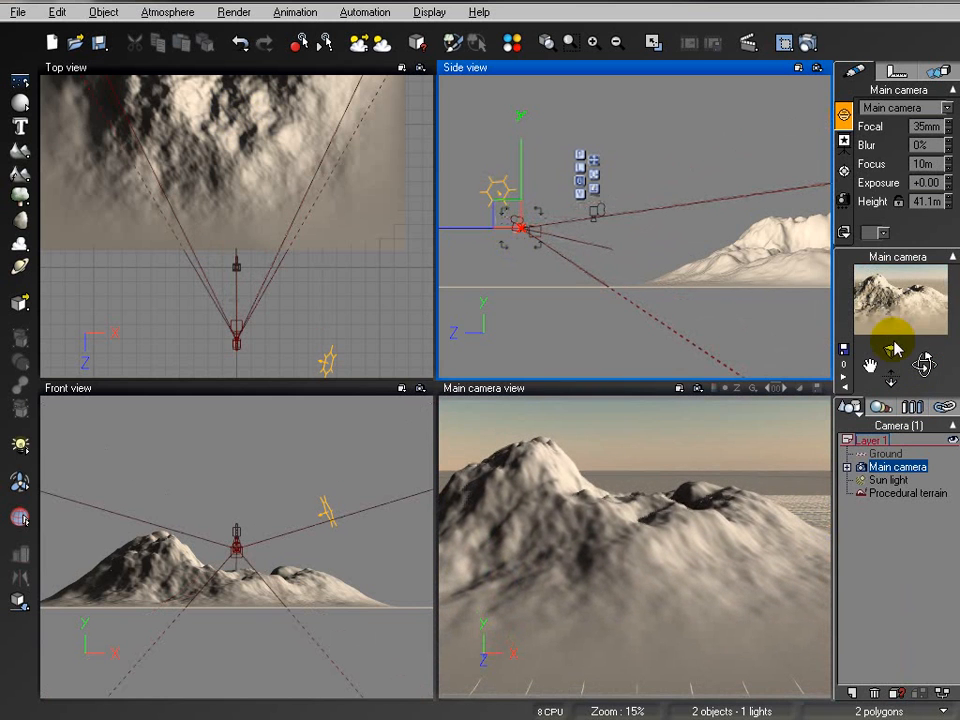
Render the scene to screen at 640x480 in Preview quality and close the render display
{"action": "left_click", "coordinate": [806, 40]}
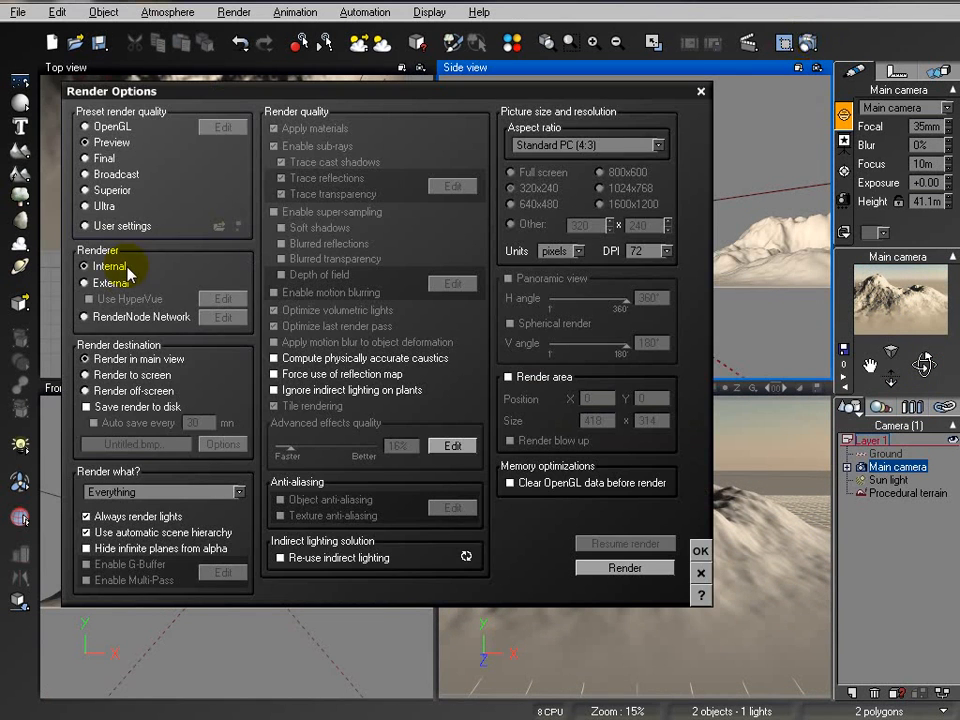
{"action": "left_click", "coordinate": [133, 376]}
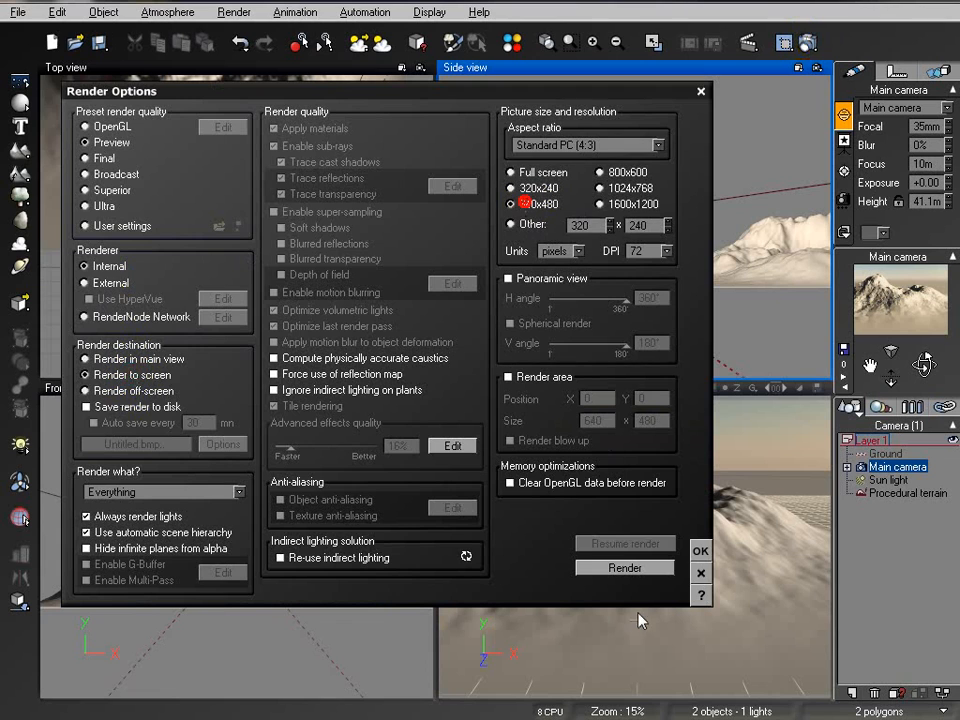
{"action": "left_click", "coordinate": [625, 568]}
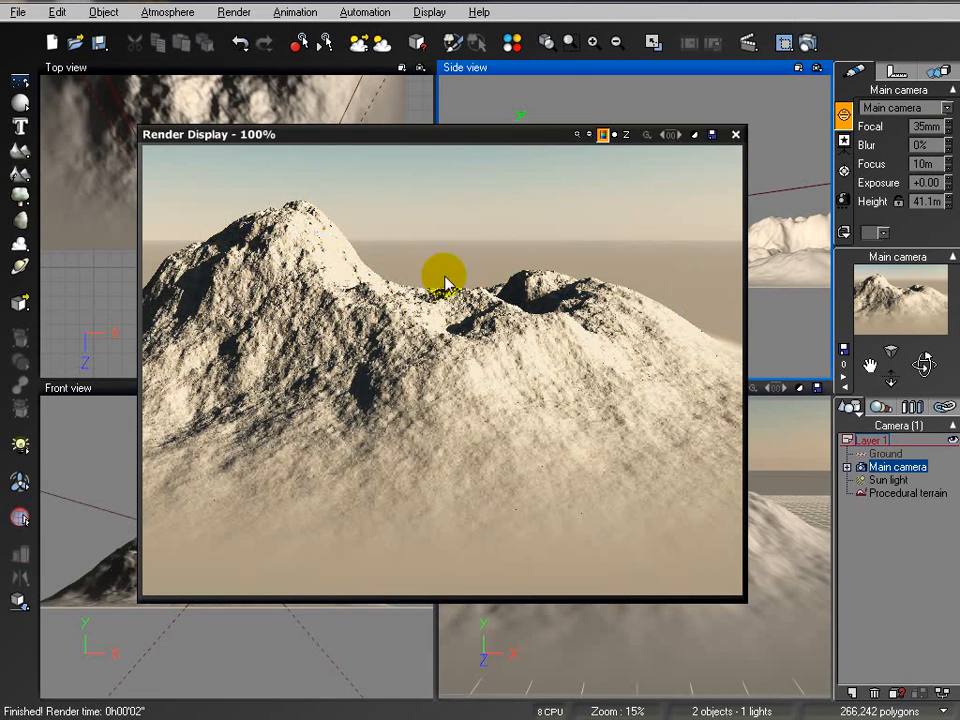
{"action": "left_click", "coordinate": [735, 134]}
Select the procedural terrain and open it in the Terrain Editor, with the editor window fully in view
{"action": "left_click", "coordinate": [251, 178]}
{"action": "right_click", "coordinate": [278, 252]}
{"action": "left_click", "coordinate": [214, 176]}
{"action": "right_click", "coordinate": [183, 170]}
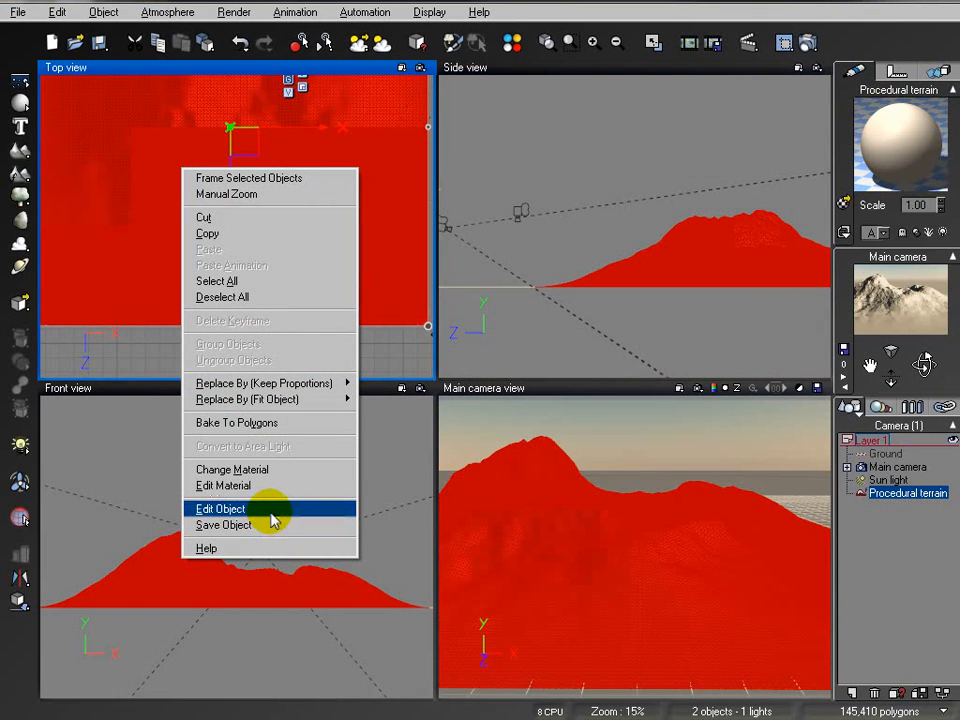
{"action": "left_click", "coordinate": [222, 509]}
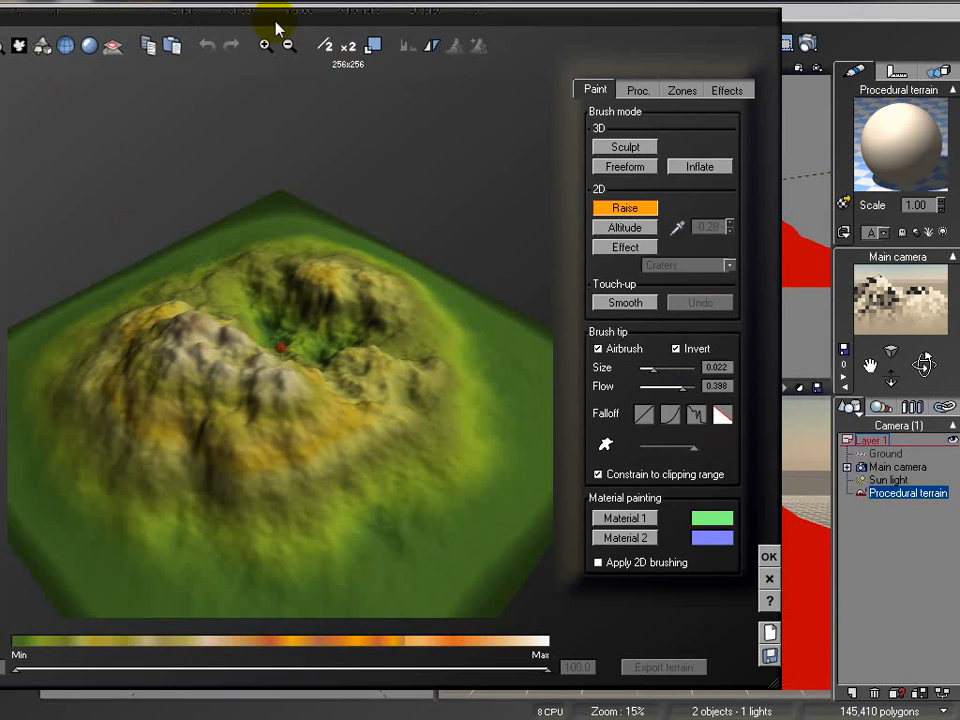
{"action": "left_click_drag", "start_coordinate": [276, 20], "coordinate": [396, 17]}
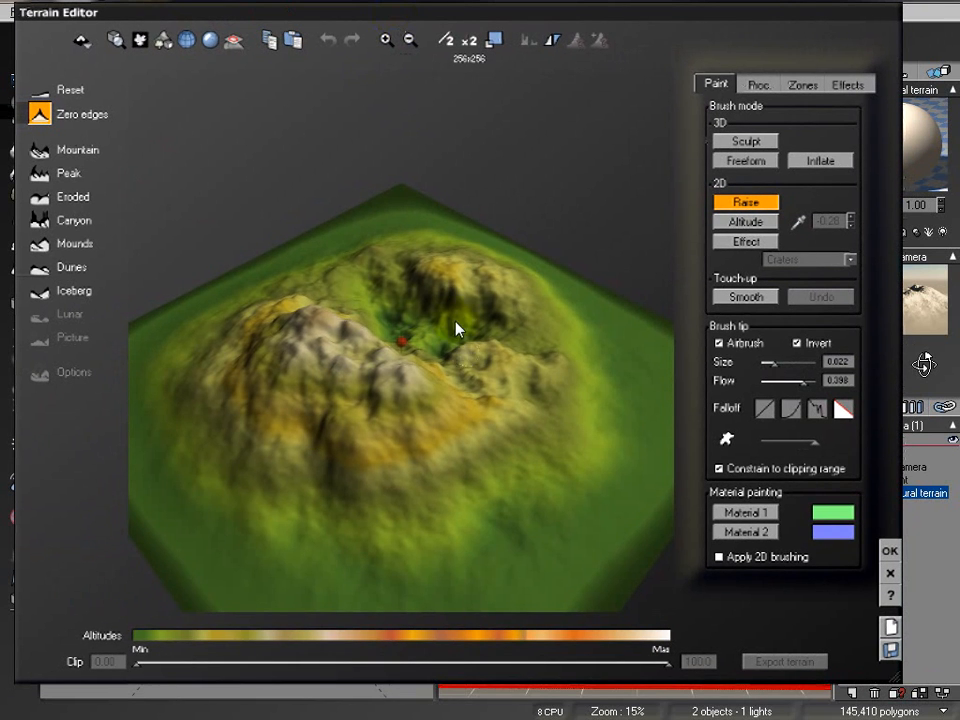
Assign the Grass landscape material as the terrain's Material 2 for painting and enable Apply 2D brushing
{"action": "right_click_drag", "start_coordinate": [532, 405], "coordinate": [437, 364]}
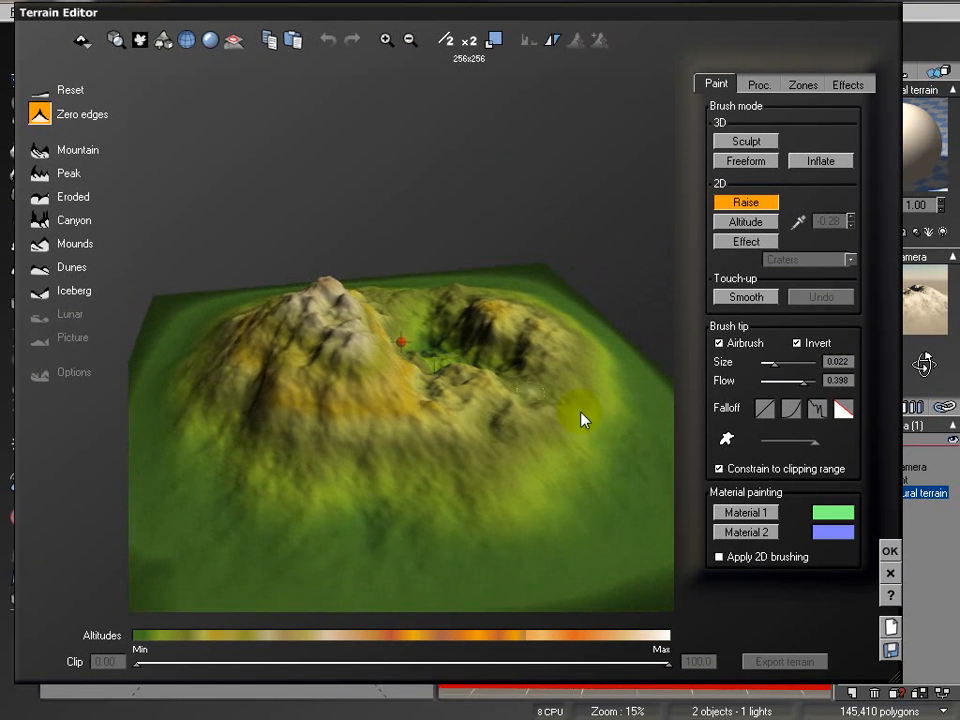
{"action": "left_click", "coordinate": [770, 516]}
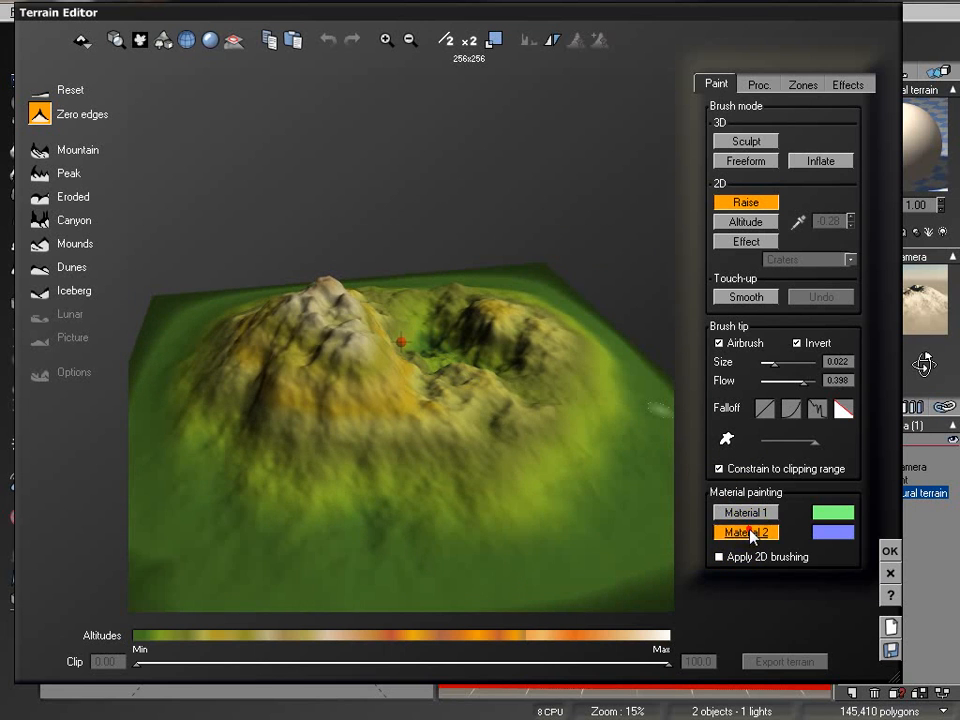
{"action": "double_click", "coordinate": [752, 533]}
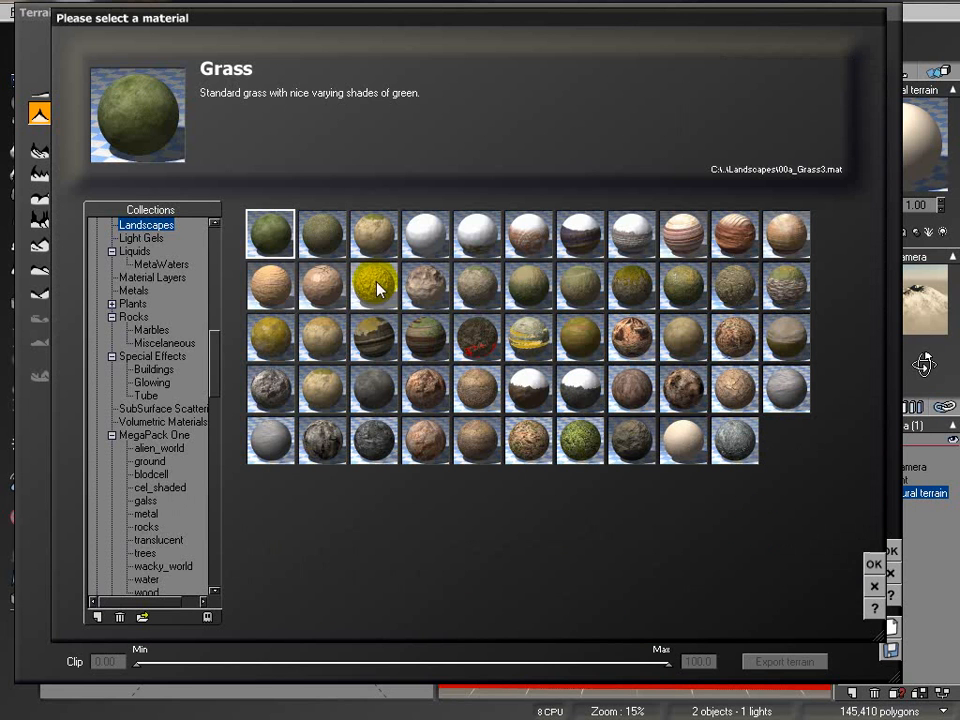
{"action": "left_click", "coordinate": [871, 565]}
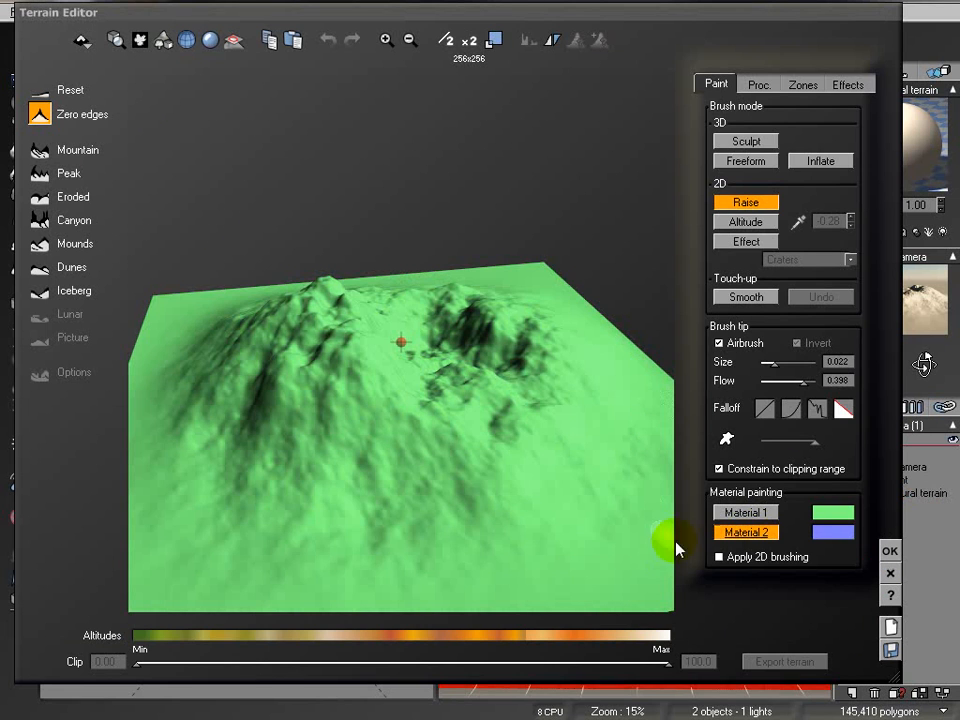
{"action": "left_click", "coordinate": [728, 557]}
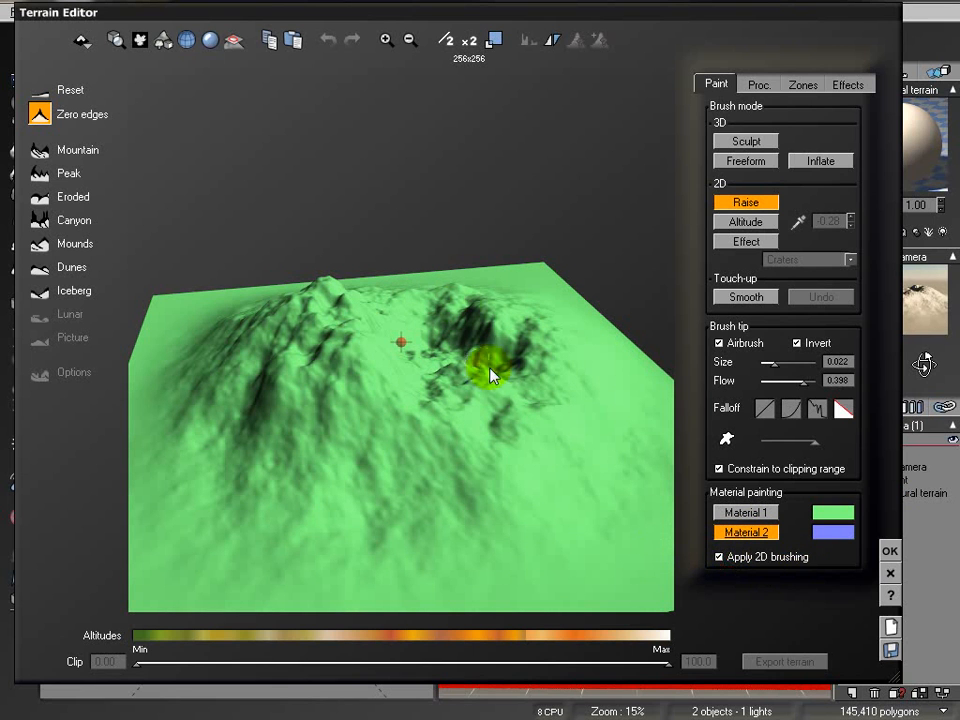
Erode the terrain with the Dissolve effect, accept the terrain edits and check them in a test render
{"action": "left_click", "coordinate": [845, 86]}
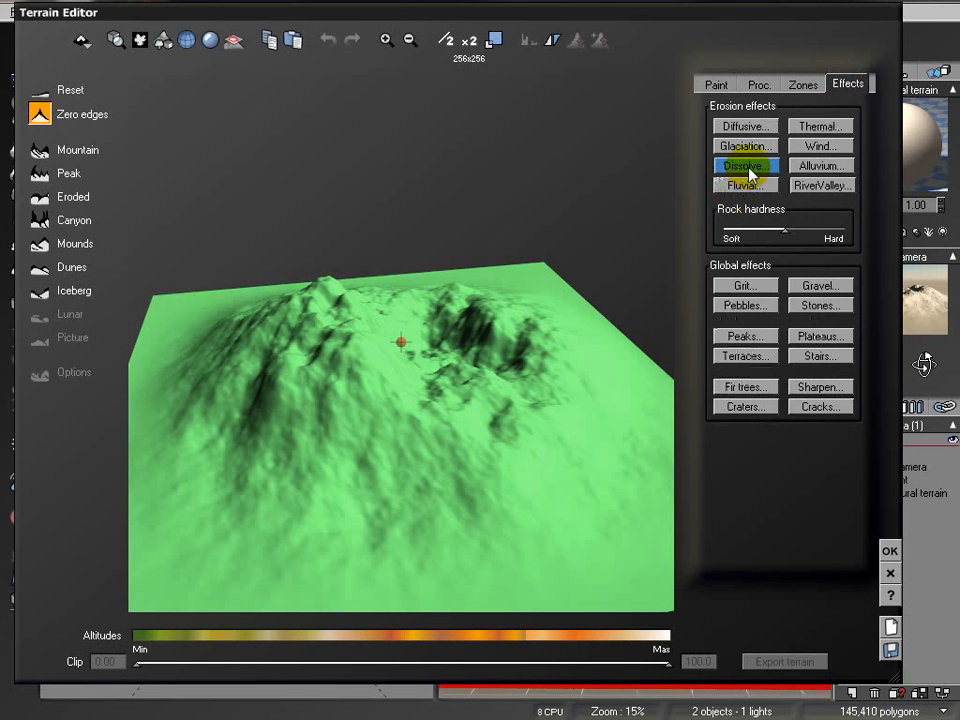
{"action": "left_click", "coordinate": [750, 167]}
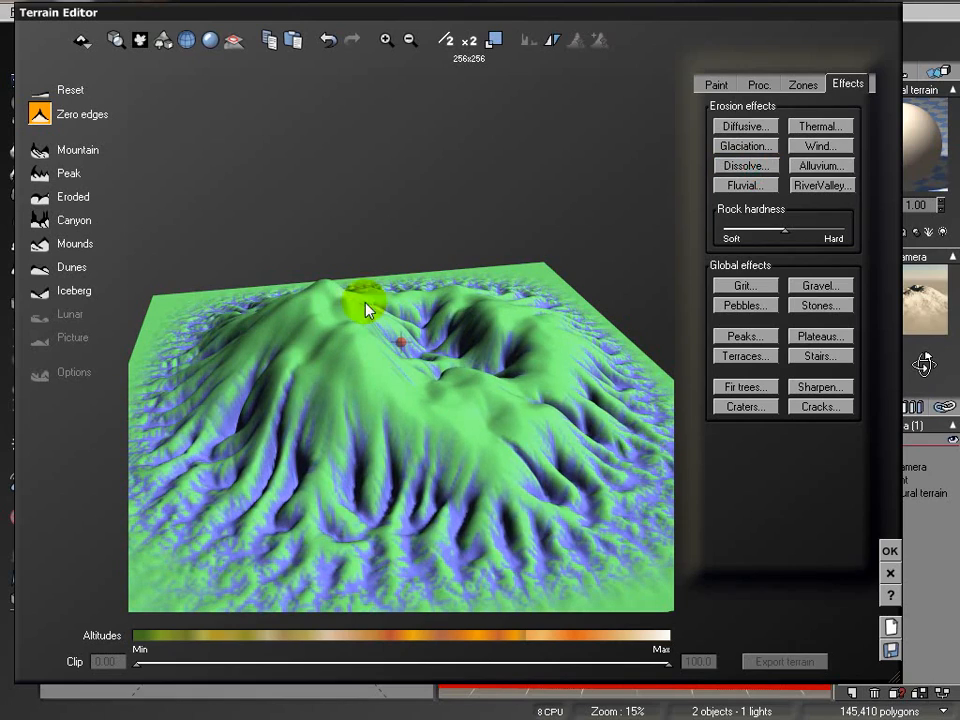
{"action": "left_click_drag", "start_coordinate": [366, 310], "coordinate": [479, 490]}
{"action": "left_click", "coordinate": [889, 552]}
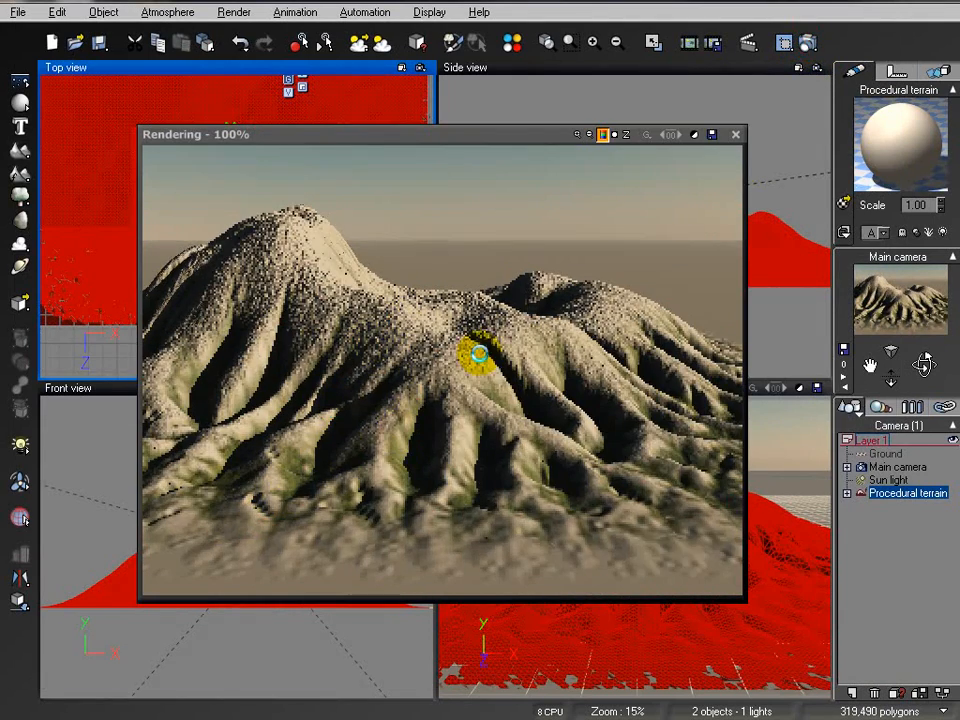
{"action": "left_click", "coordinate": [735, 135]}
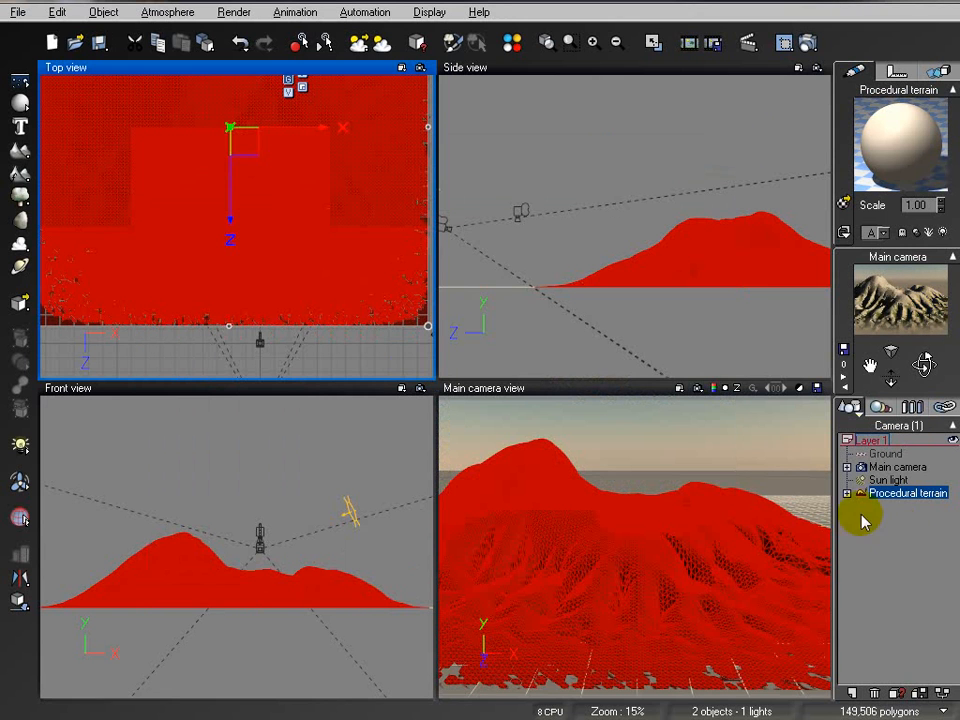
Open the terrain's mixed material for editing and change its Grass layer to the EcoSystem type
{"action": "double_click", "coordinate": [905, 135]}
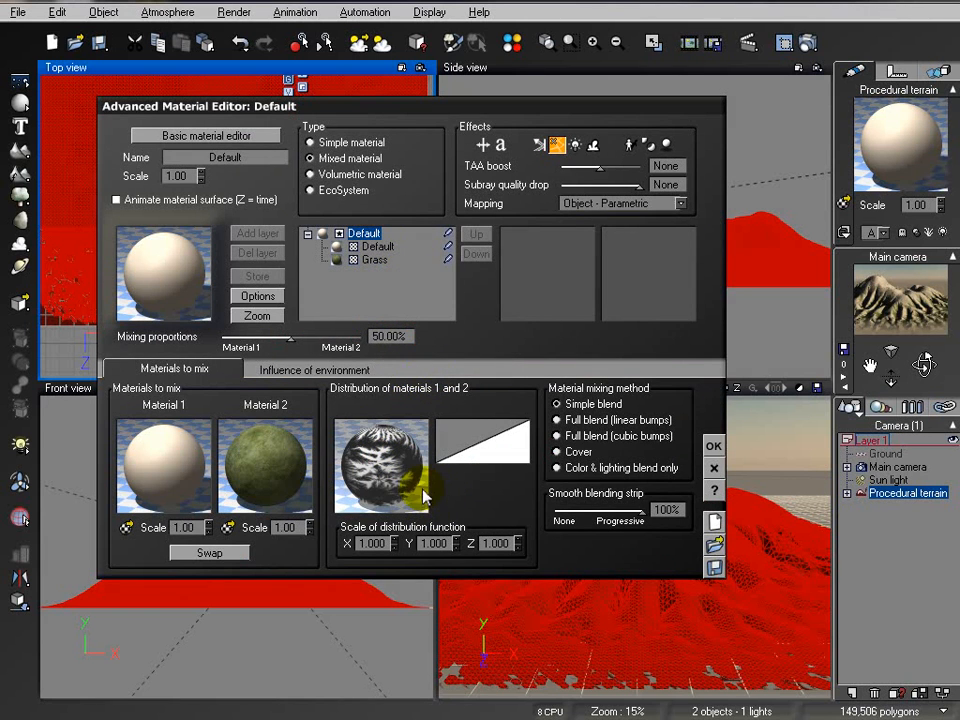
{"action": "left_click", "coordinate": [372, 259]}
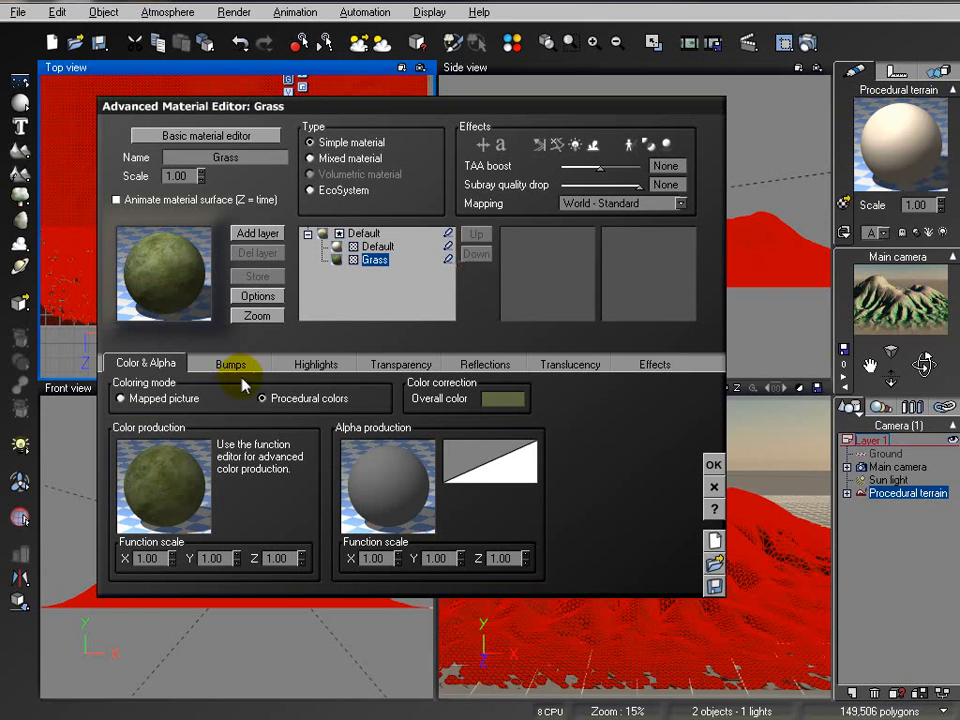
{"action": "left_click", "coordinate": [324, 191]}
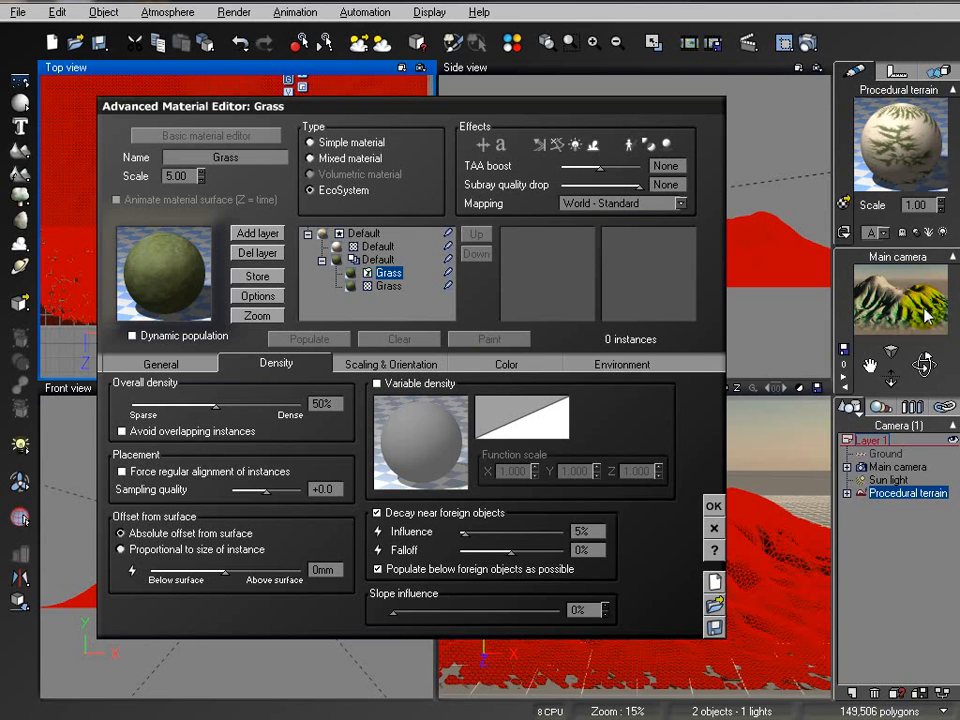
Add the Tall Pine Tree from the Trees collection to the grass EcoSystem population and populate the terrain with it
{"action": "left_click", "coordinate": [168, 364]}
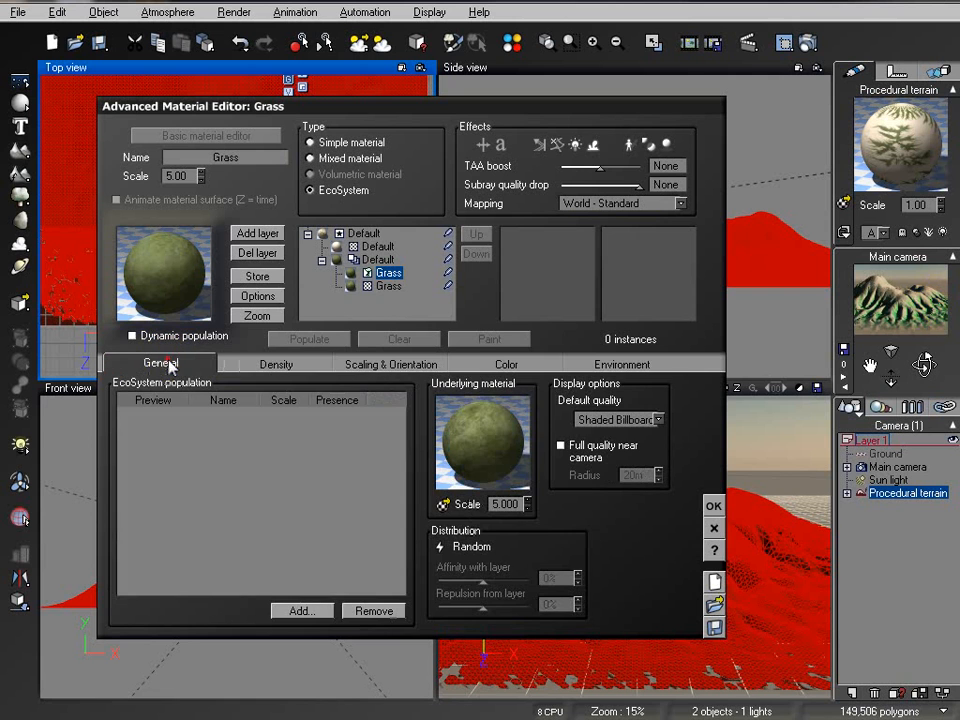
{"action": "left_click", "coordinate": [310, 612]}
{"action": "left_click", "coordinate": [340, 637]}
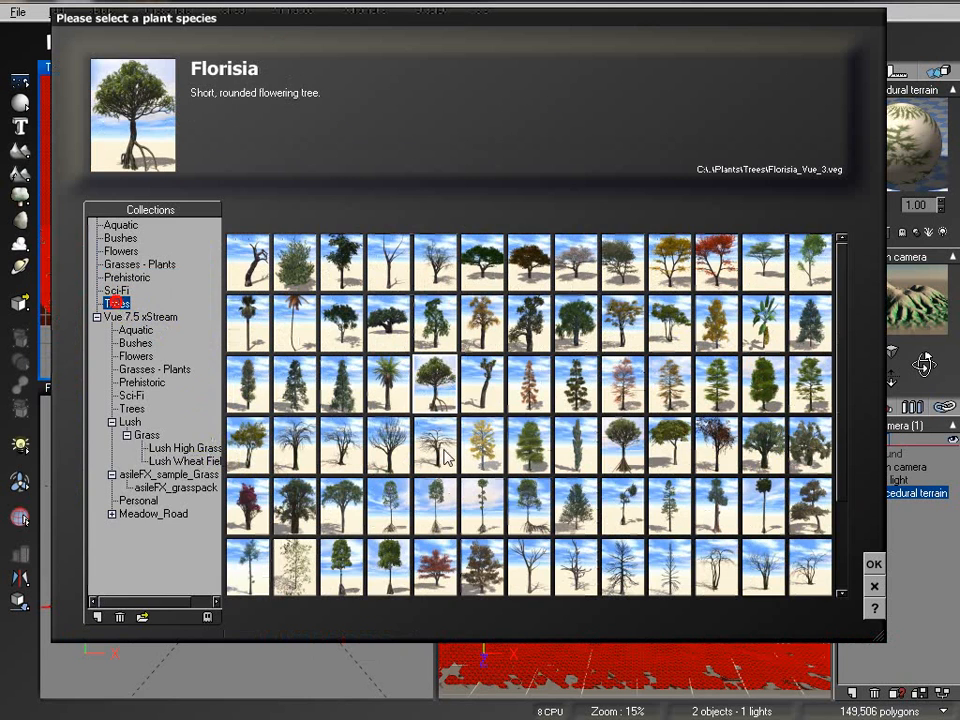
{"action": "left_click", "coordinate": [117, 303]}
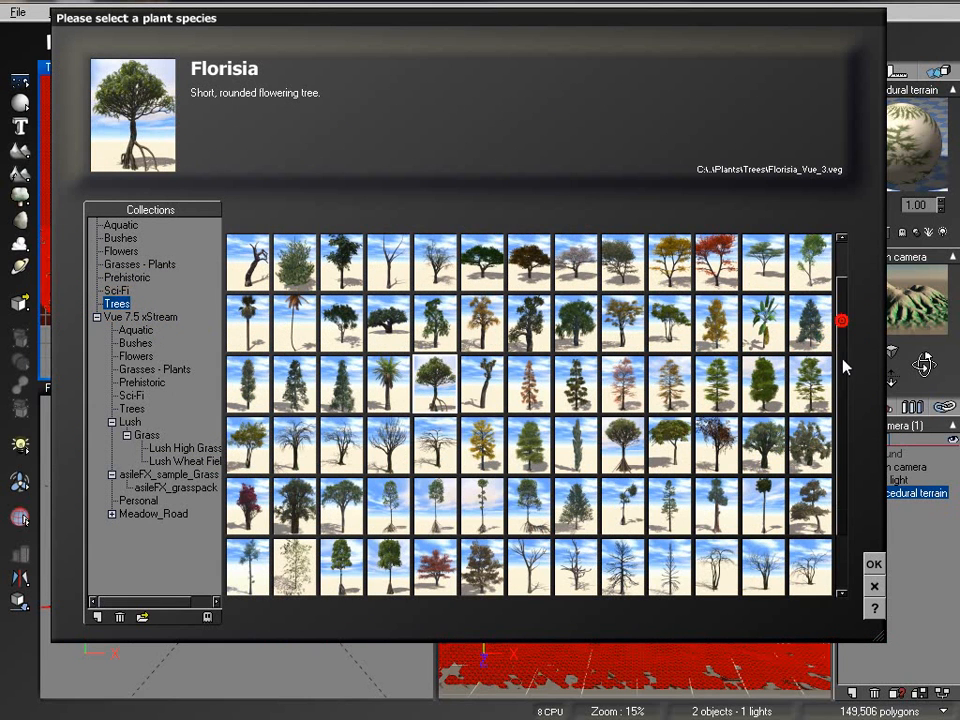
{"action": "scroll", "coordinate": [841, 370], "scroll_direction": "down", "scroll_amount": 2}
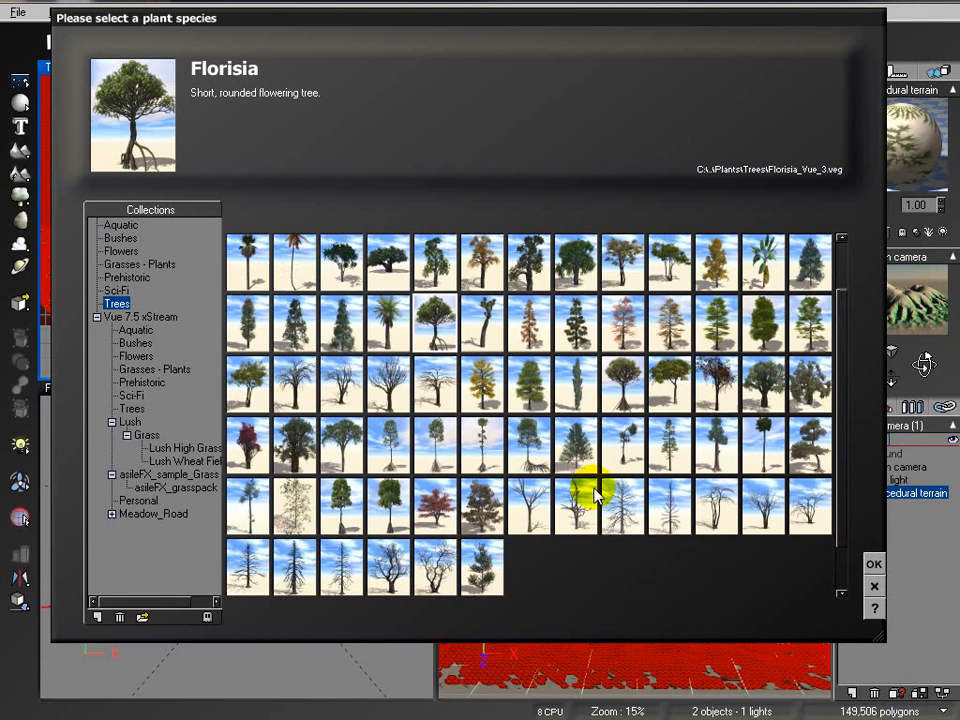
{"action": "left_click", "coordinate": [255, 523]}
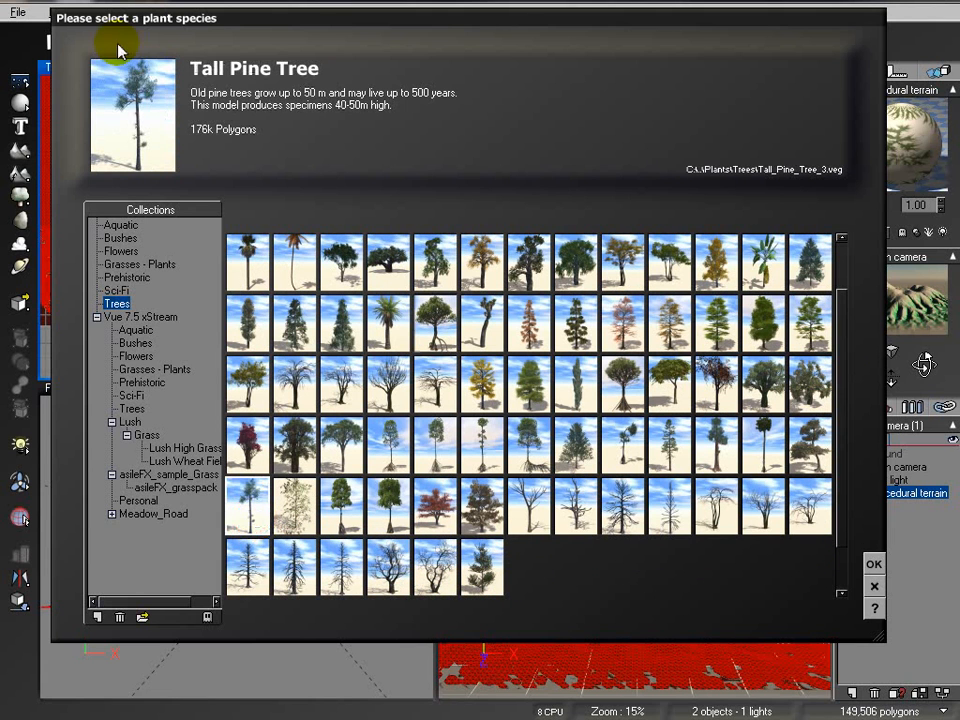
{"action": "left_click", "coordinate": [873, 566]}
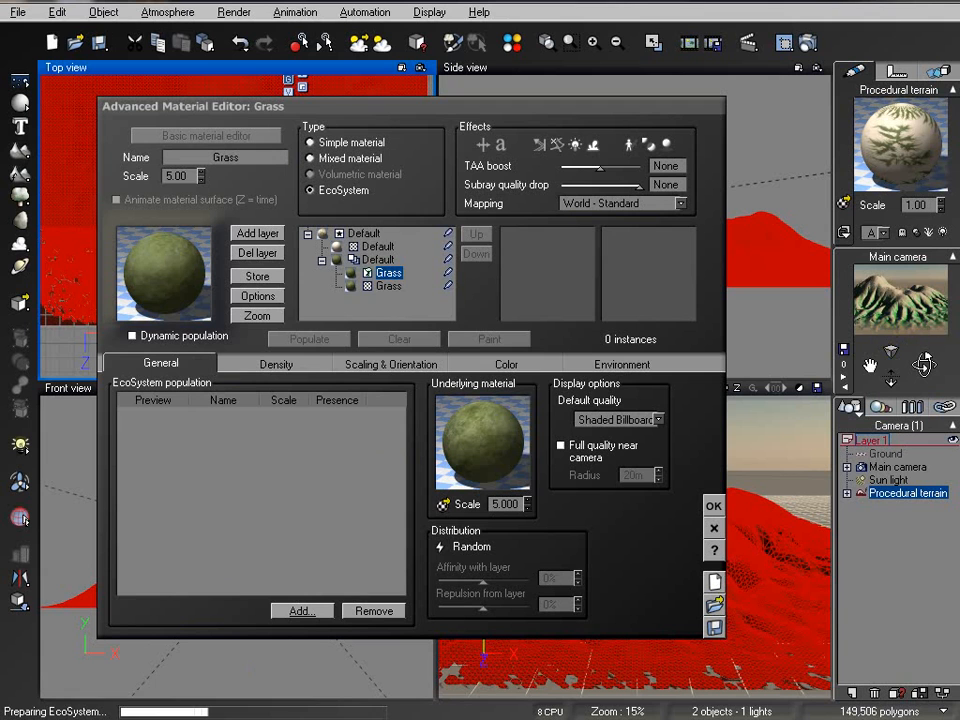
{"action": "left_click", "coordinate": [310, 340]}
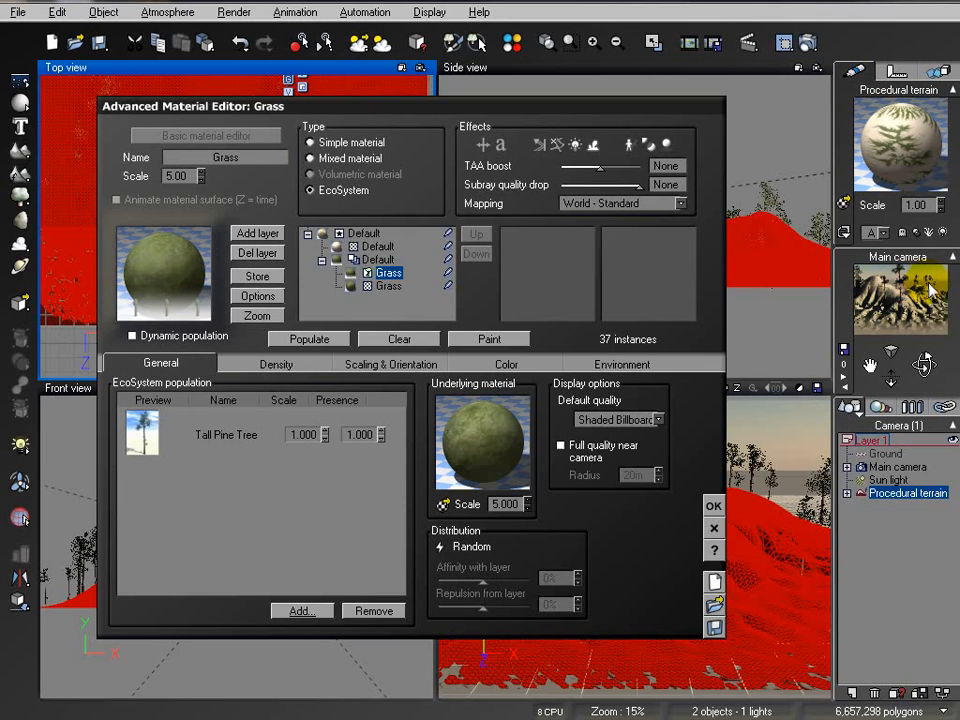
Replace the Tall Pine Tree in the EcoSystem population with the Alder - Late Spring tree and populate the terrain again
{"action": "left_click", "coordinate": [231, 432]}
{"action": "left_click", "coordinate": [376, 611]}
{"action": "left_click", "coordinate": [293, 611]}
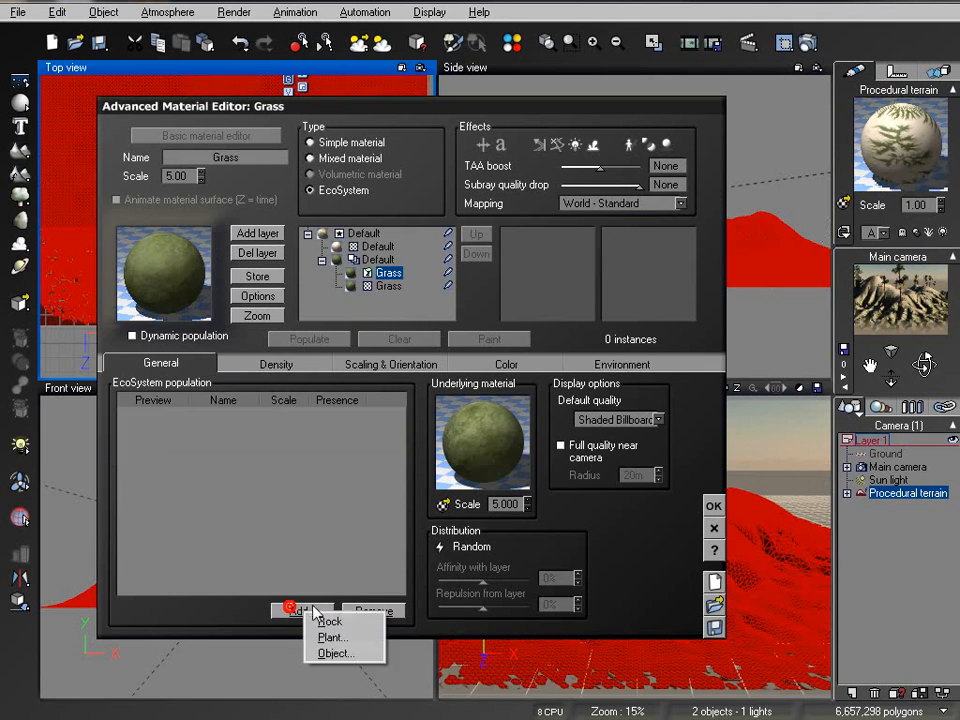
{"action": "left_click", "coordinate": [328, 636]}
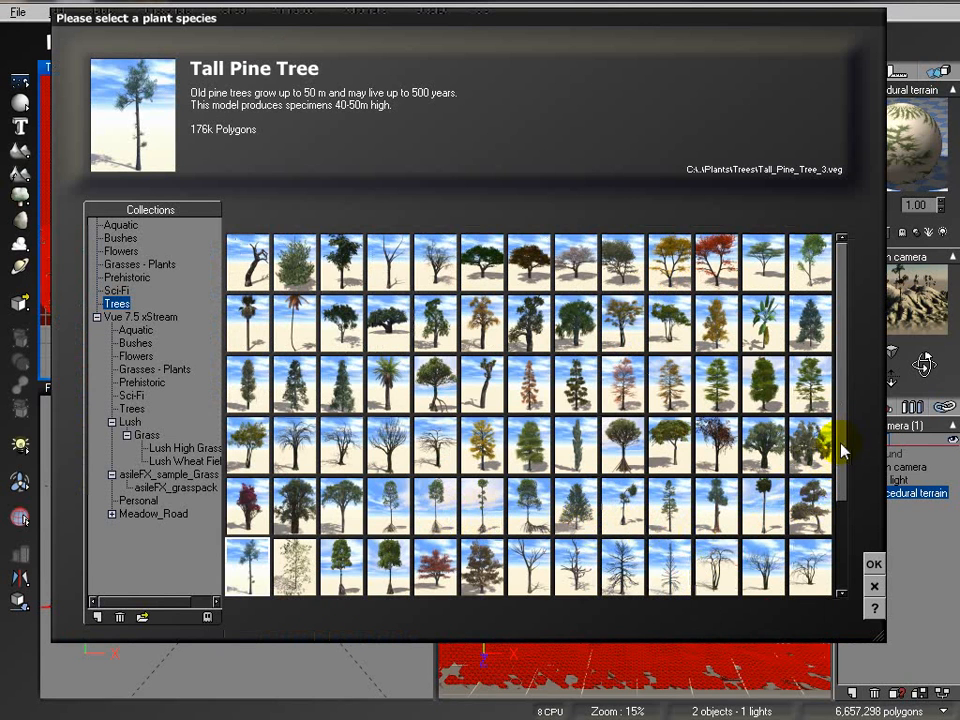
{"action": "mouse_move", "coordinate": [843, 397]}
{"action": "left_mouse_down"}
{"action": "mouse_move", "coordinate": [844, 467]}
{"action": "mouse_move", "coordinate": [833, 396]}
{"action": "left_mouse_up"}
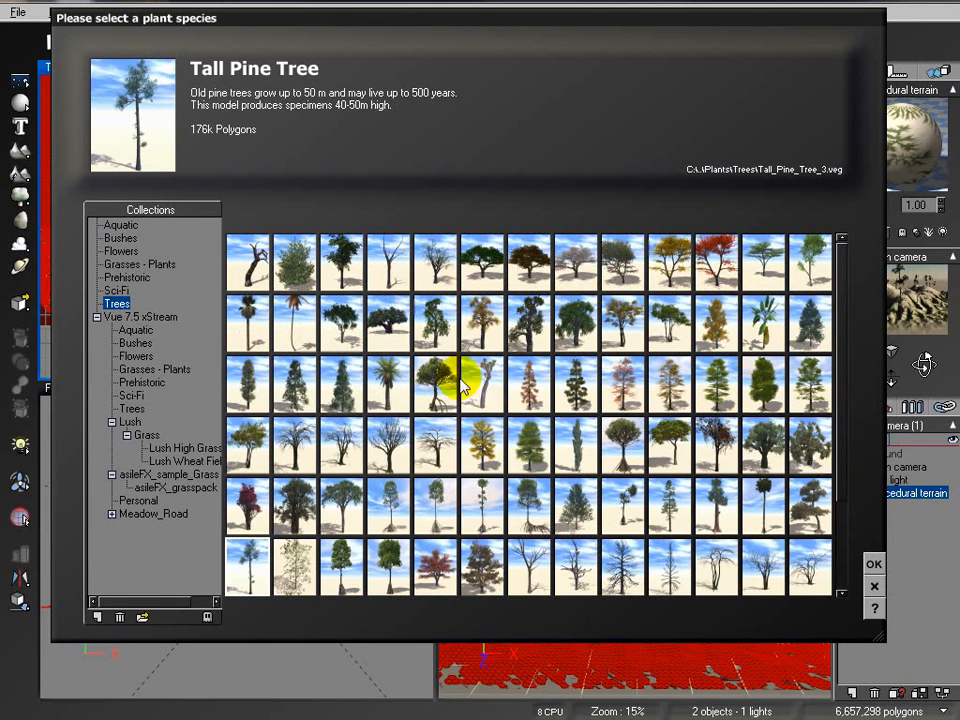
{"action": "left_click", "coordinate": [670, 330]}
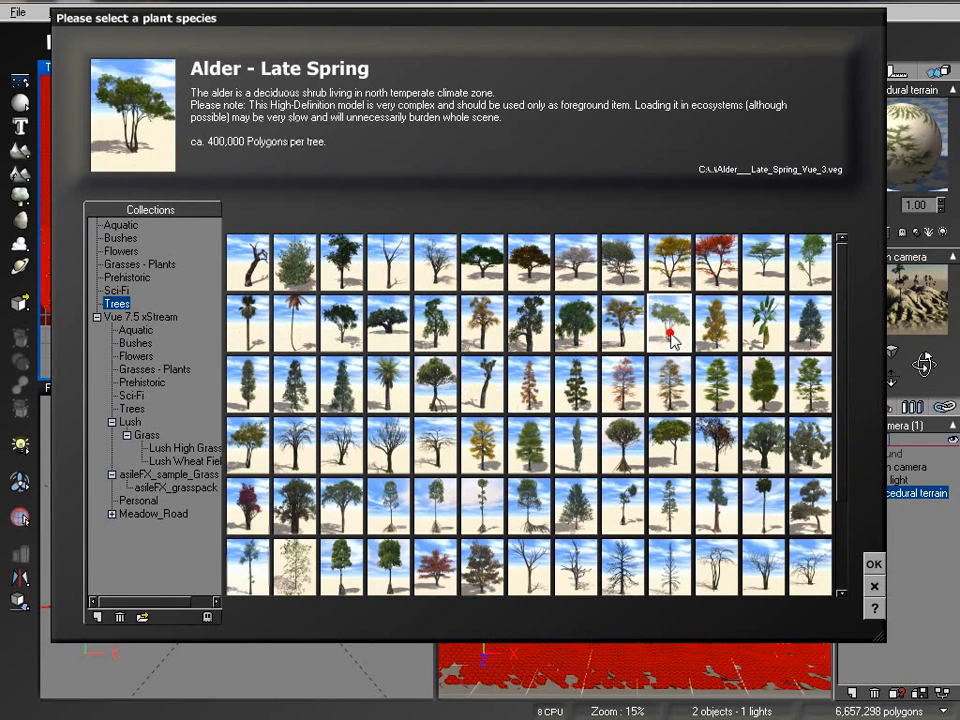
{"action": "left_click", "coordinate": [874, 565]}
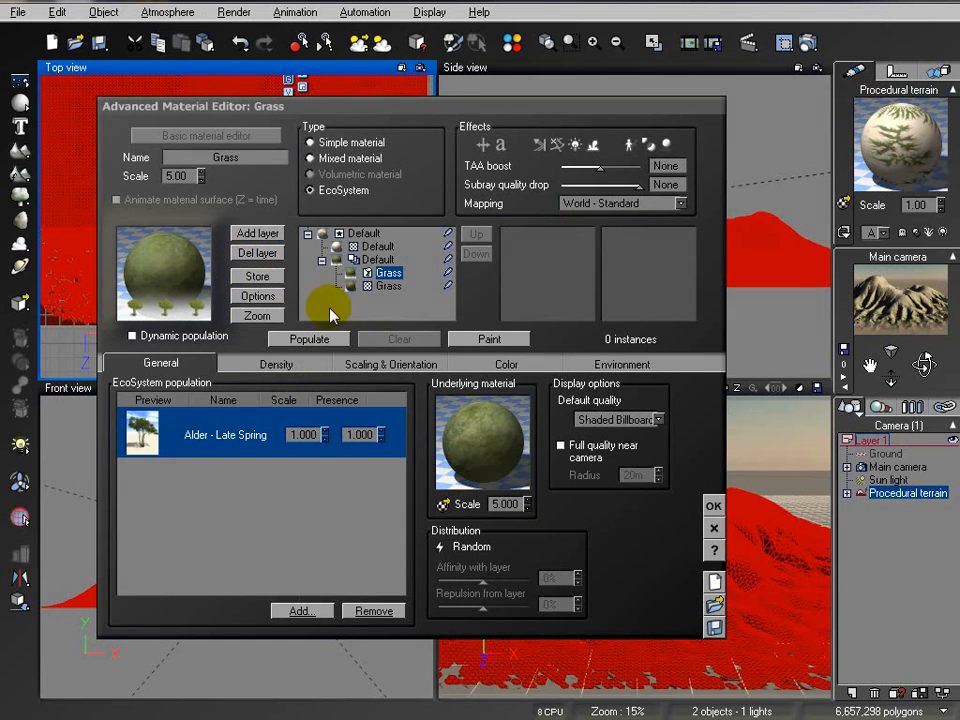
{"action": "left_click", "coordinate": [309, 338]}
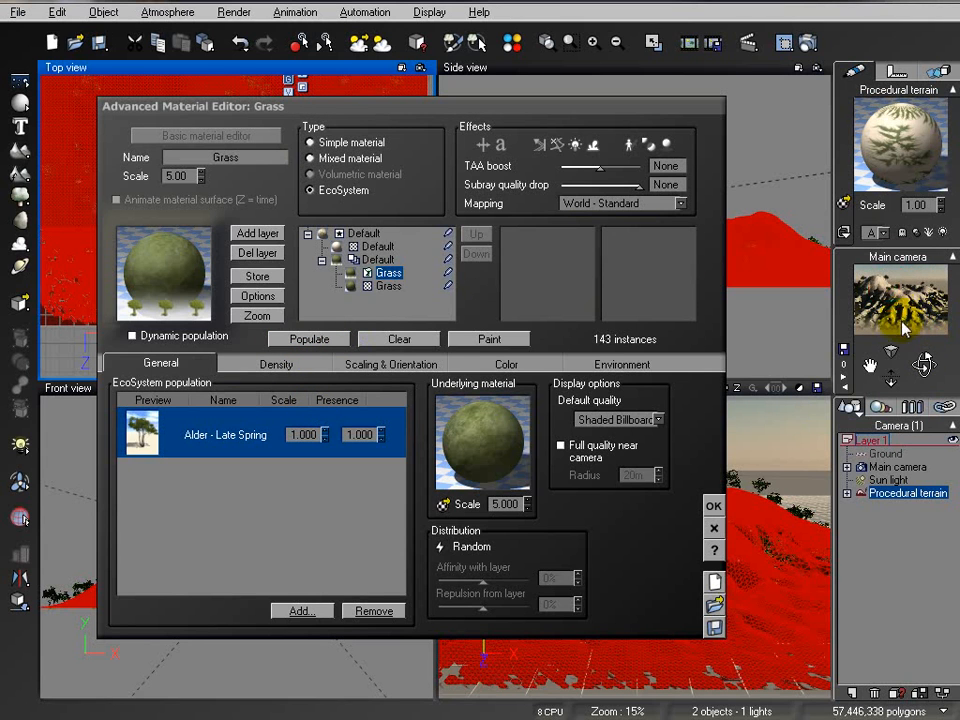
Set the alder EcoSystem's overall scaling to 0.266 and repopulate, then raise the scaling to 0.474 and check a test render
{"action": "left_click", "coordinate": [347, 366]}
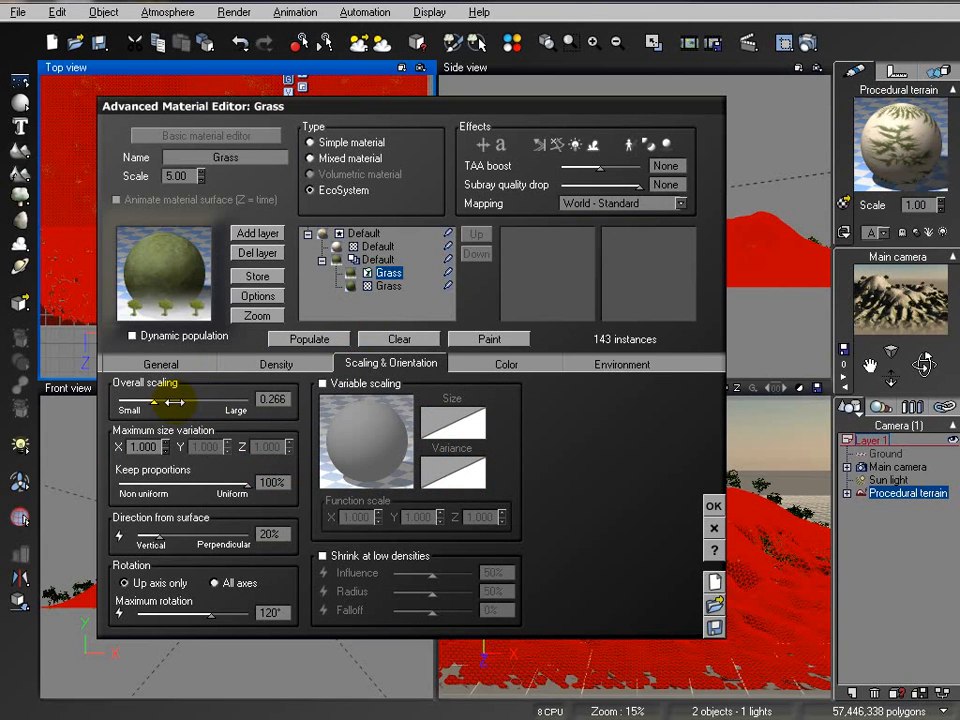
{"action": "left_click", "coordinate": [311, 341]}
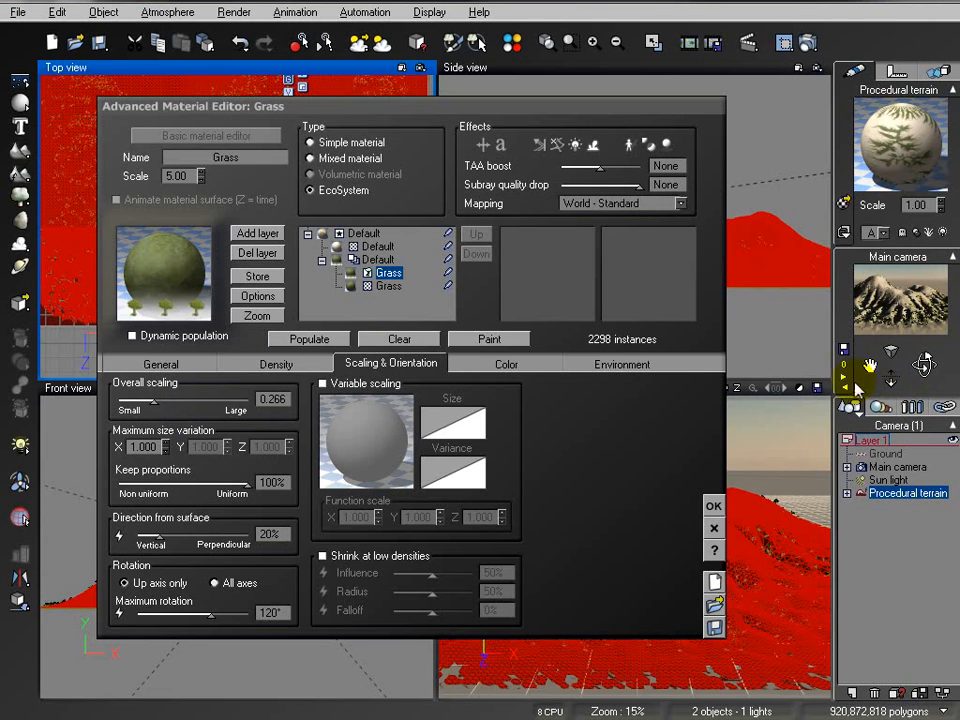
{"action": "left_click_drag", "start_coordinate": [158, 400], "coordinate": [167, 400]}
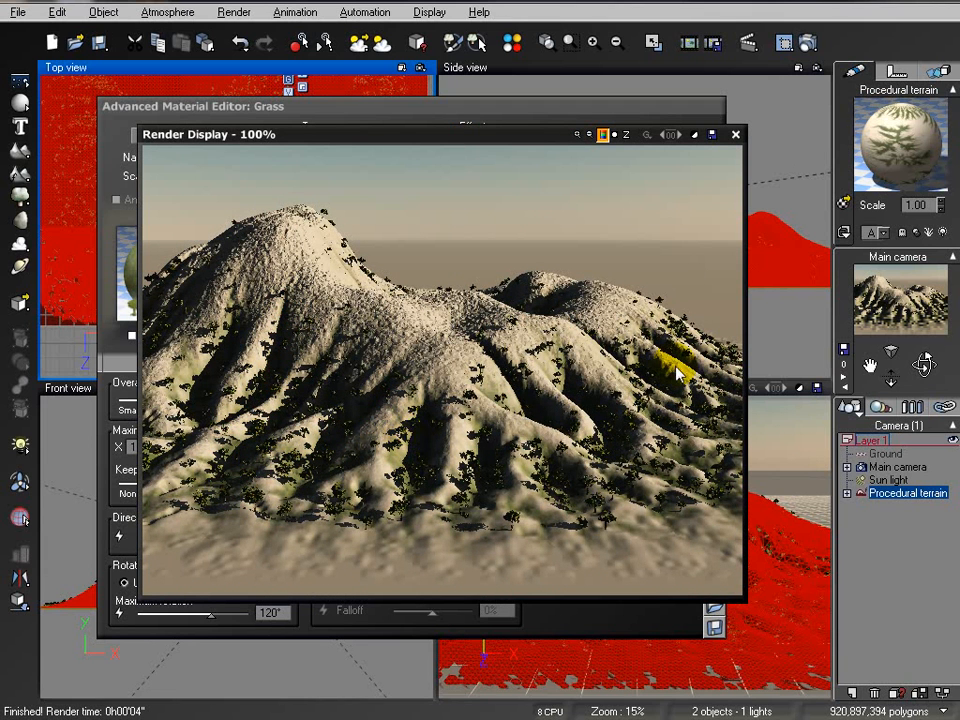
{"action": "left_click", "coordinate": [735, 135]}
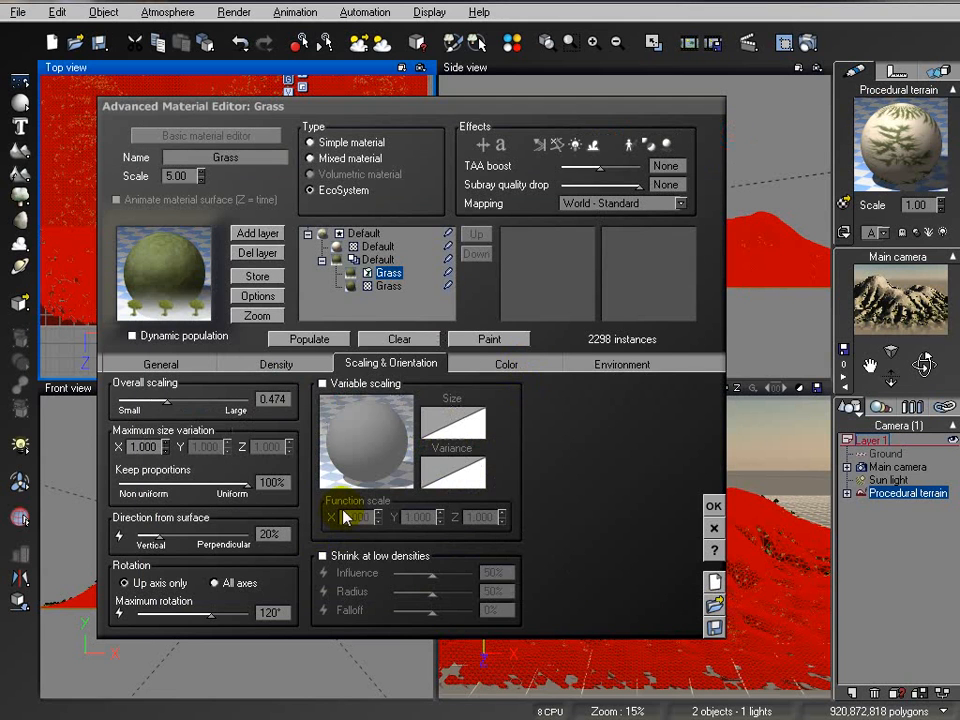
Set the alder EcoSystem's overall density to 63% and sampling quality to +1.9, repopulate the terrain and check it in a test render
{"action": "left_click", "coordinate": [262, 364]}
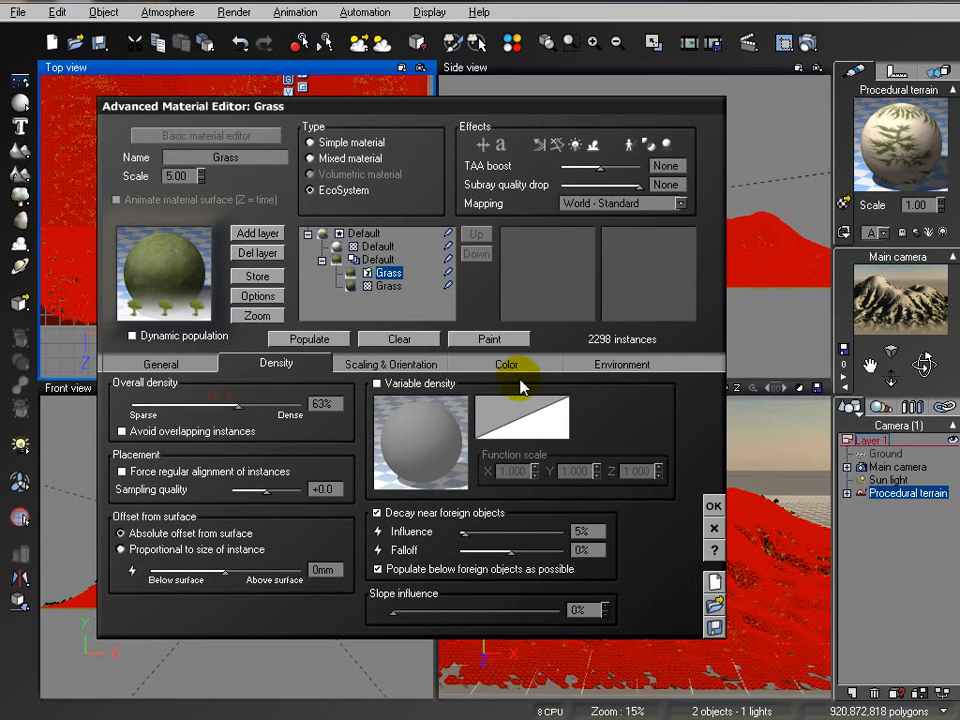
{"action": "left_click", "coordinate": [316, 337]}
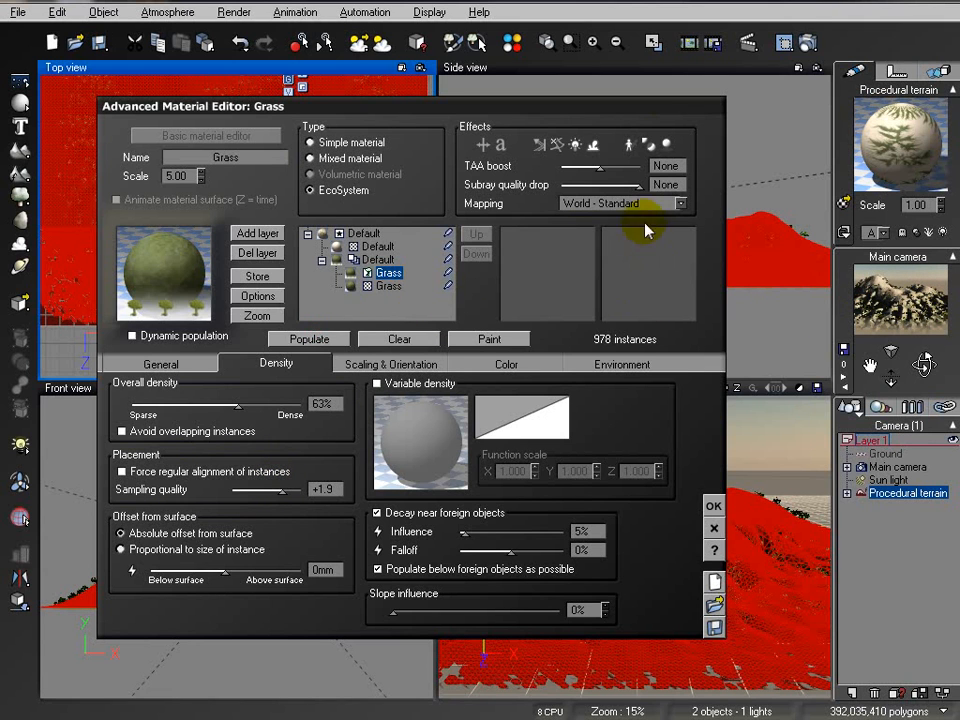
{"action": "left_click", "coordinate": [306, 338]}
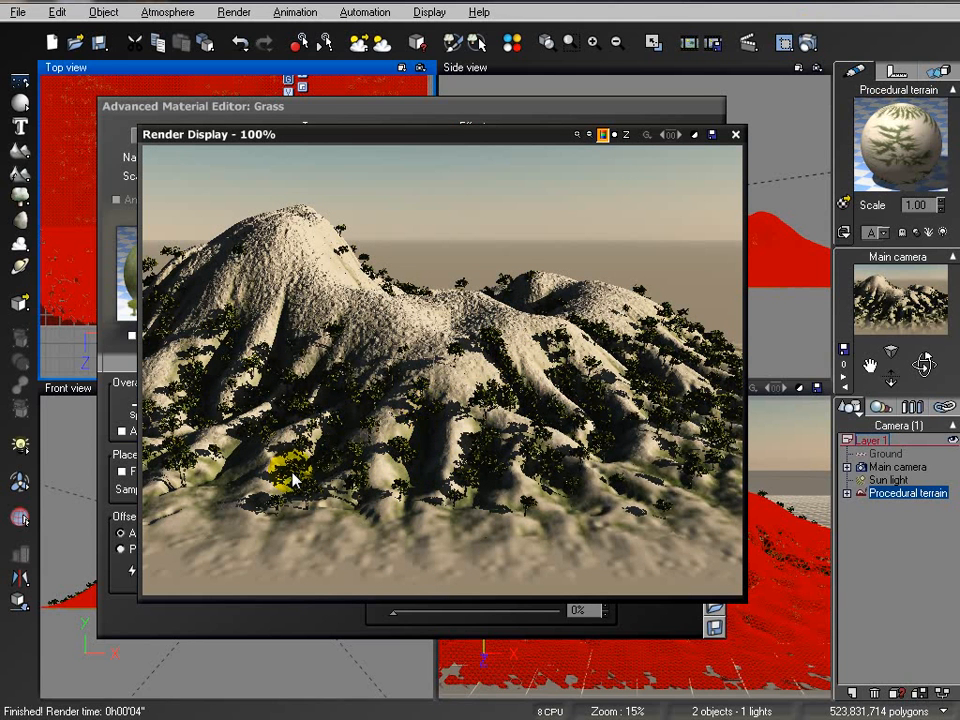
{"action": "left_click", "coordinate": [735, 134]}
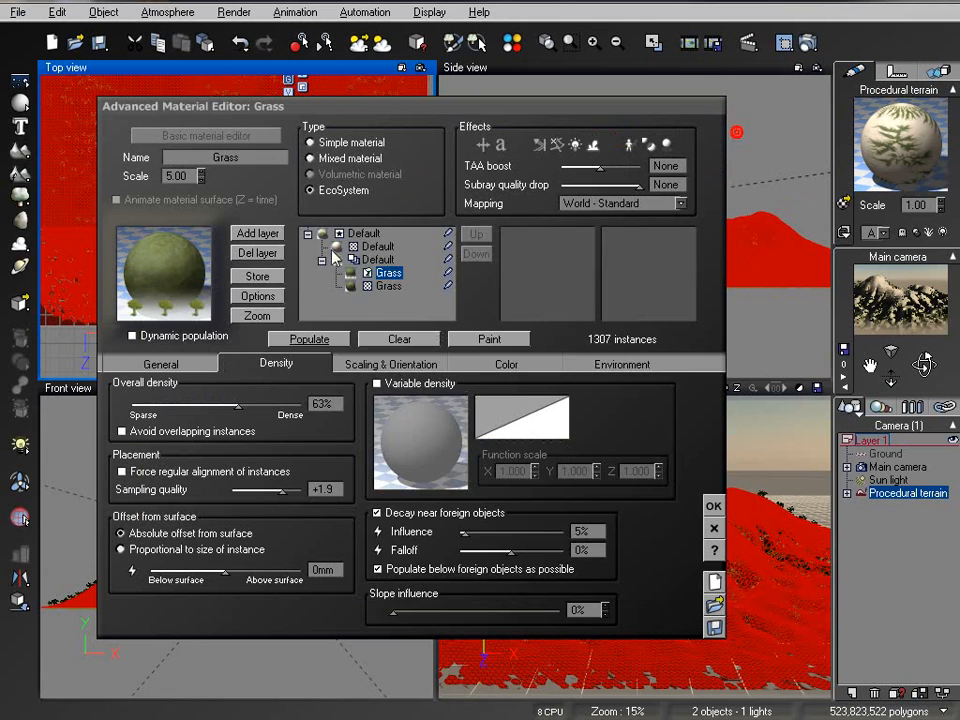
Set the top-level mixed material's smooth blending strip to 24%, repopulate the terrain and check it in a test render
{"action": "left_click", "coordinate": [363, 233]}
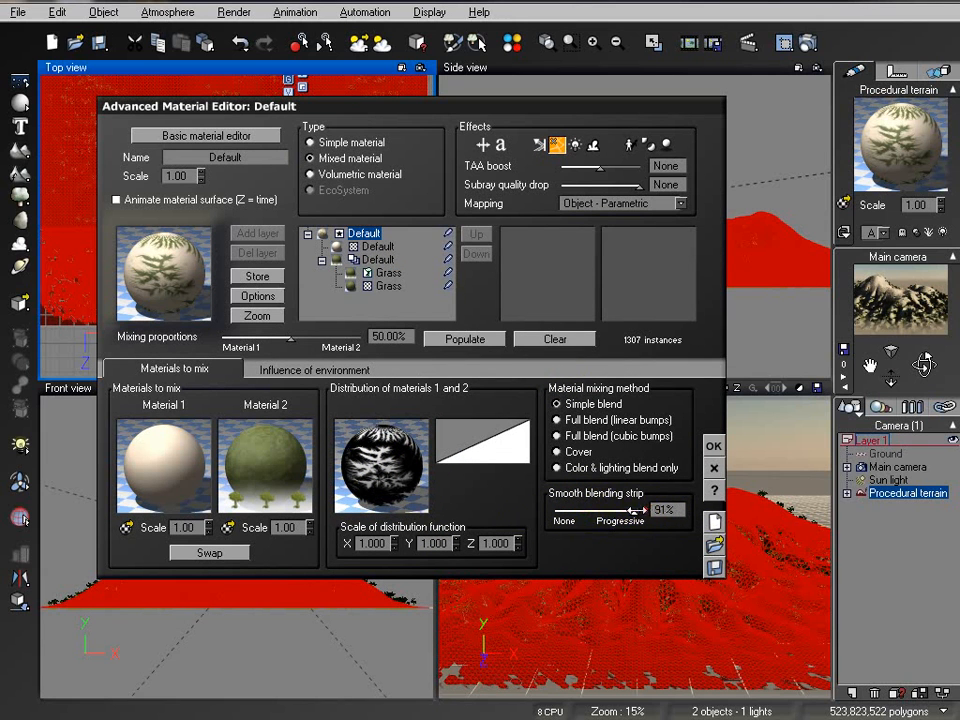
{"action": "left_click", "coordinate": [462, 338]}
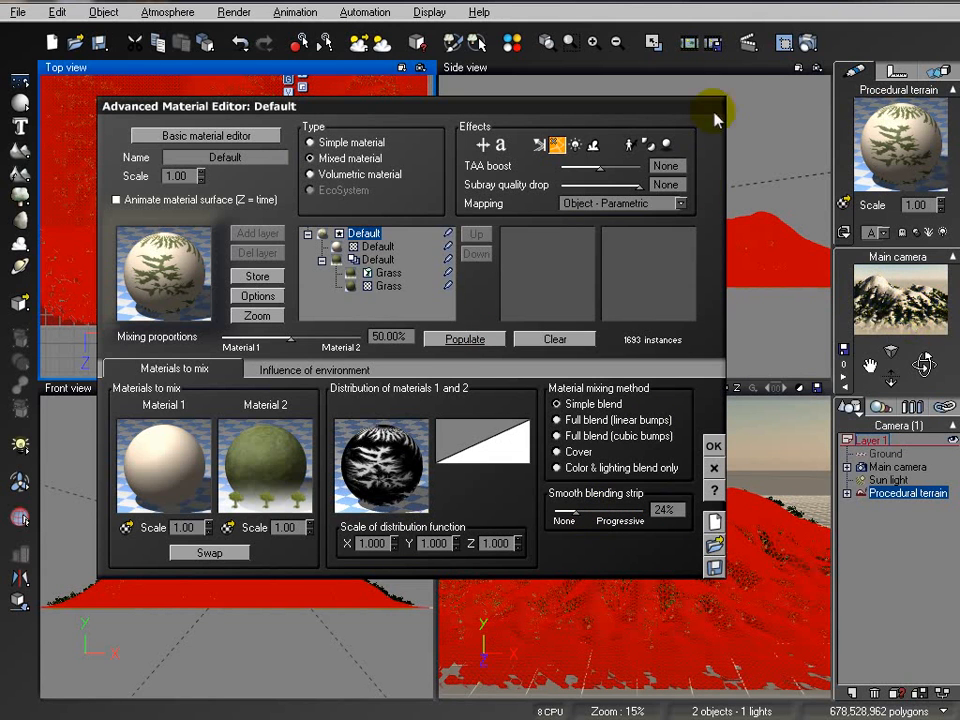
{"action": "left_click", "coordinate": [808, 44]}
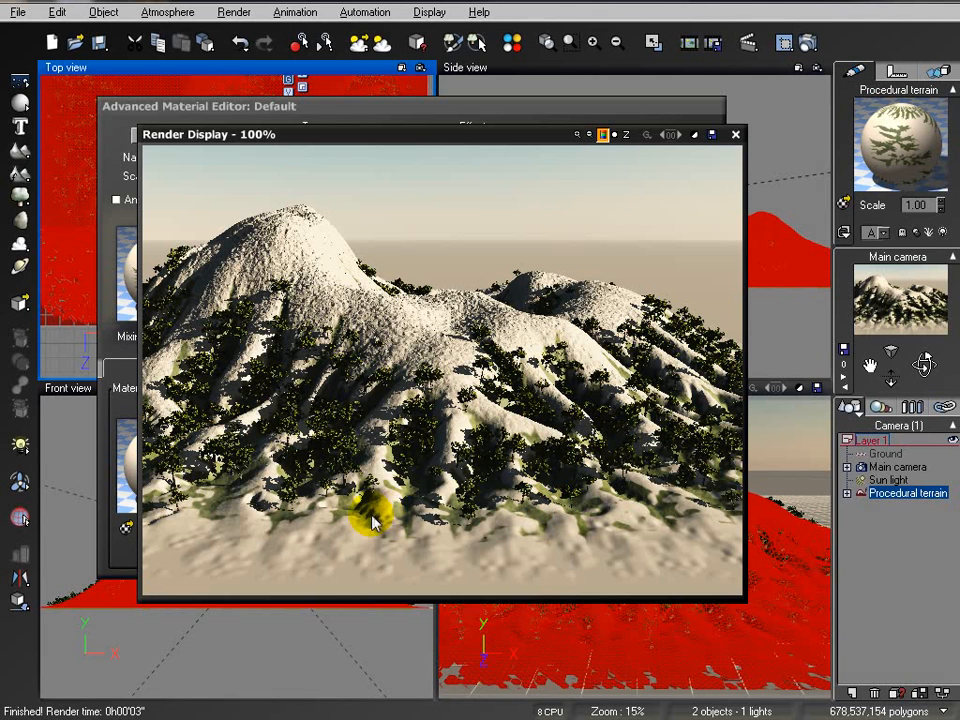
{"action": "left_click", "coordinate": [736, 135]}
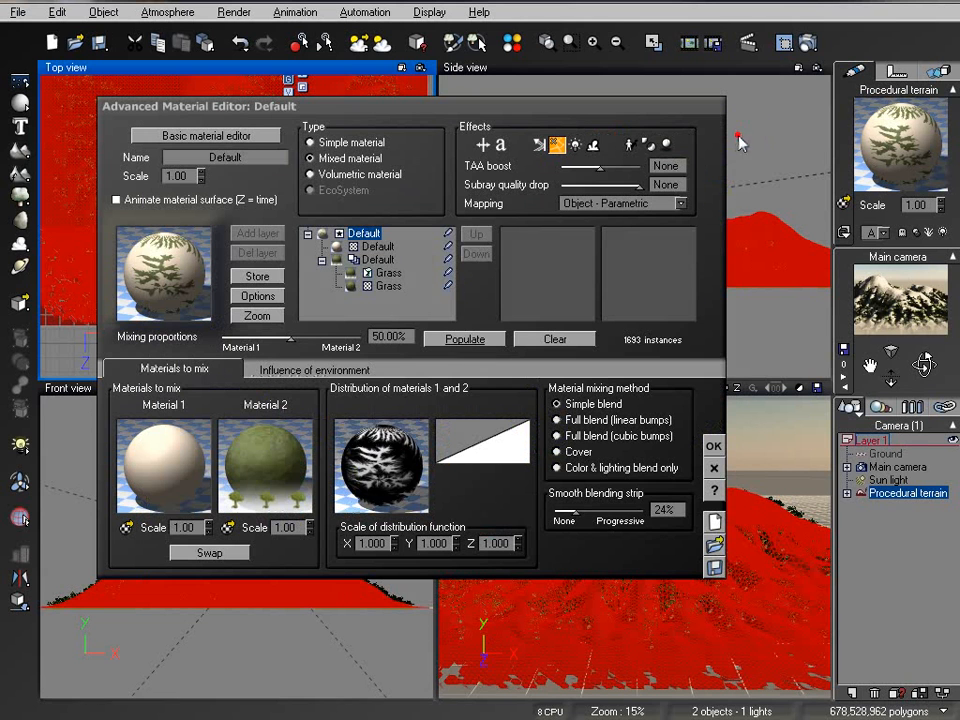
Add a Default layer above the Grass EcoSystem, change it to the EcoSystem type and delete its underlying simple material layer
{"action": "left_click", "coordinate": [388, 272]}
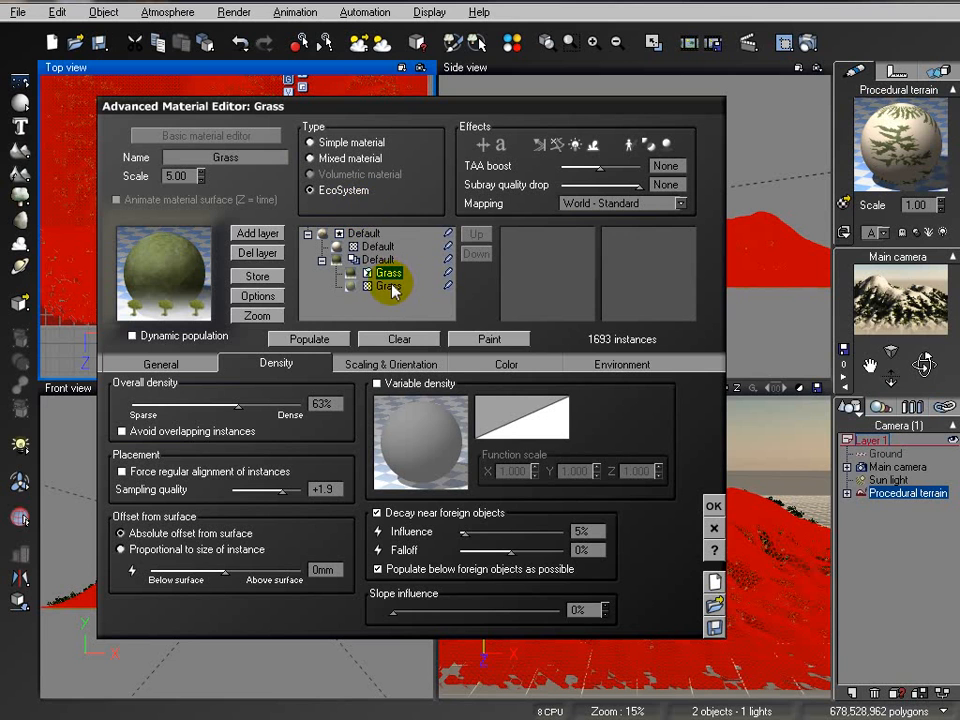
{"action": "left_click", "coordinate": [257, 237]}
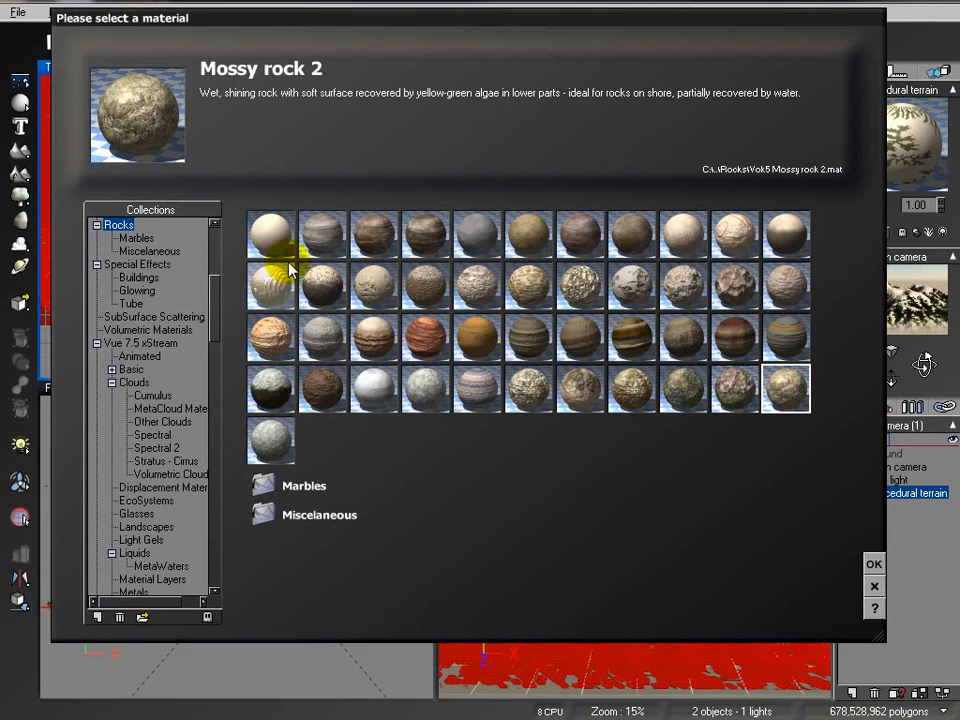
{"action": "left_click", "coordinate": [270, 233]}
{"action": "left_click", "coordinate": [873, 564]}
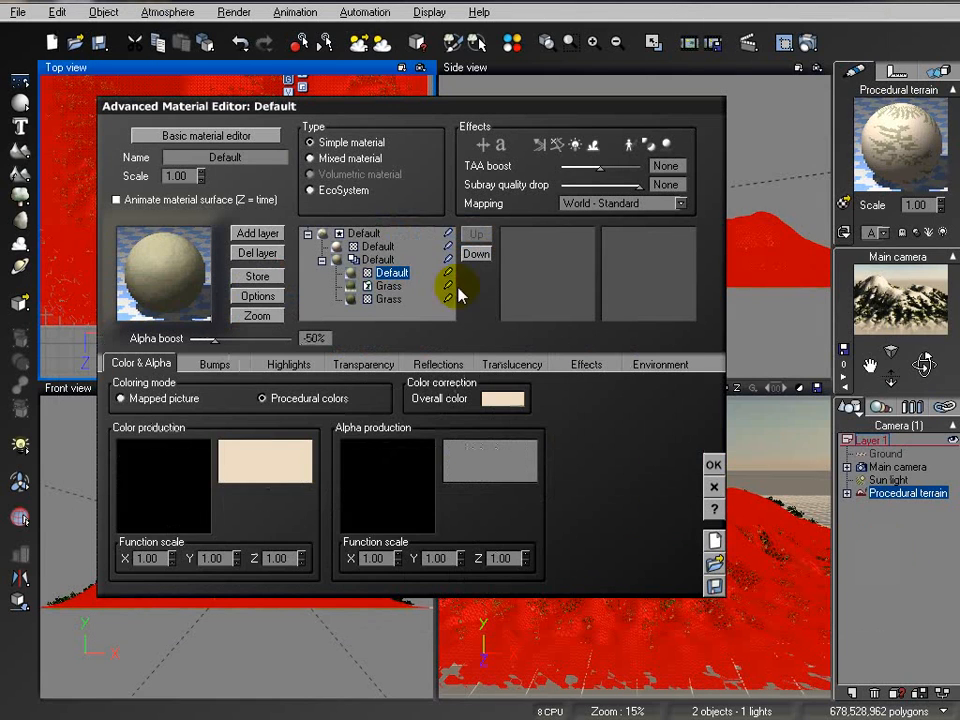
{"action": "left_click", "coordinate": [311, 190]}
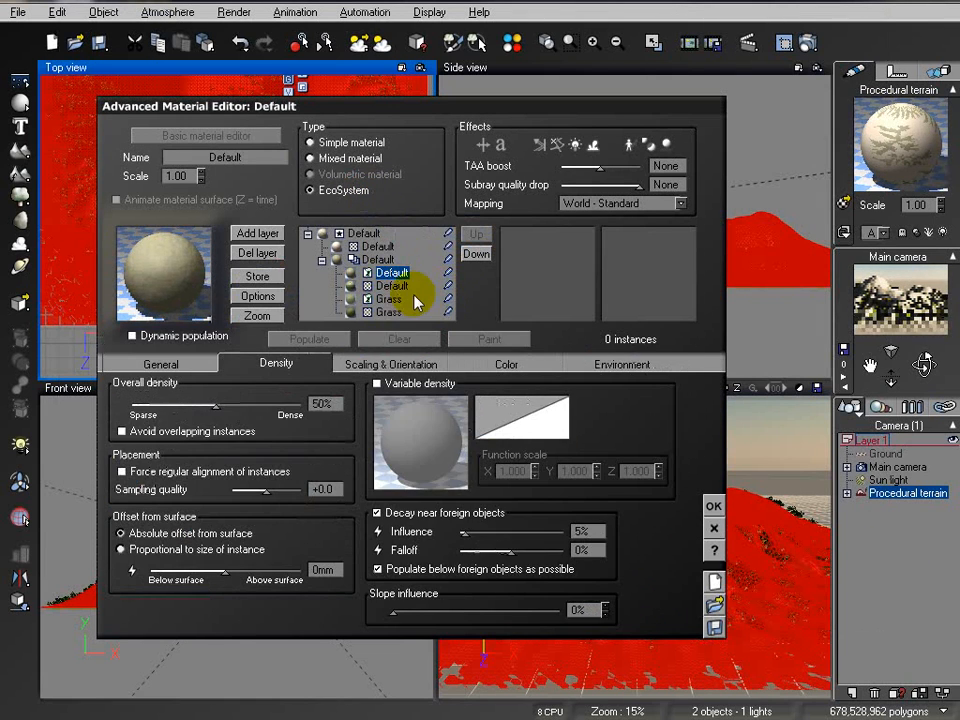
{"action": "left_click", "coordinate": [386, 287]}
{"action": "left_click", "coordinate": [257, 253]}
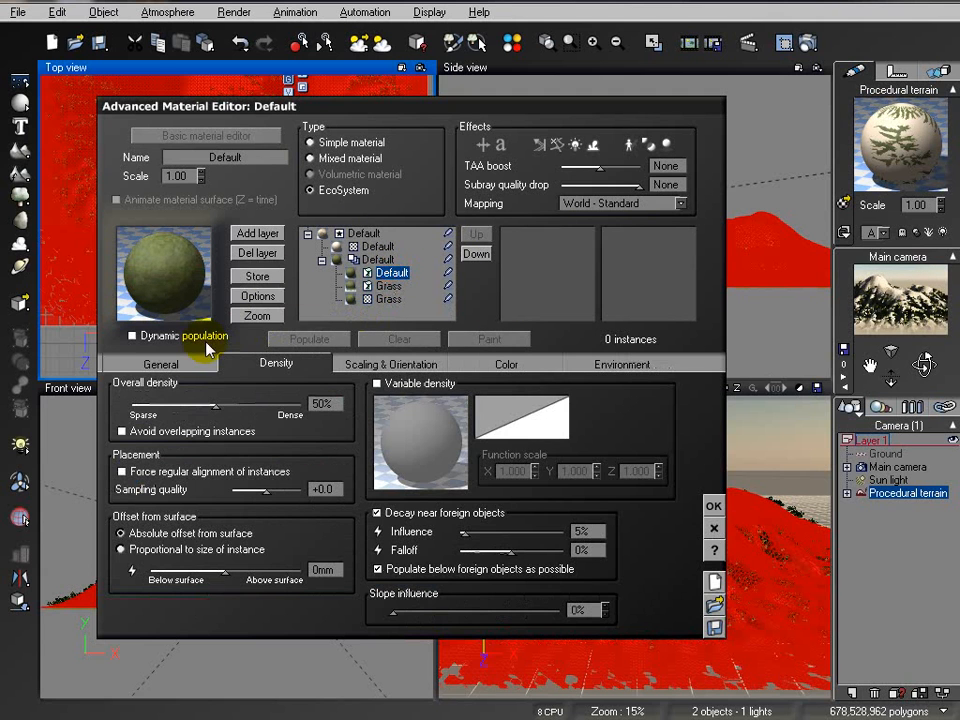
Add Long Grass from the Grasses - Plants collection to the new EcoSystem layer and set its affinity with the alder layer to 80%
{"action": "left_click", "coordinate": [172, 370]}
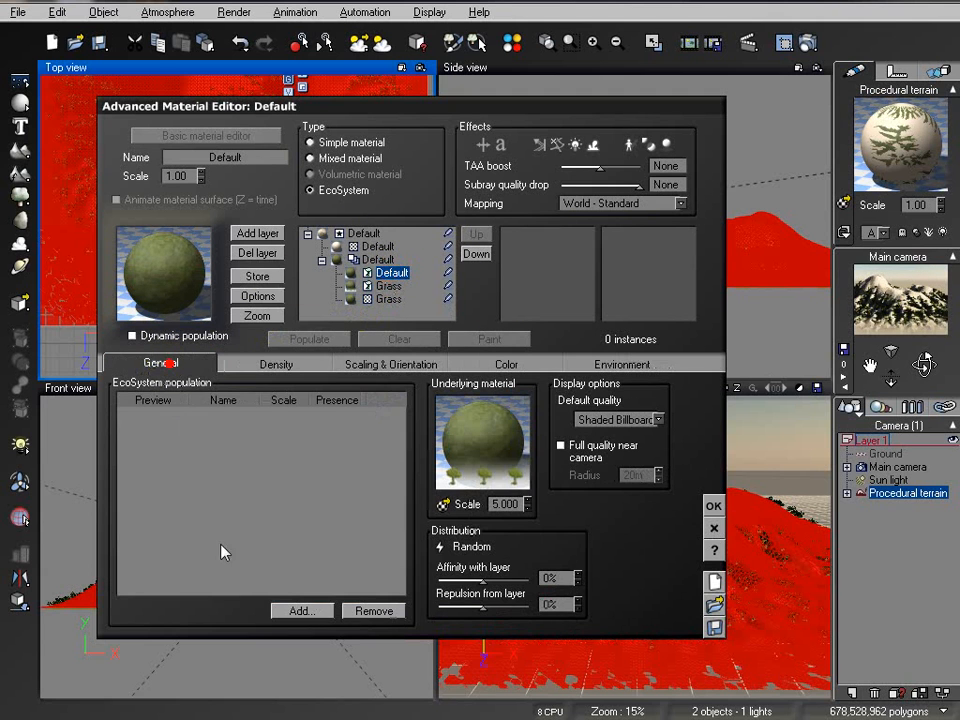
{"action": "left_click", "coordinate": [298, 610]}
{"action": "left_click", "coordinate": [355, 638]}
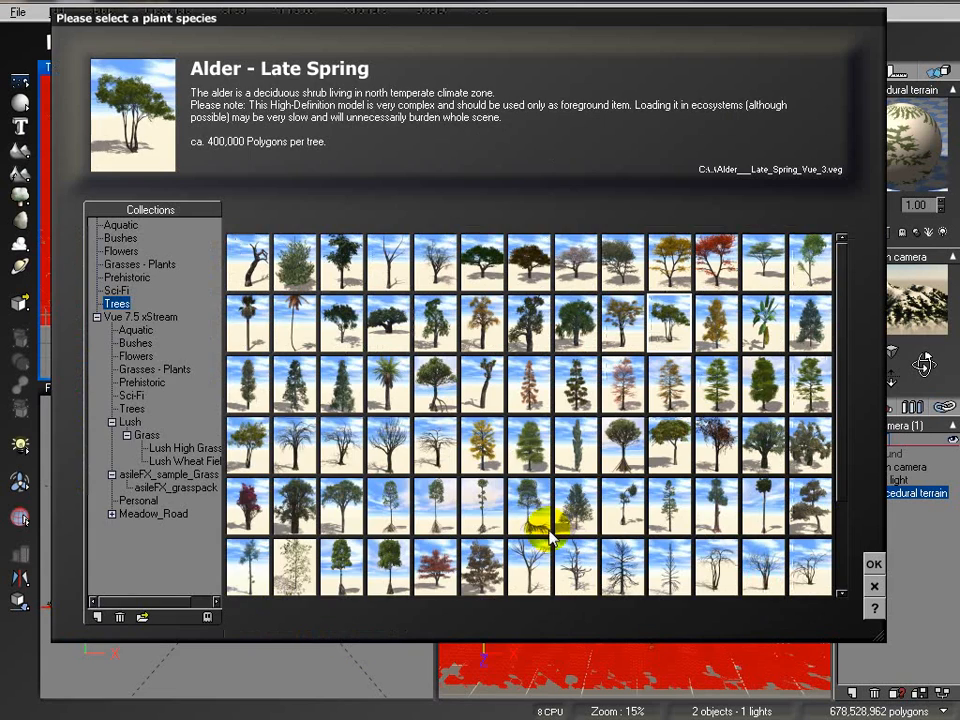
{"action": "left_click", "coordinate": [158, 265]}
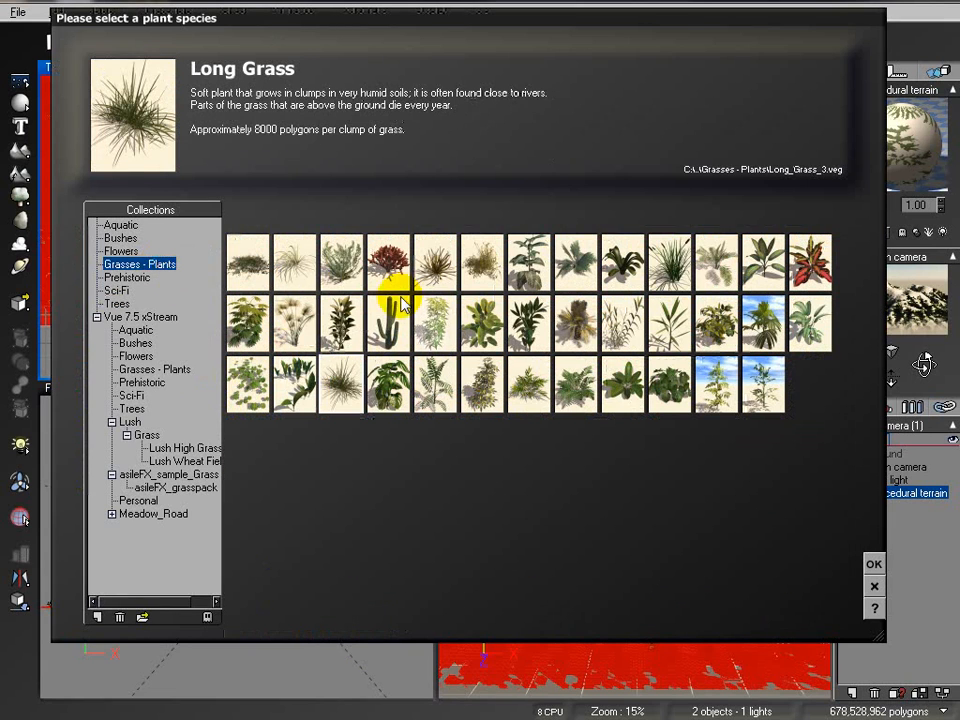
{"action": "left_click", "coordinate": [338, 388]}
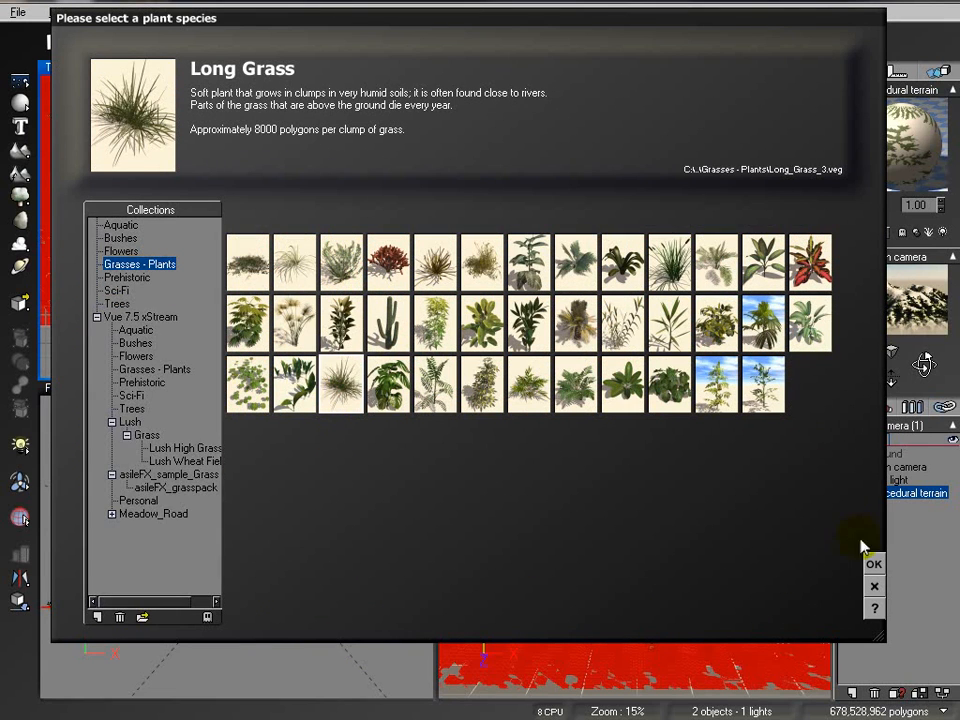
{"action": "left_click", "coordinate": [872, 566]}
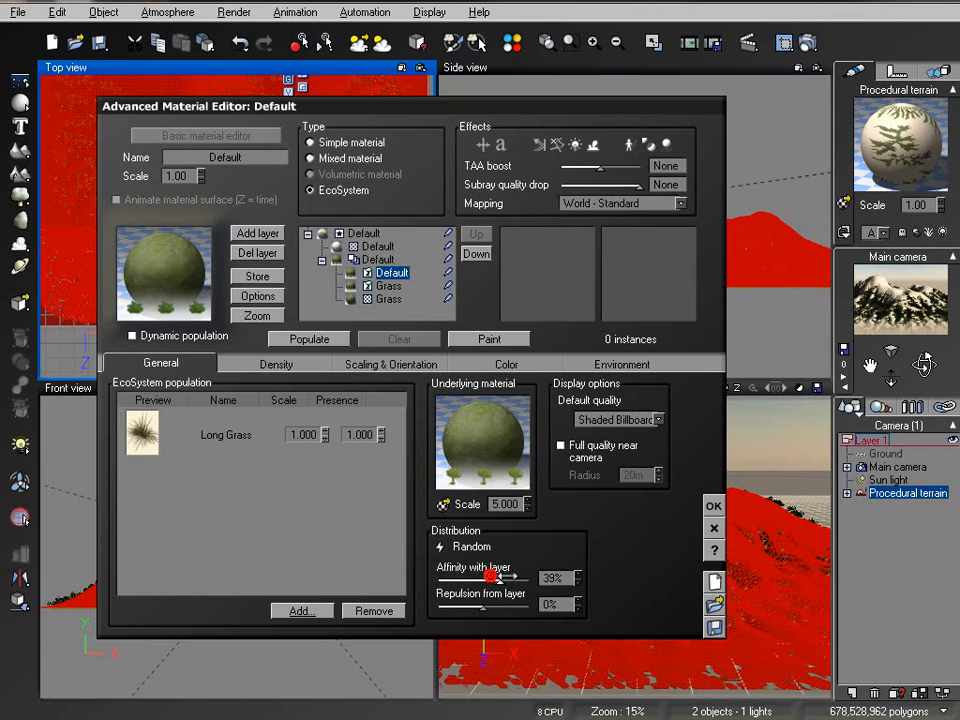
{"action": "left_click", "coordinate": [392, 287]}
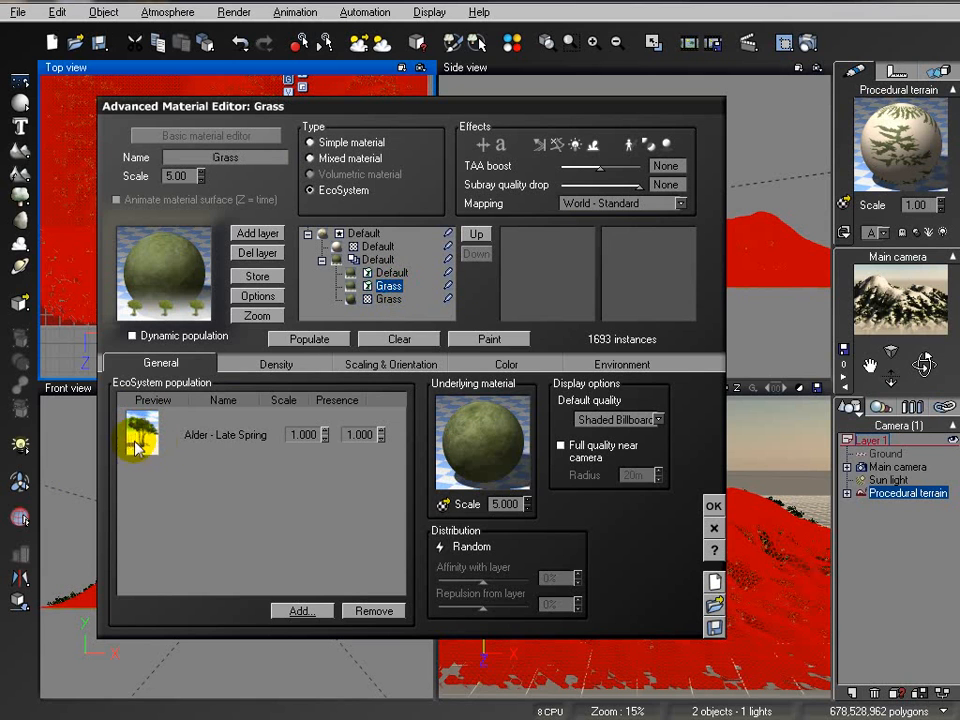
{"action": "left_click", "coordinate": [390, 273]}
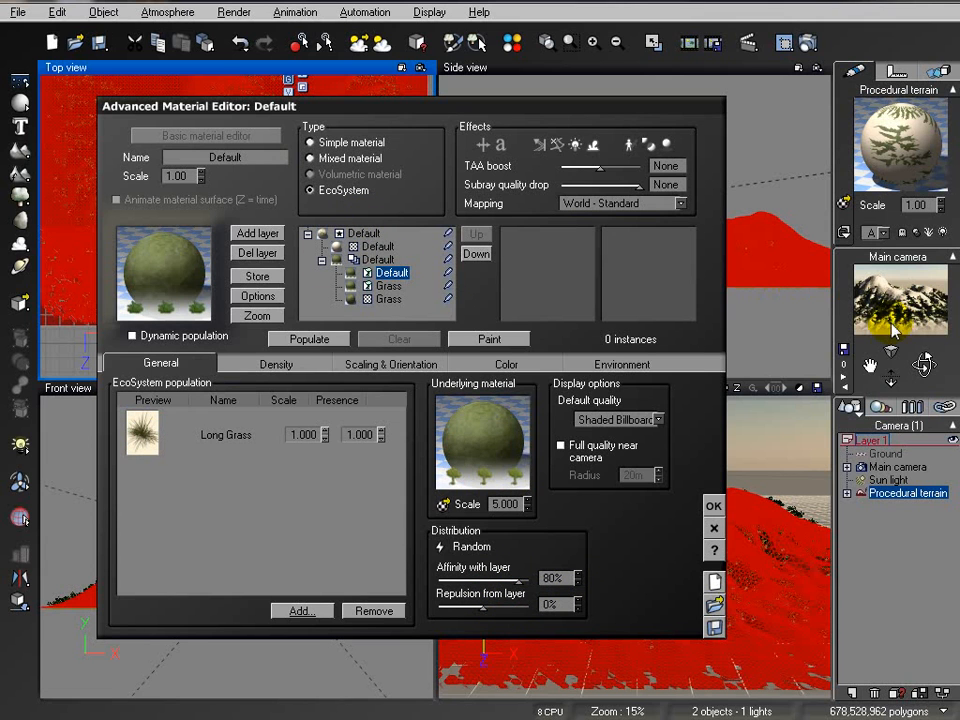
Set the Long Grass layer's overall density to 78%, populate the terrain and check it in a test render
{"action": "left_click", "coordinate": [277, 364]}
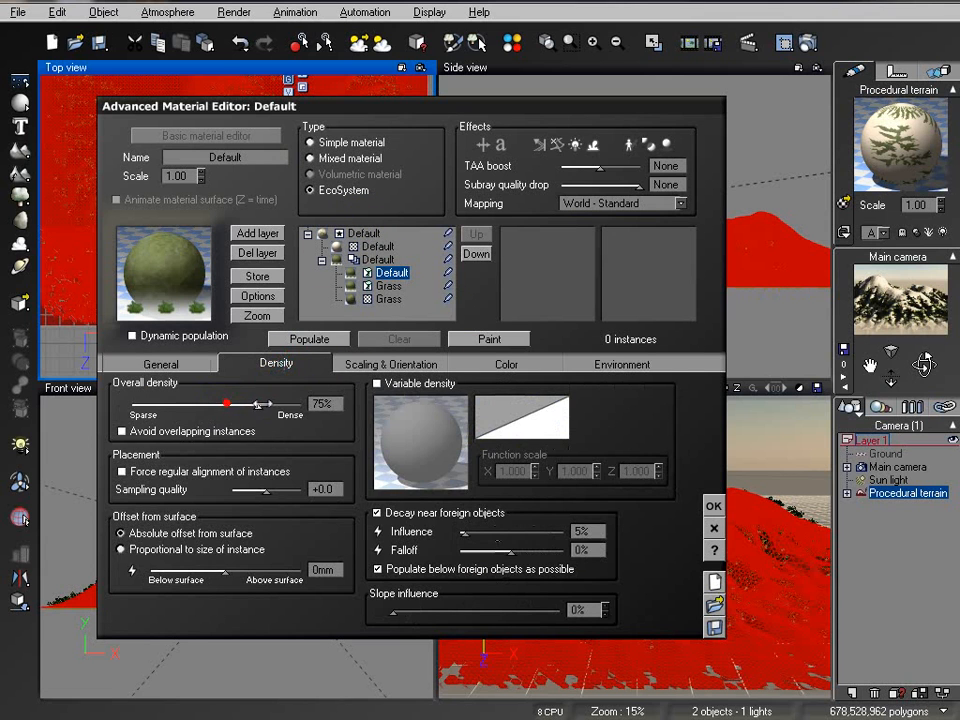
{"action": "left_click", "coordinate": [307, 339]}
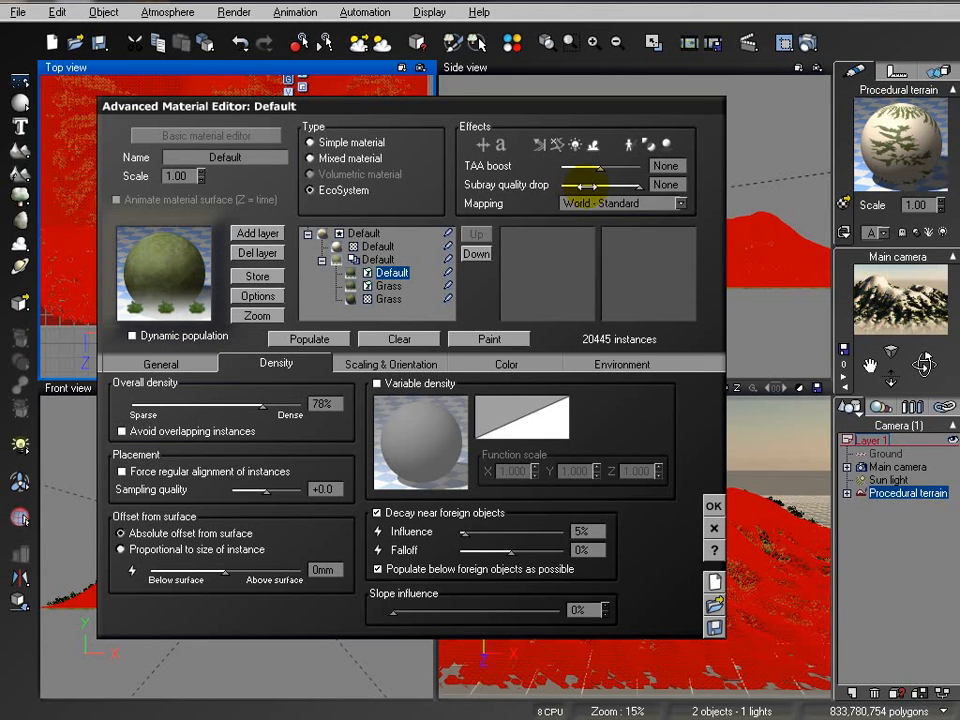
{"action": "left_click", "coordinate": [804, 45]}
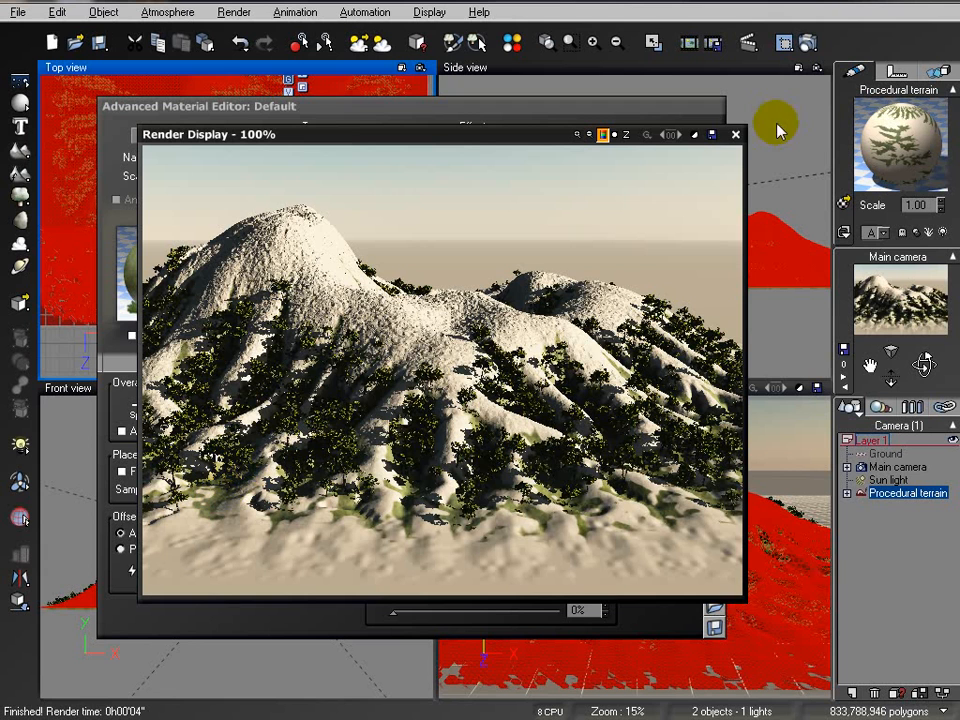
{"action": "left_click", "coordinate": [735, 136]}
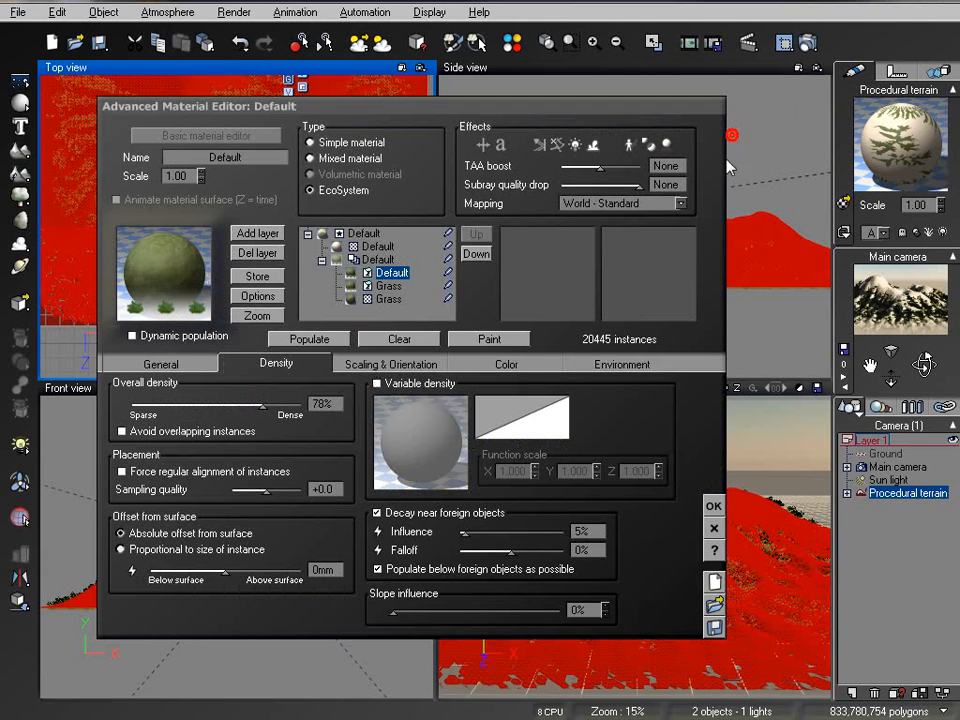
Examine the material's layer hierarchy and temporarily highlight the first mixed material's Default layer to identify its terrain coverage
{"action": "left_click", "coordinate": [380, 258]}
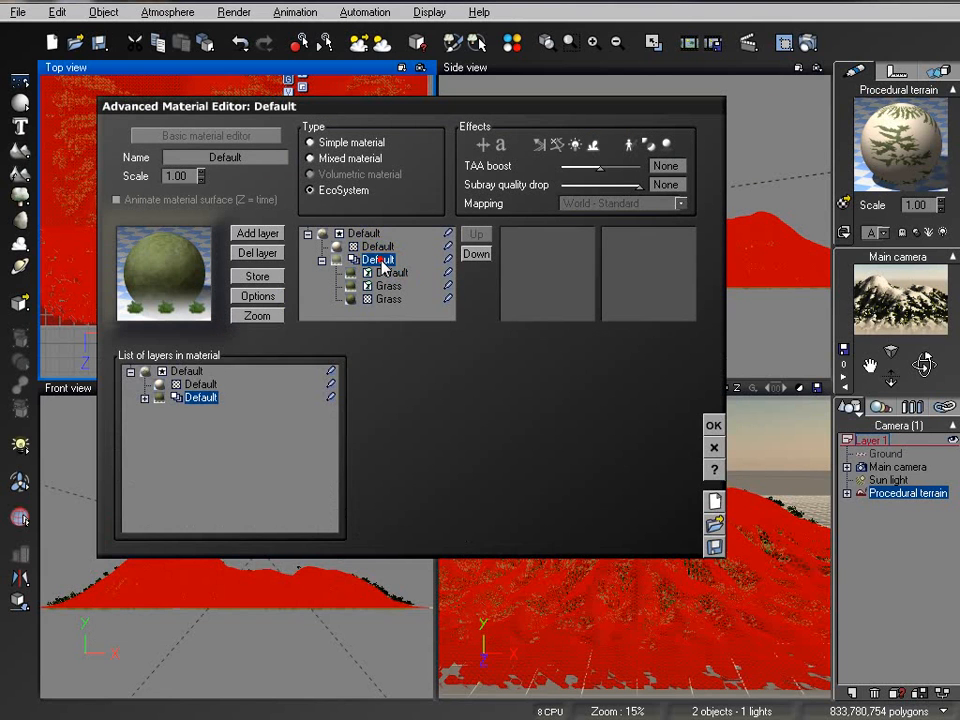
{"action": "left_click", "coordinate": [378, 235]}
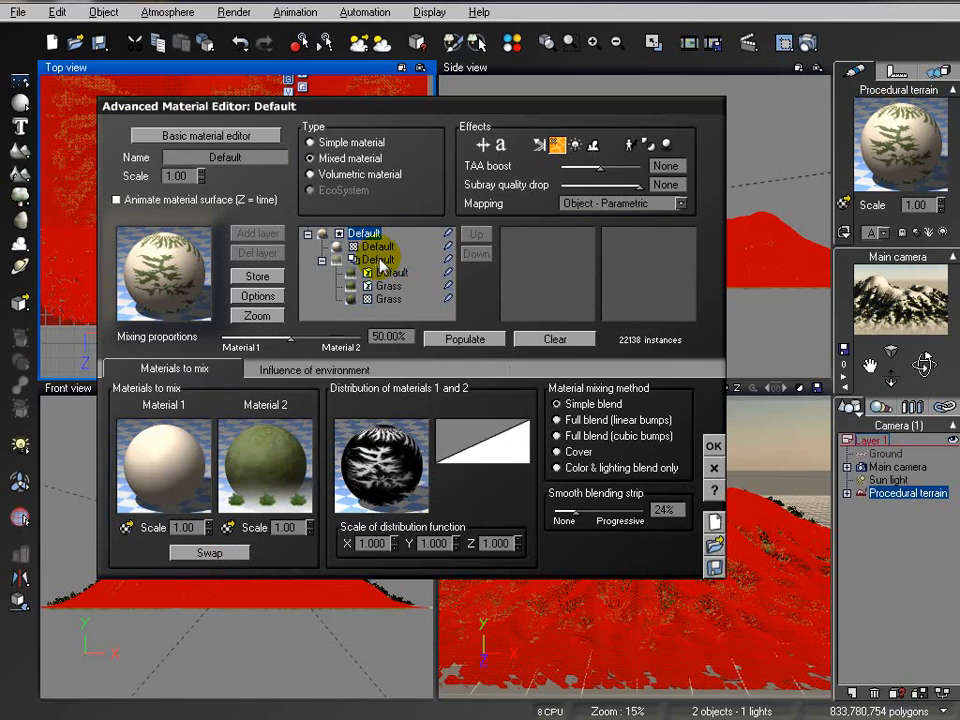
{"action": "left_click", "coordinate": [378, 260]}
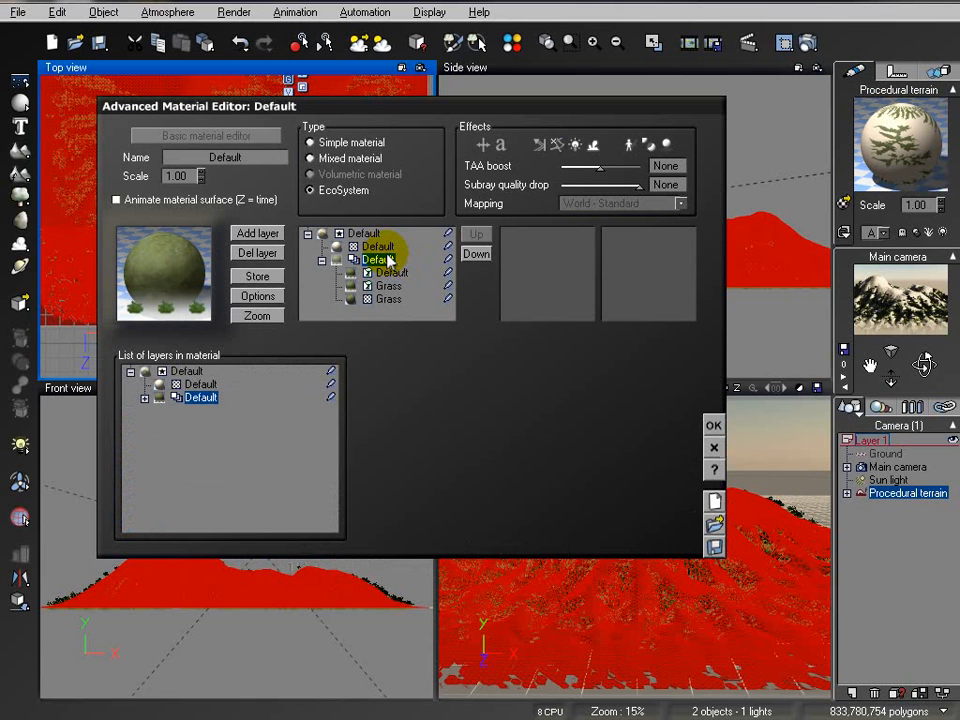
{"action": "left_click", "coordinate": [380, 247]}
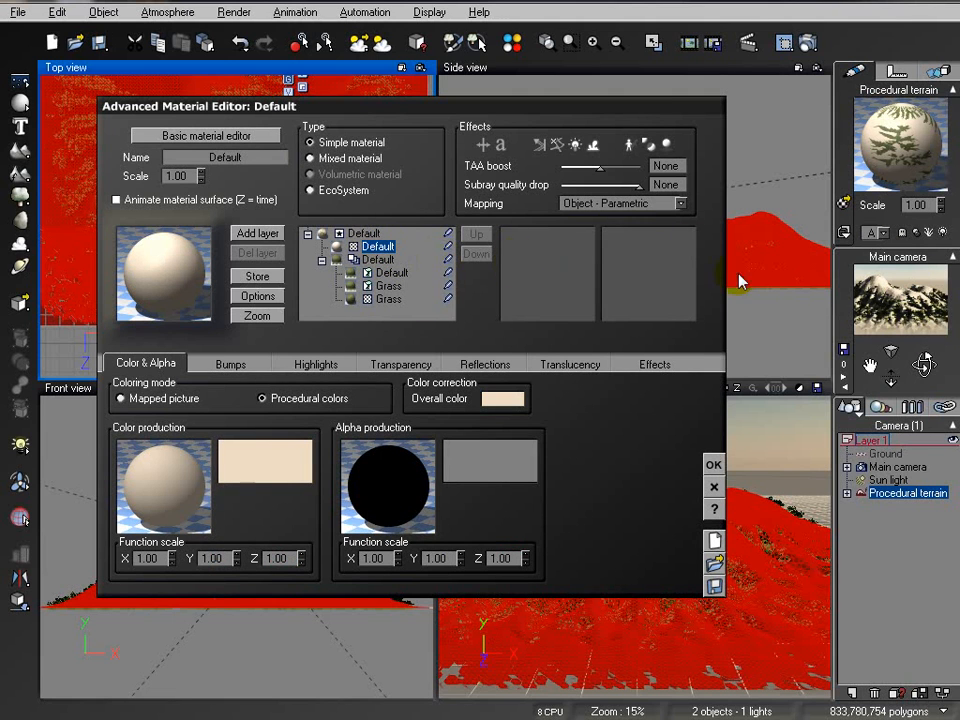
{"action": "left_click", "coordinate": [448, 246]}
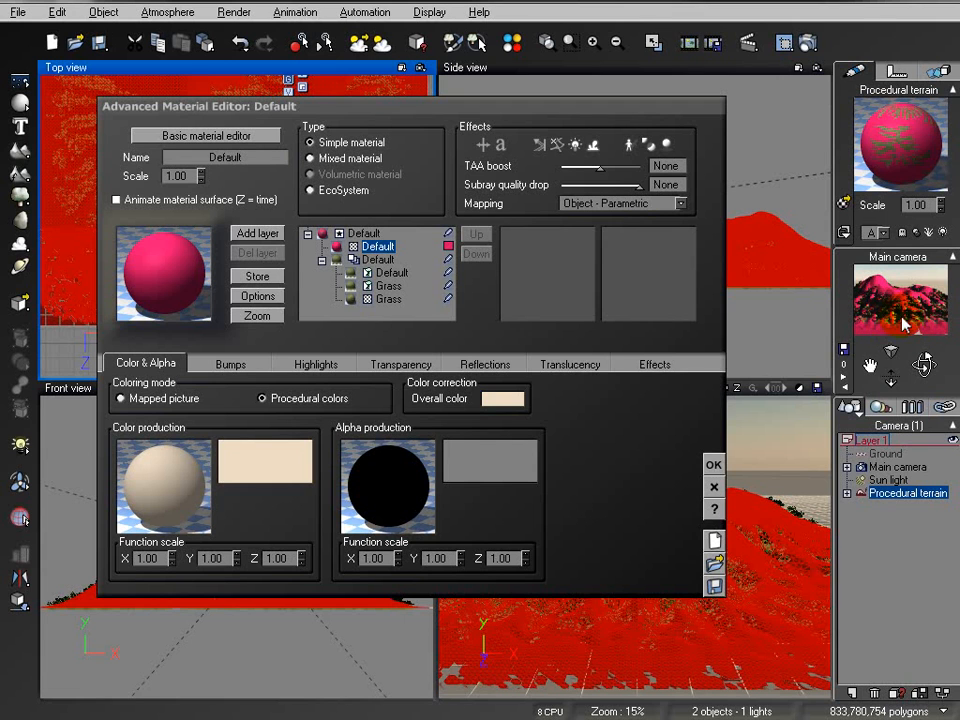
{"action": "left_click", "coordinate": [448, 246]}
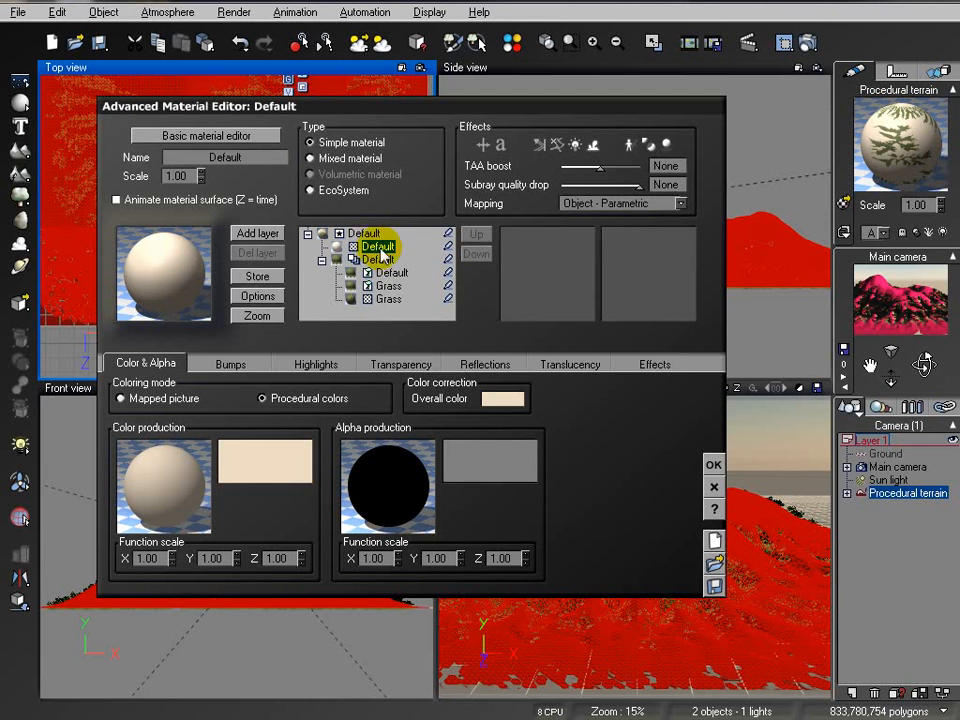
Change the first mixed material's Default layer to an EcoSystem, add Alder - Late Spring from the Trees collection and populate it
{"action": "left_click", "coordinate": [325, 190]}
{"action": "left_click", "coordinate": [190, 366]}
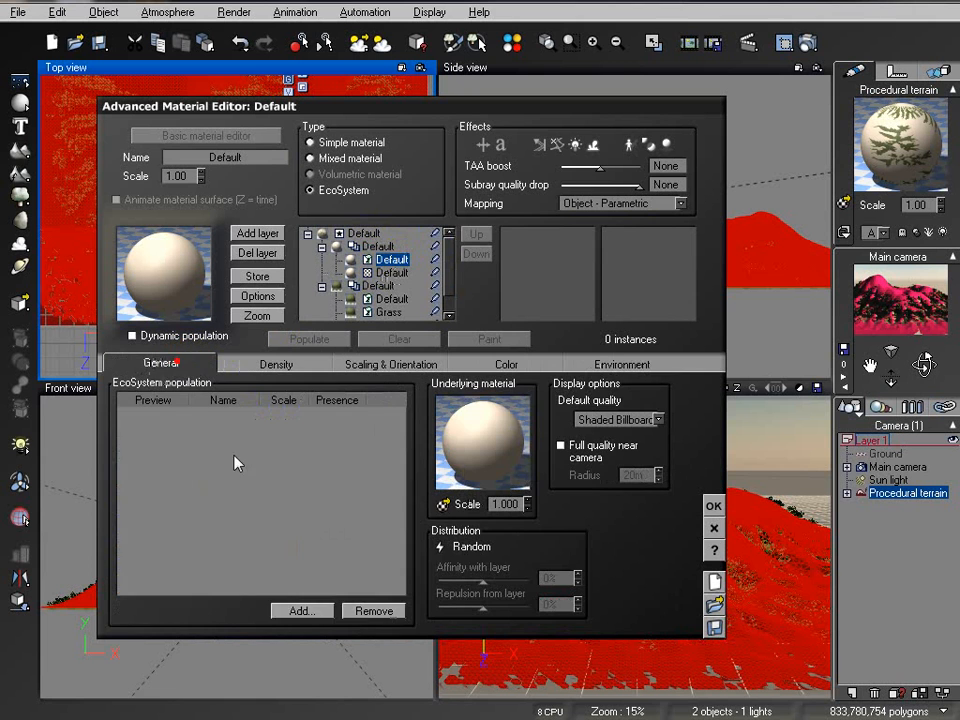
{"action": "left_click", "coordinate": [306, 615]}
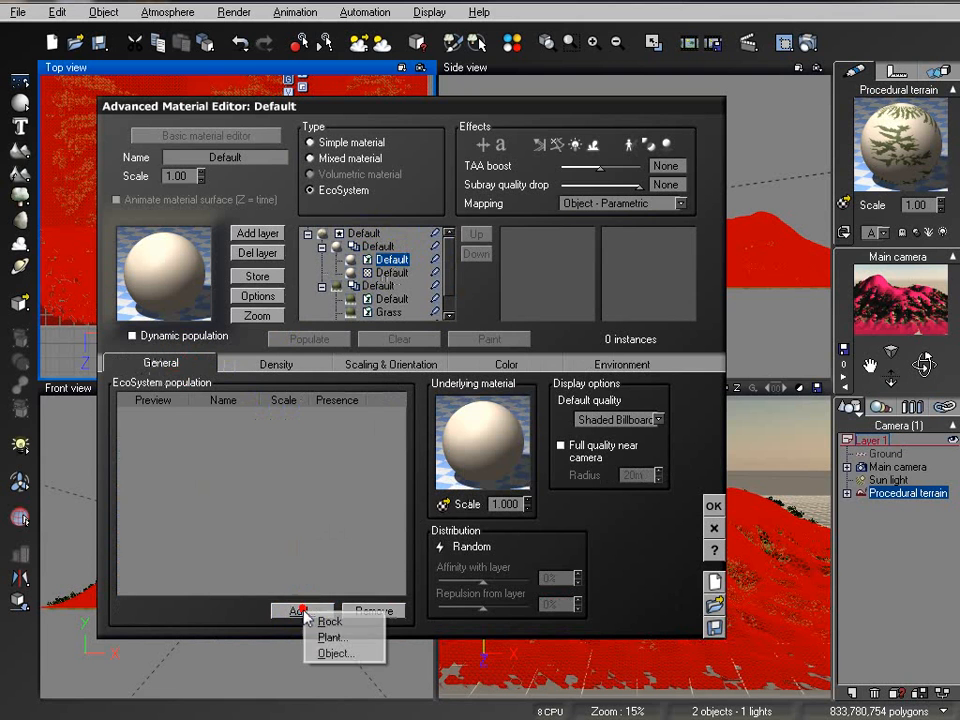
{"action": "left_click", "coordinate": [368, 638]}
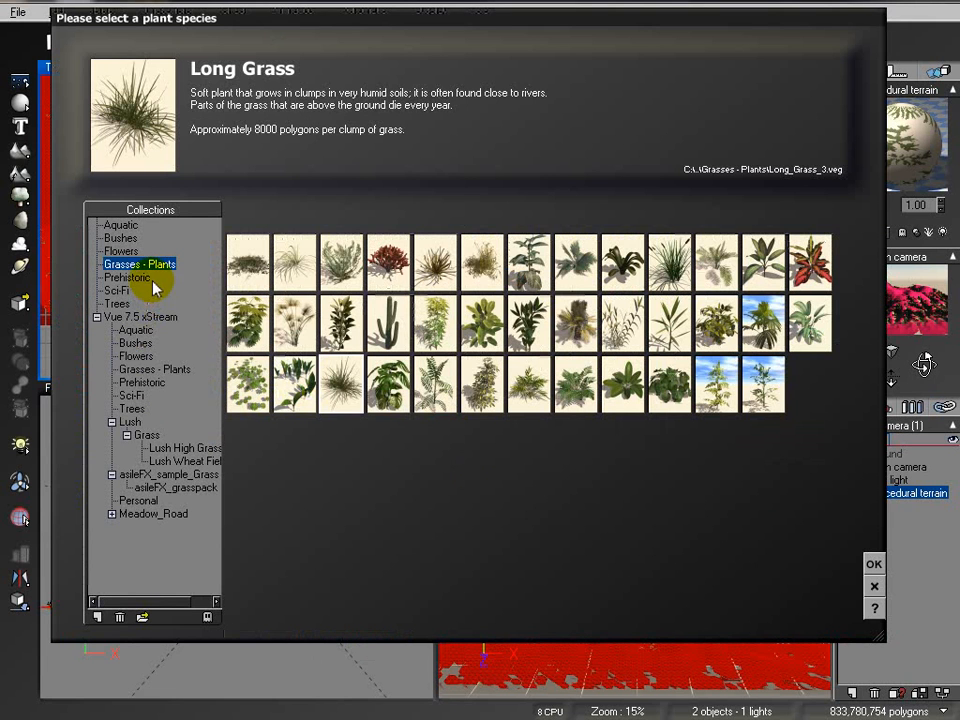
{"action": "left_click", "coordinate": [117, 302]}
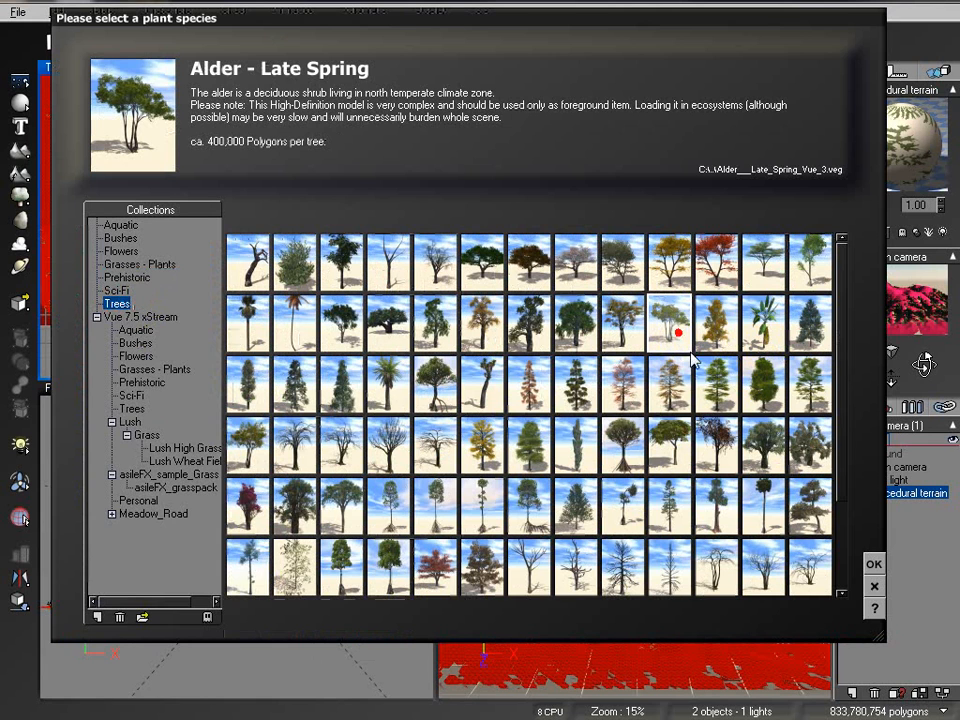
{"action": "left_click", "coordinate": [874, 563]}
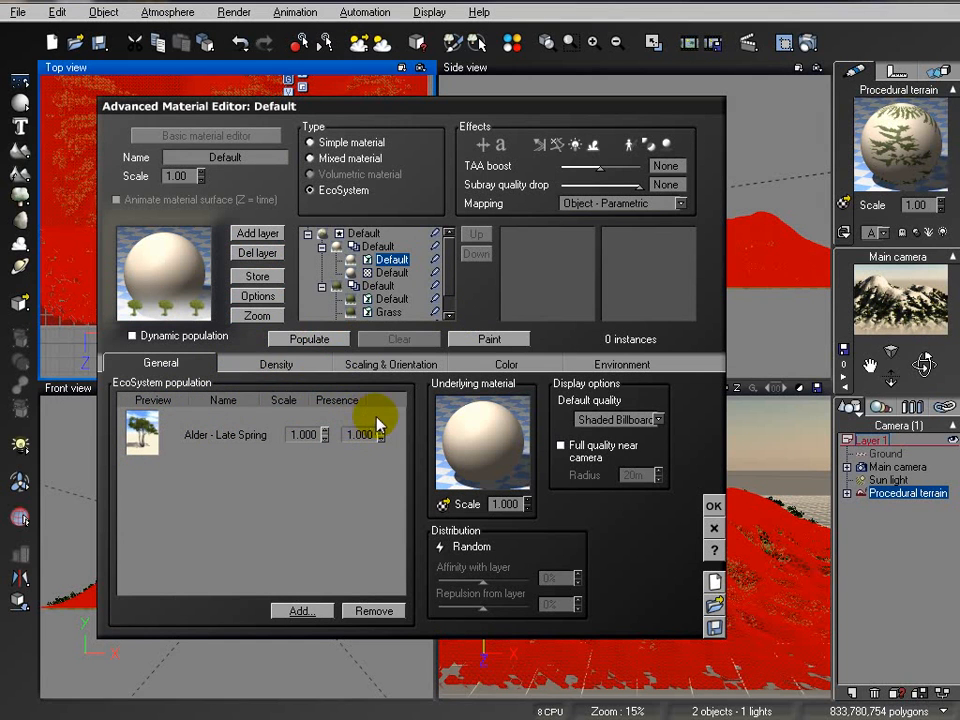
{"action": "left_click", "coordinate": [306, 340]}
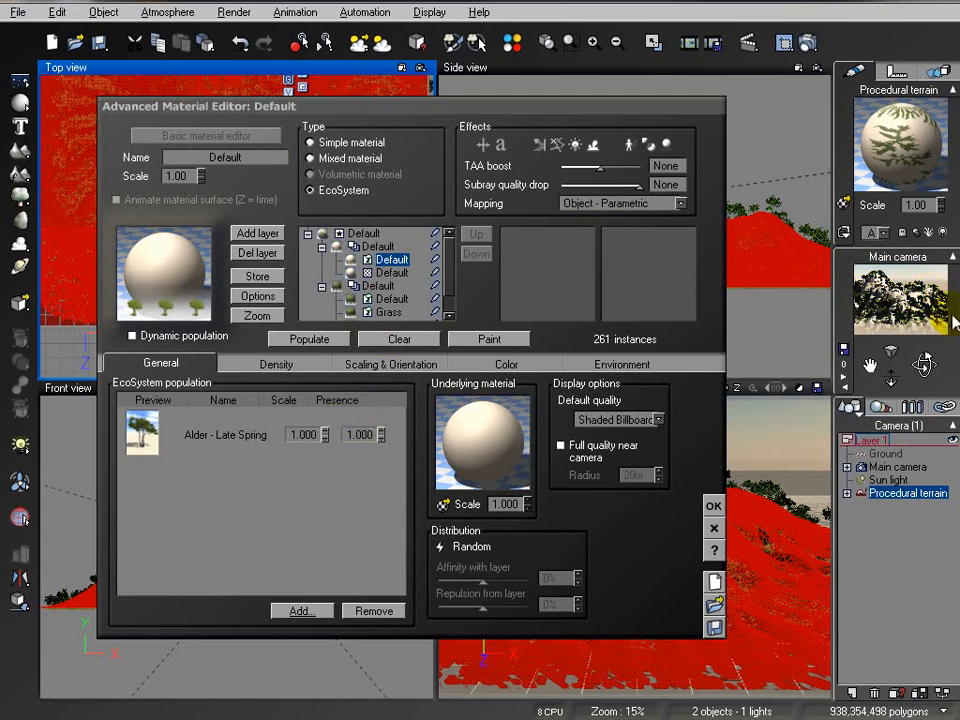
Set the new alder layer's overall density to 73% and overall scaling to 0.373, and enable shrinking at low densities
{"action": "left_click", "coordinate": [287, 366]}
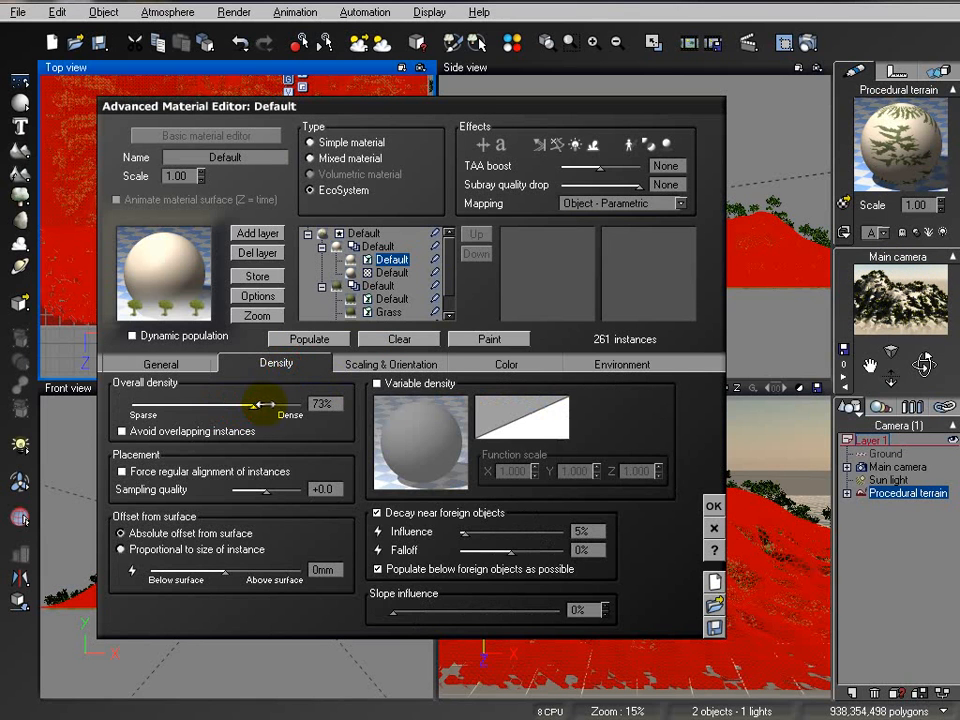
{"action": "left_click", "coordinate": [368, 364]}
{"action": "left_click_drag", "start_coordinate": [210, 401], "coordinate": [190, 401]}
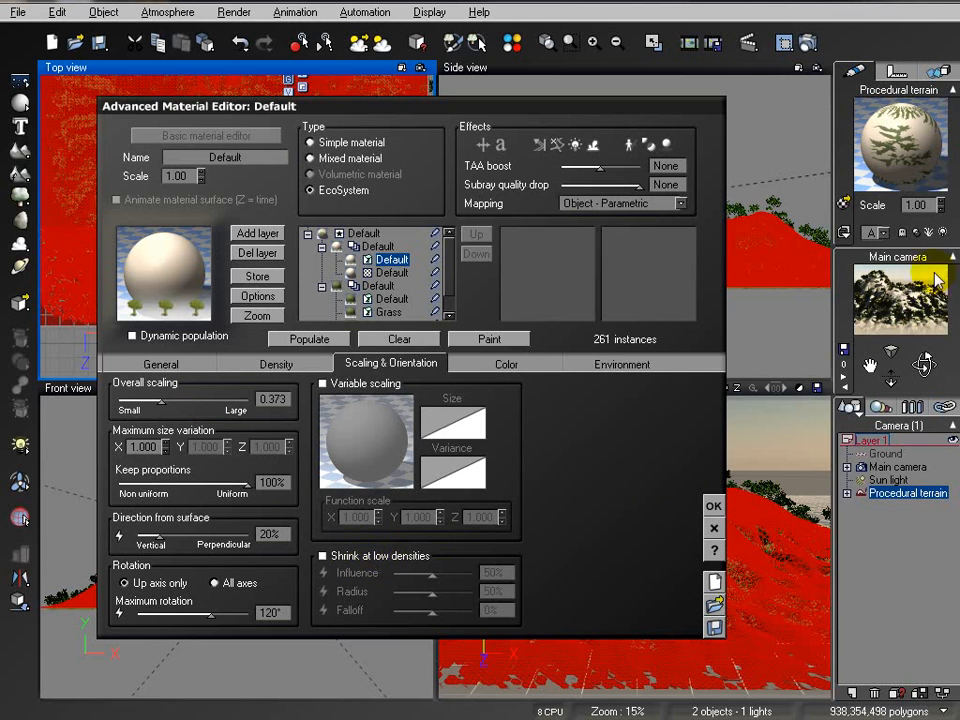
{"action": "left_click", "coordinate": [383, 563]}
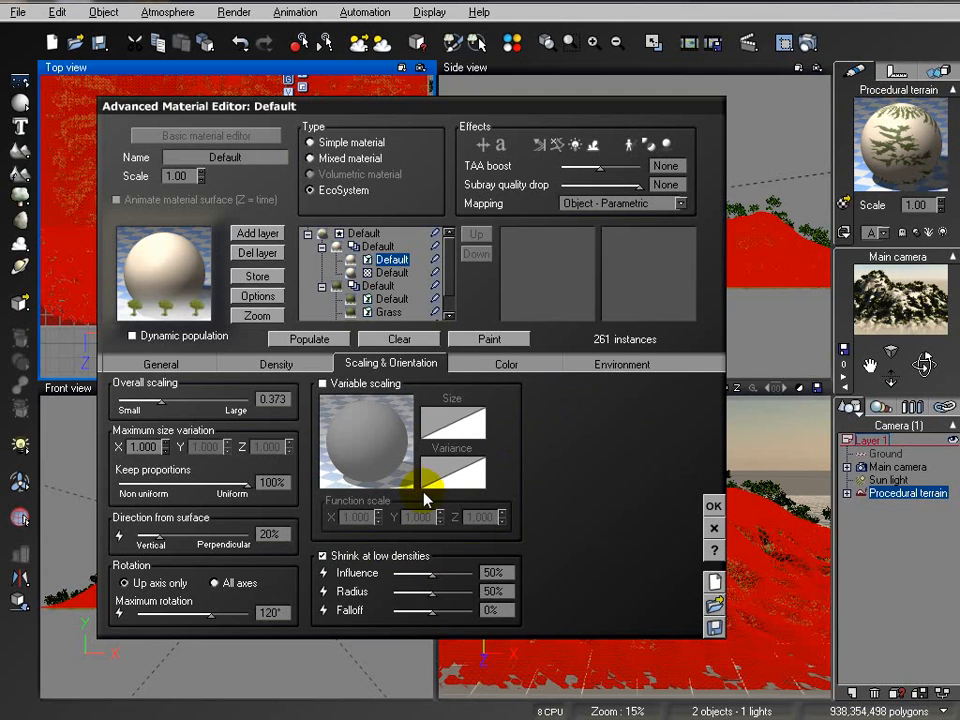
Highlight the new alder layer and limit its altitude range to a maximum of -0.88 with 11% top fuzziness
{"action": "left_click", "coordinate": [628, 368]}
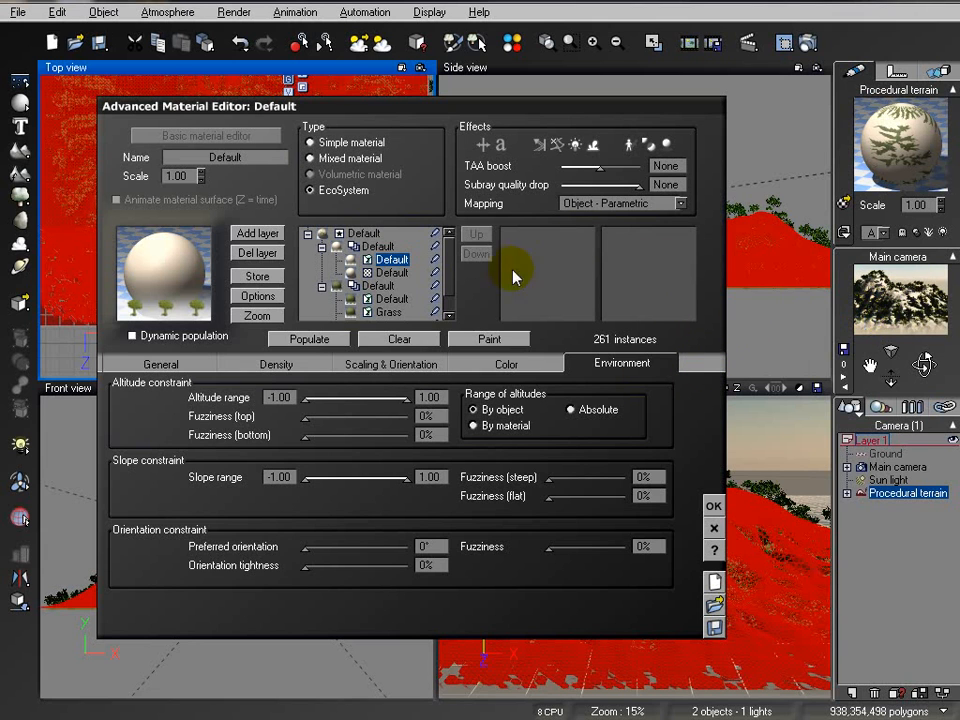
{"action": "left_click", "coordinate": [436, 260]}
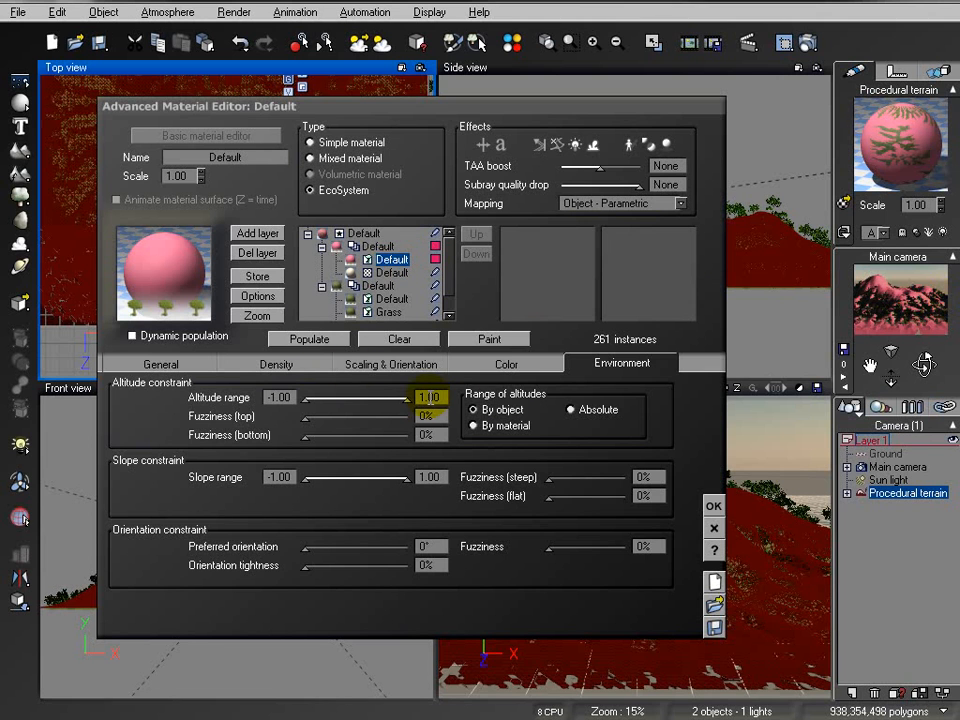
{"action": "left_click_drag", "start_coordinate": [407, 397], "coordinate": [357, 397]}
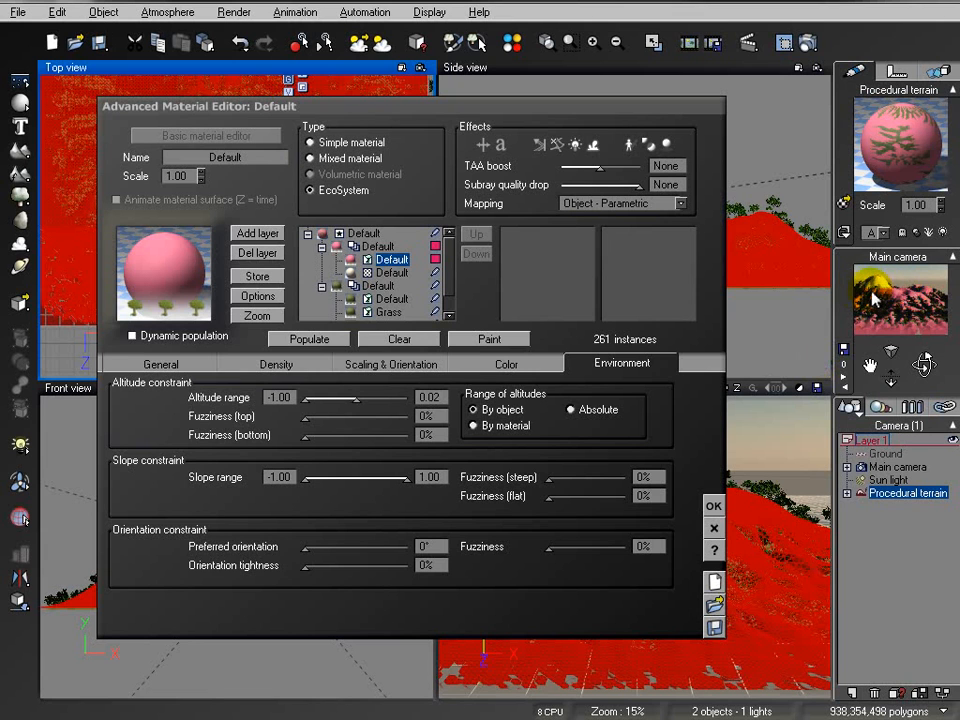
{"action": "left_click_drag", "start_coordinate": [399, 397], "coordinate": [368, 399]}
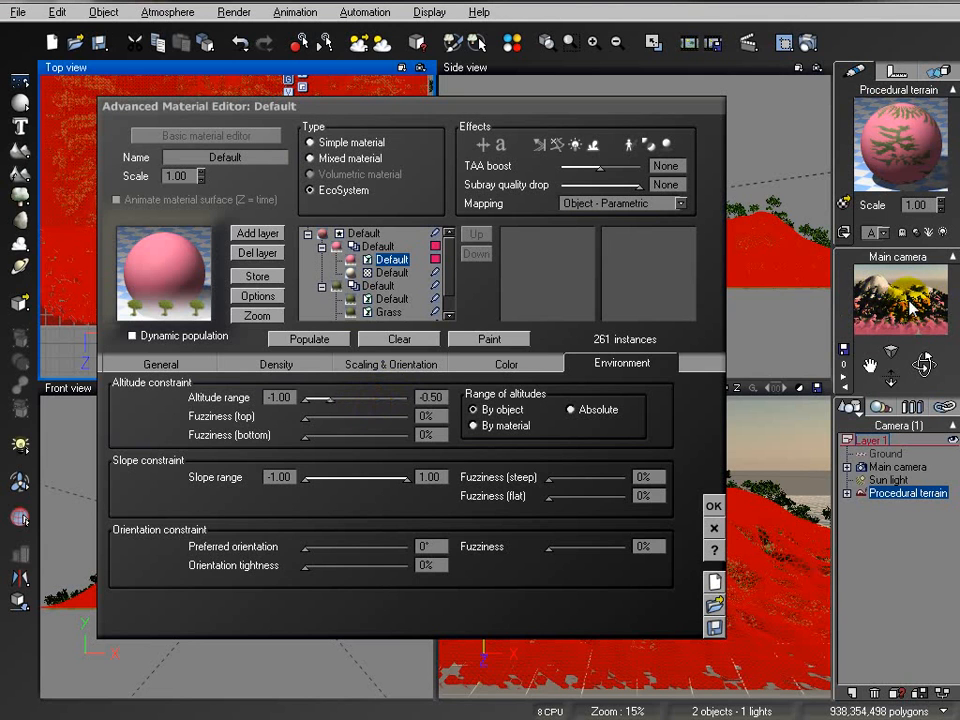
{"action": "left_click", "coordinate": [368, 399]}
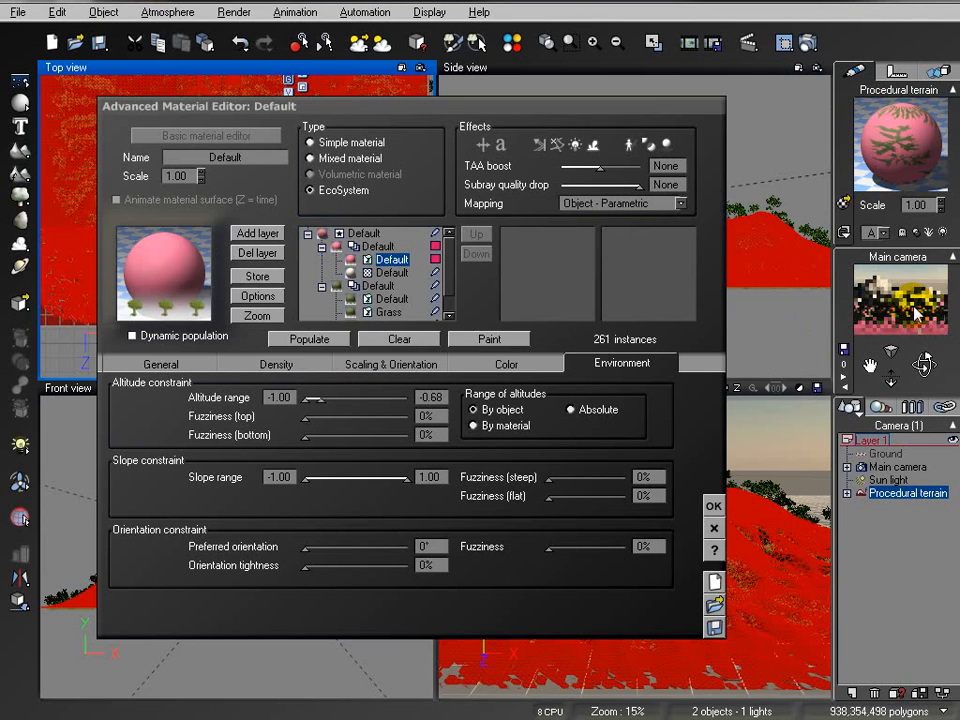
{"action": "left_click_drag", "start_coordinate": [343, 399], "coordinate": [341, 399]}
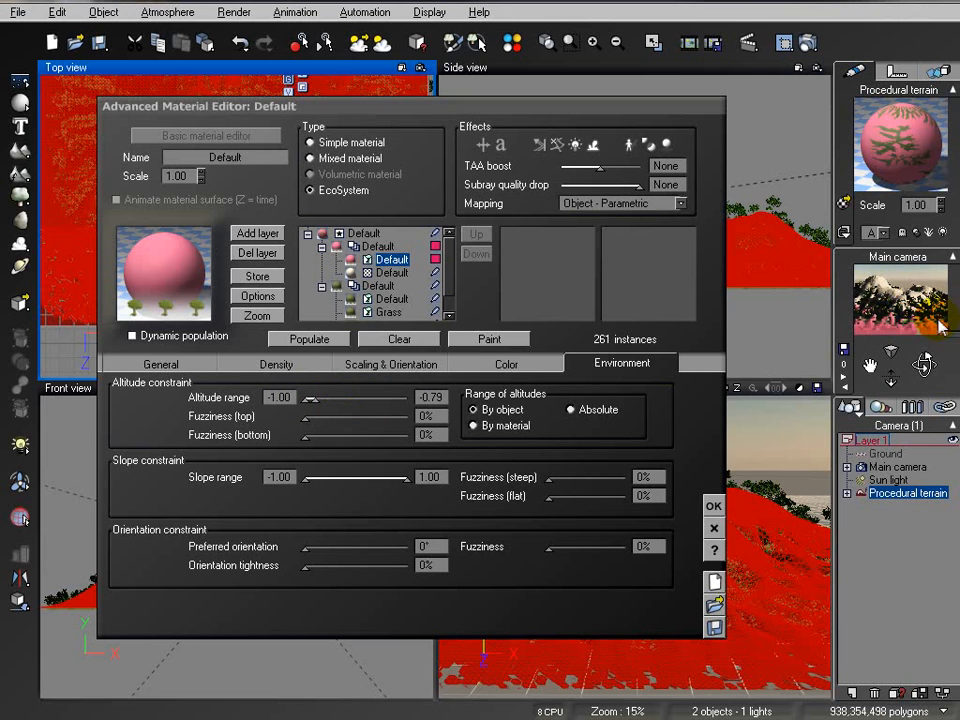
{"action": "left_click_drag", "start_coordinate": [357, 398], "coordinate": [356, 398]}
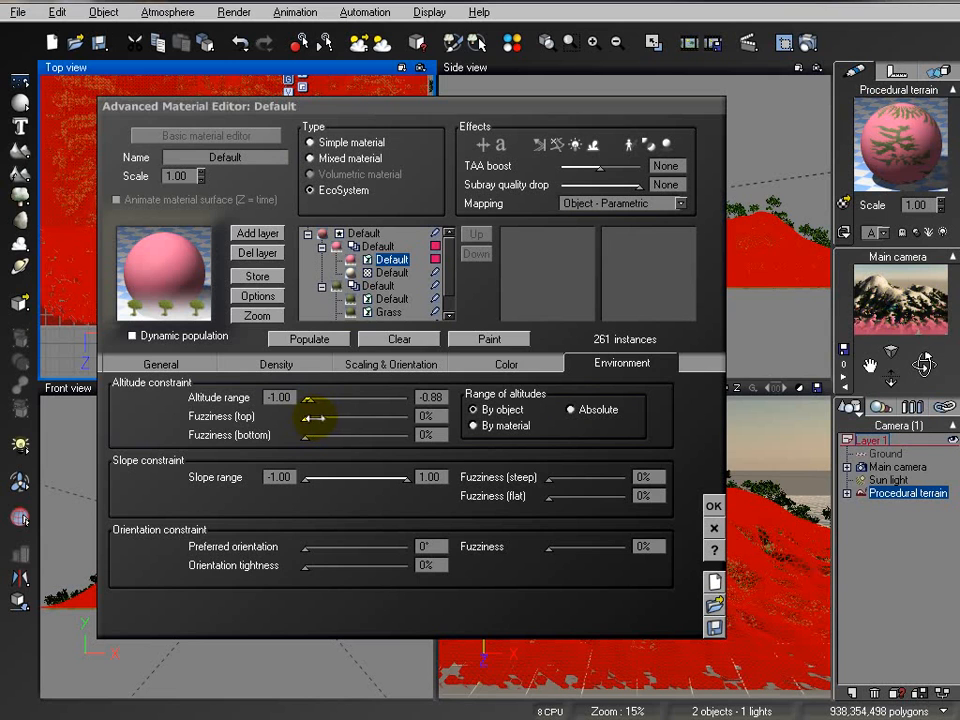
{"action": "left_click_drag", "start_coordinate": [313, 418], "coordinate": [313, 418]}
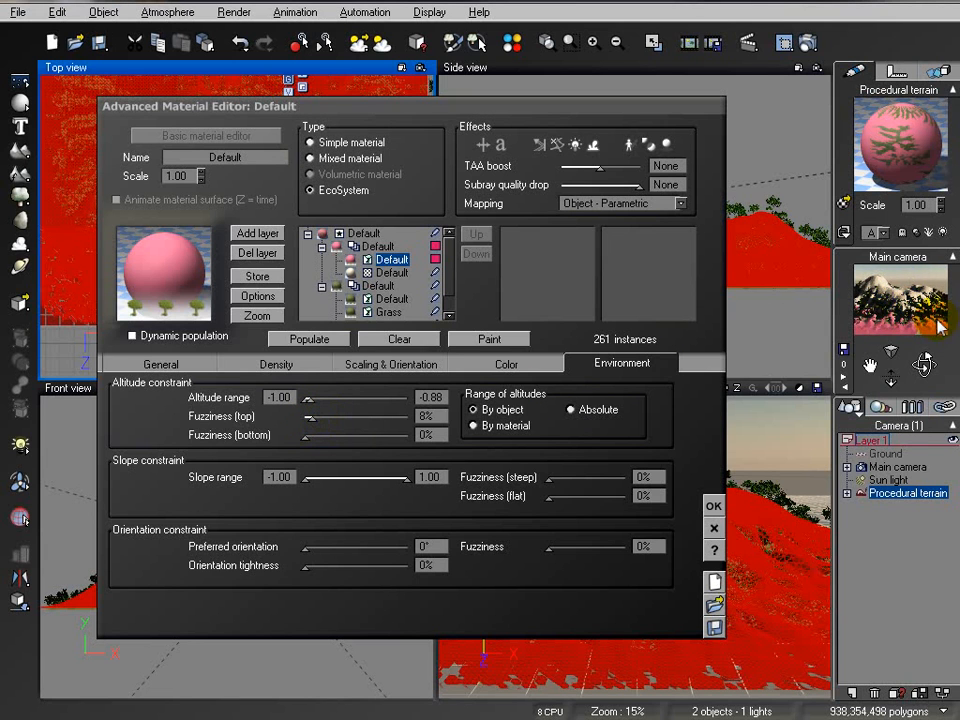
{"action": "left_click_drag", "start_coordinate": [328, 418], "coordinate": [334, 418]}
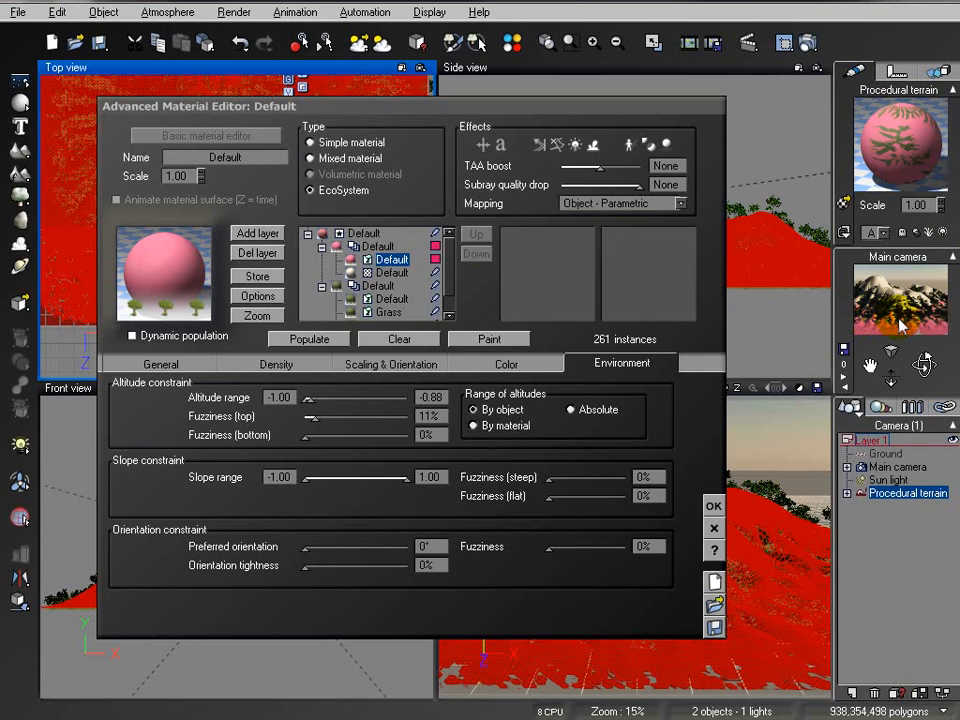
Enable variable density for the alder layer and add a Perlin Value noise node feeding the function's Density output
{"action": "left_click", "coordinate": [278, 364]}
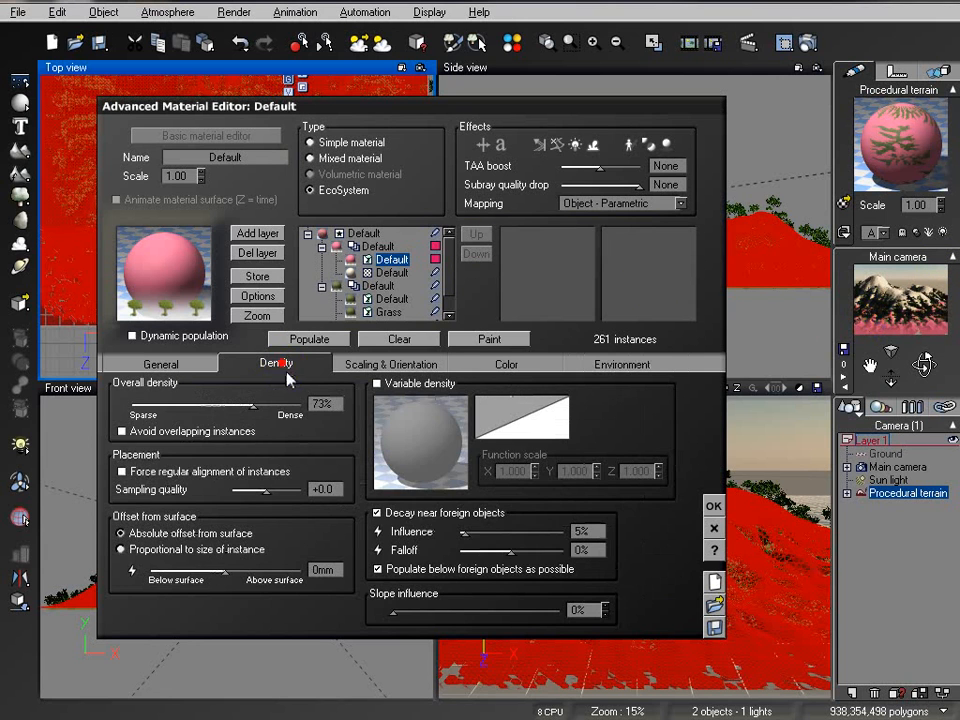
{"action": "left_click", "coordinate": [378, 383]}
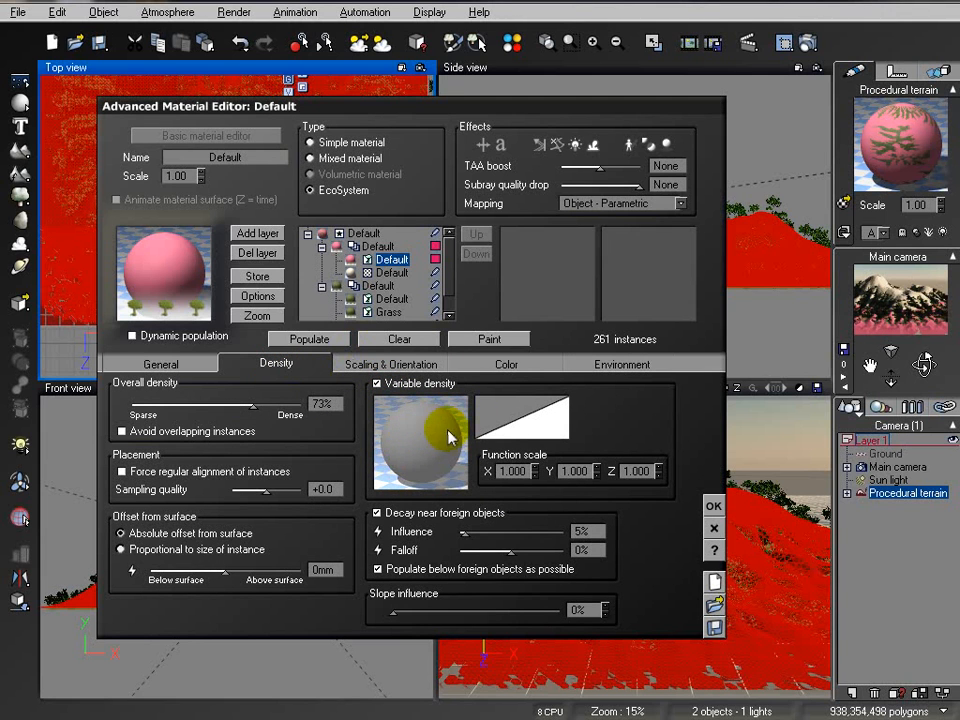
{"action": "right_click", "coordinate": [429, 424]}
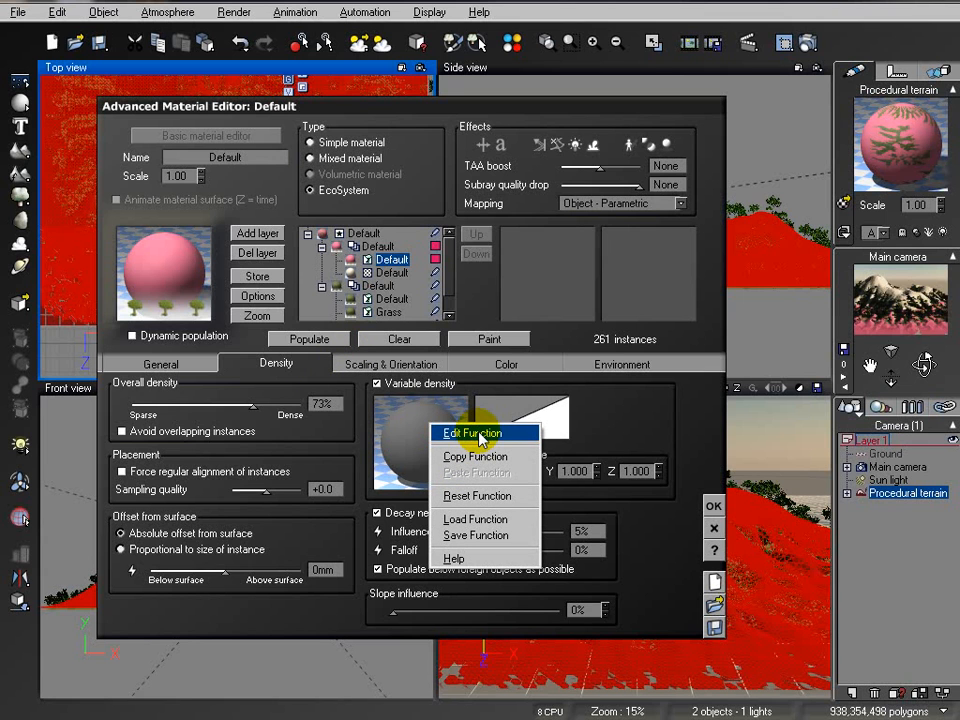
{"action": "left_click", "coordinate": [479, 435]}
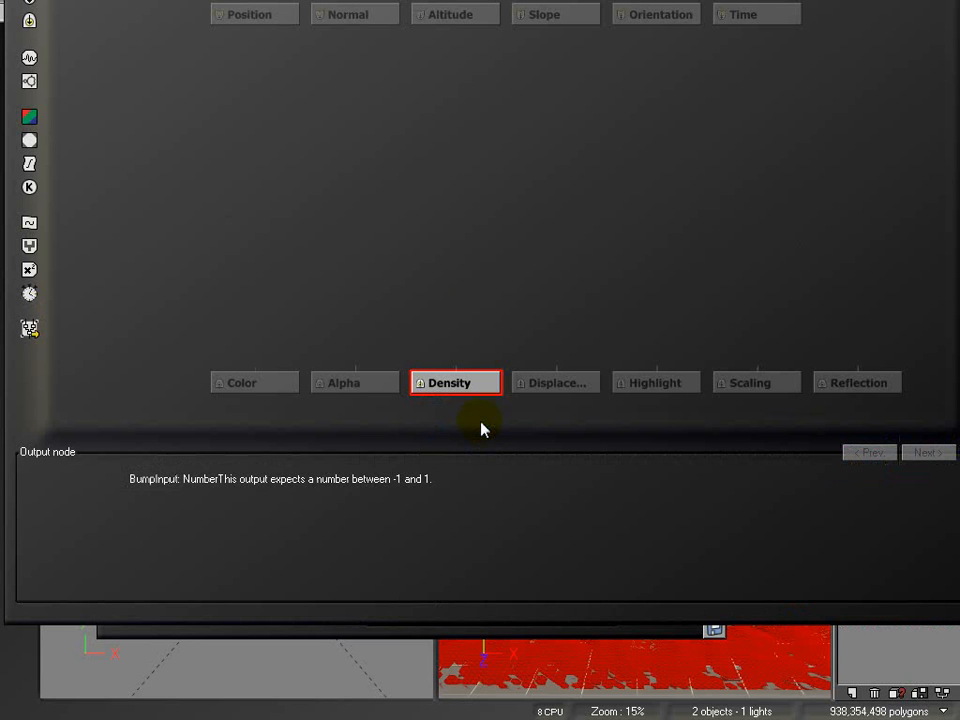
{"action": "left_click", "coordinate": [29, 57]}
{"action": "left_click_drag", "start_coordinate": [463, 326], "coordinate": [457, 205]}
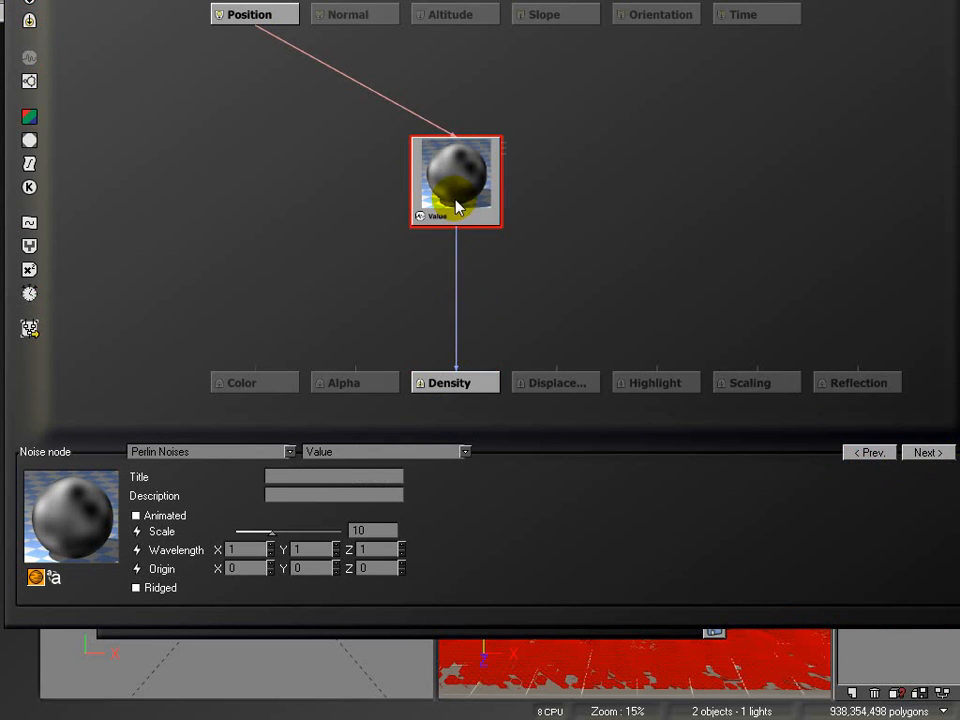
Insert a filter node between the noise and Density and shape its profile into a sharp step from -1 to 1 near X = 0
{"action": "left_click", "coordinate": [457, 298]}
{"action": "left_click", "coordinate": [29, 163]}
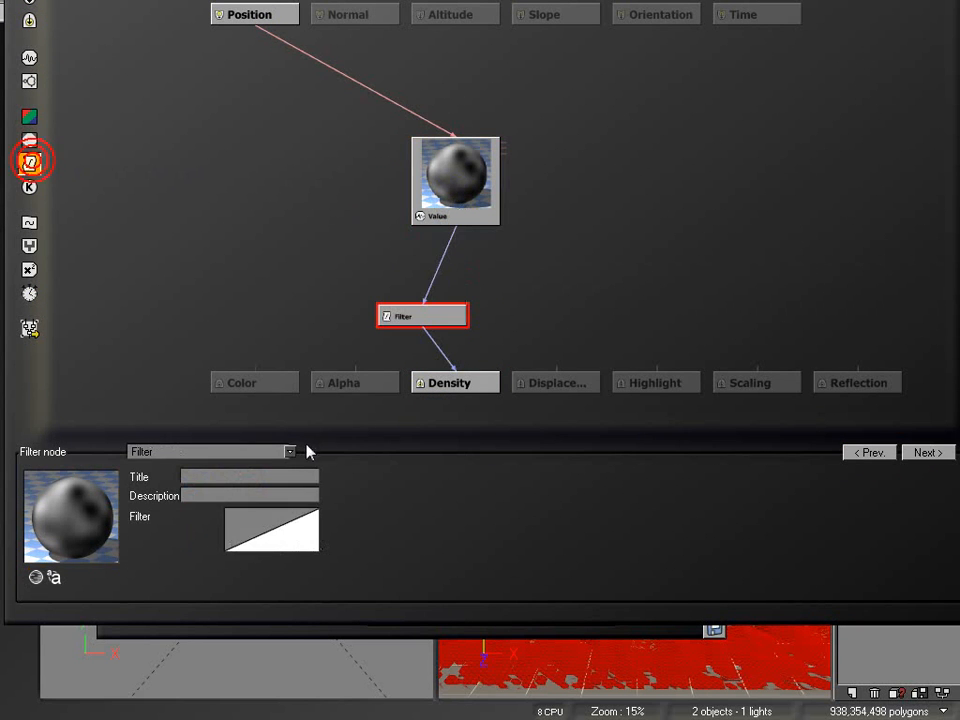
{"action": "right_click", "coordinate": [266, 544]}
{"action": "left_click", "coordinate": [300, 550]}
{"action": "left_click_drag", "start_coordinate": [334, 297], "coordinate": [398, 372]}
{"action": "left_click_drag", "start_coordinate": [355, 15], "coordinate": [545, 0]}
{"action": "left_click_drag", "start_coordinate": [768, 190], "coordinate": [653, 24]}
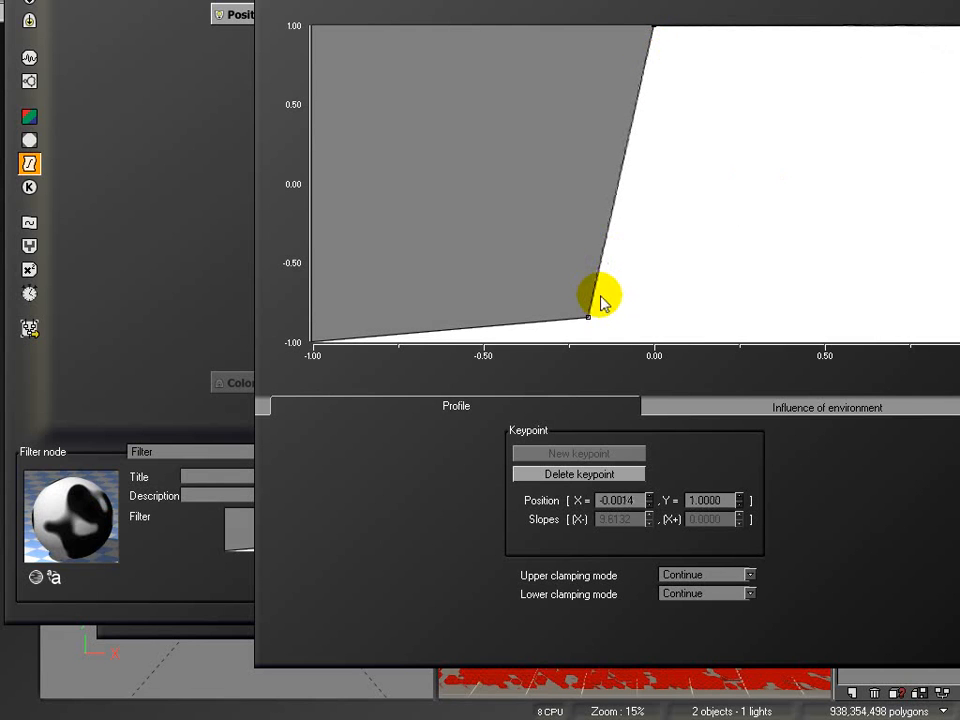
{"action": "left_click_drag", "start_coordinate": [590, 318], "coordinate": [664, 381]}
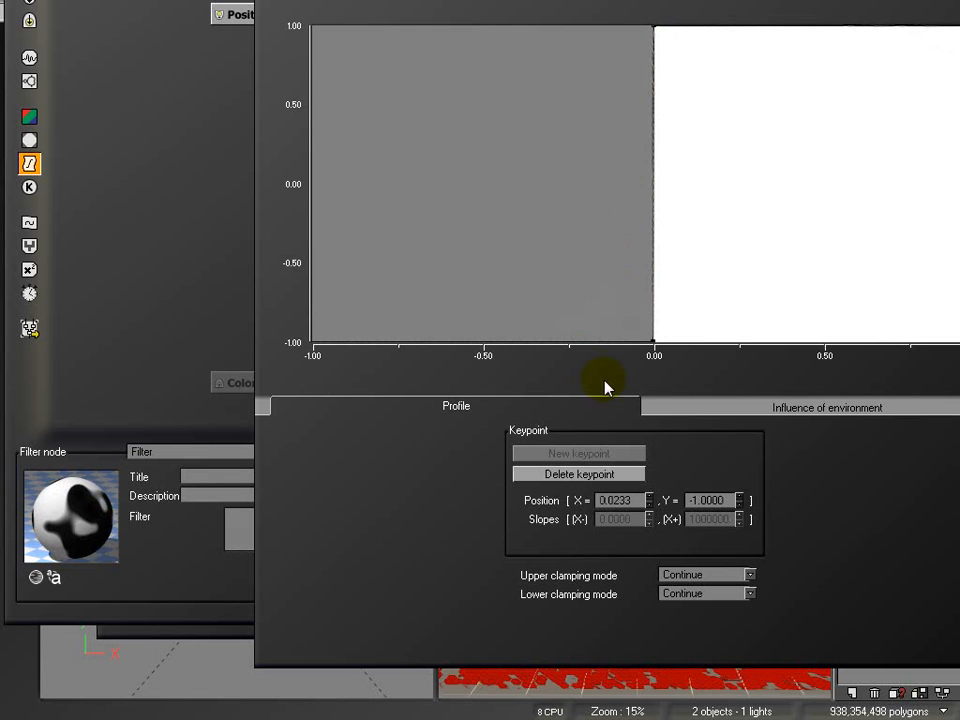
{"action": "key", "text": "Return"}
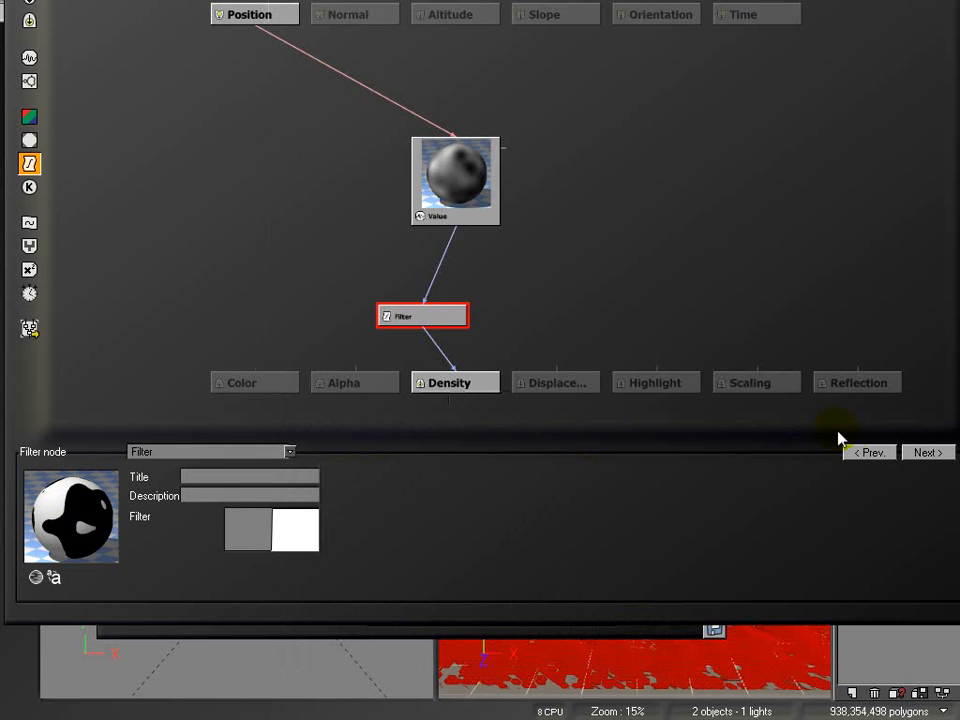
{"action": "left_click", "coordinate": [958, 480]}
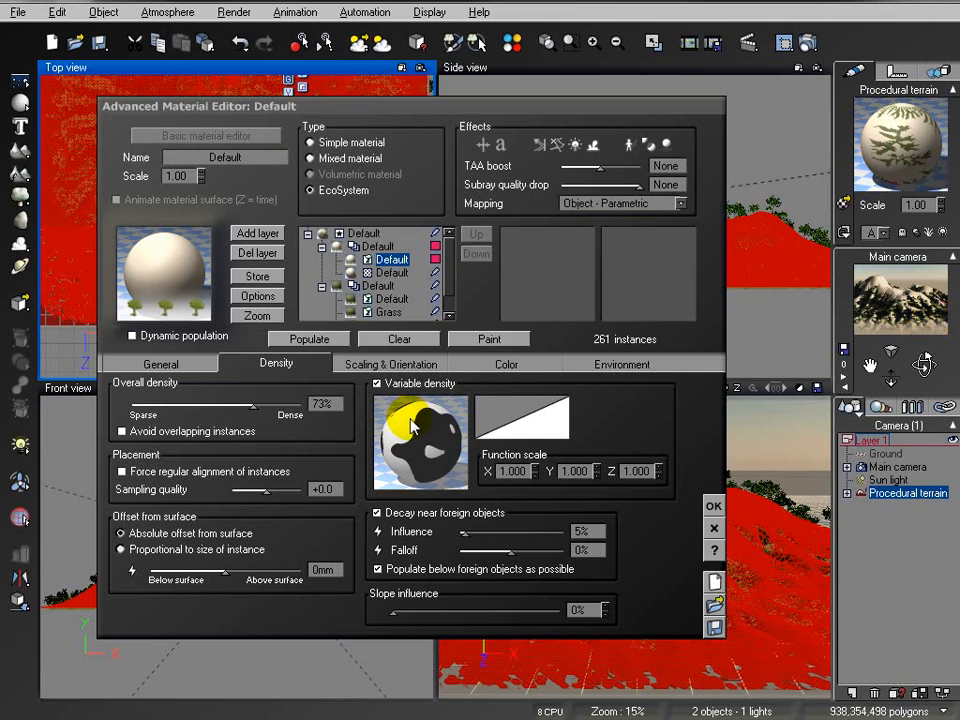
Reopen the density function and reduce the Value noise node's scale to 1.97329
{"action": "right_click", "coordinate": [410, 424]}
{"action": "left_click", "coordinate": [456, 430]}
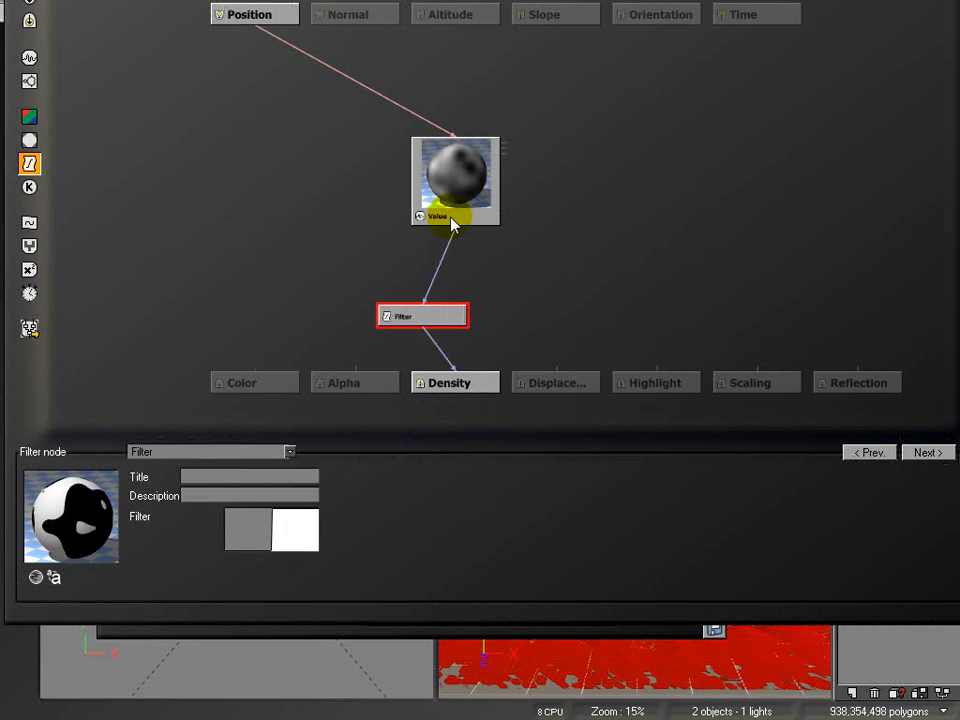
{"action": "left_click", "coordinate": [440, 180]}
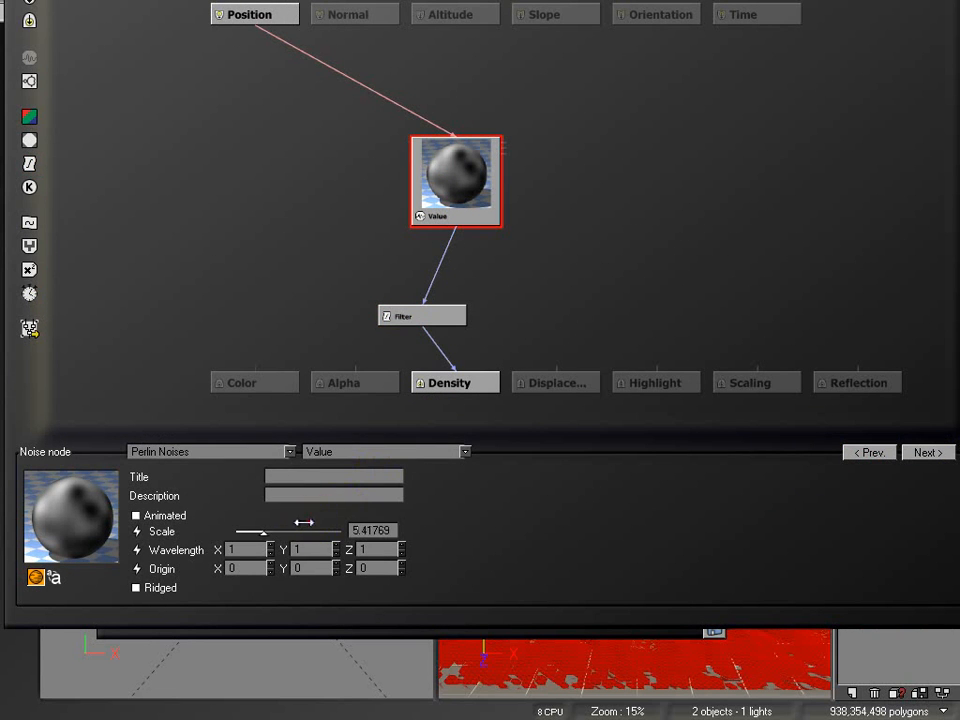
{"action": "left_click_drag", "start_coordinate": [294, 525], "coordinate": [291, 525]}
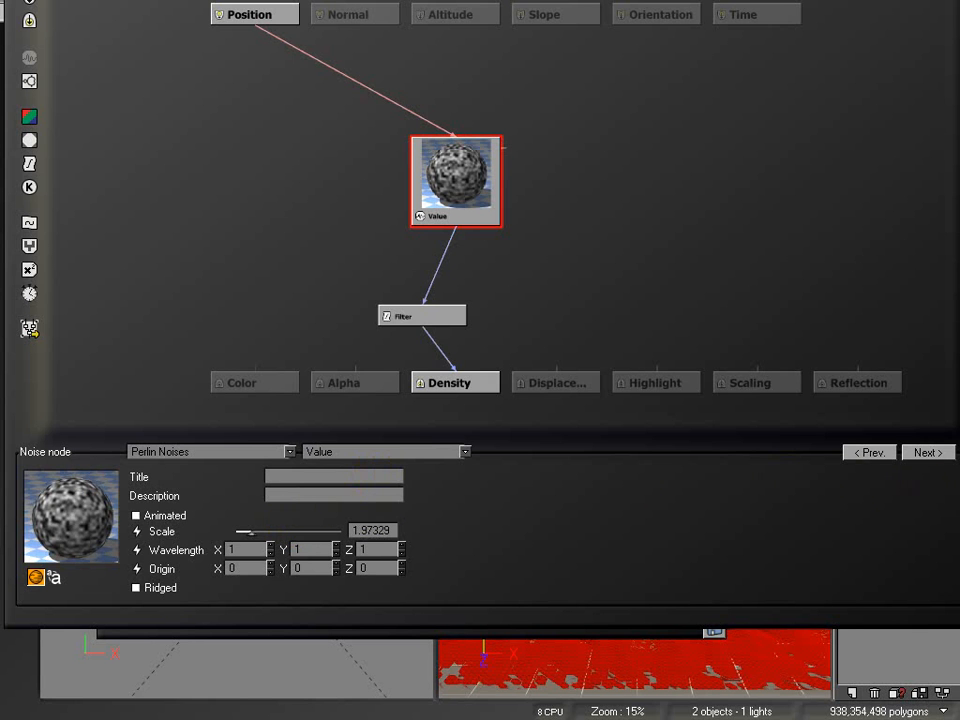
{"action": "key", "text": "Return"}
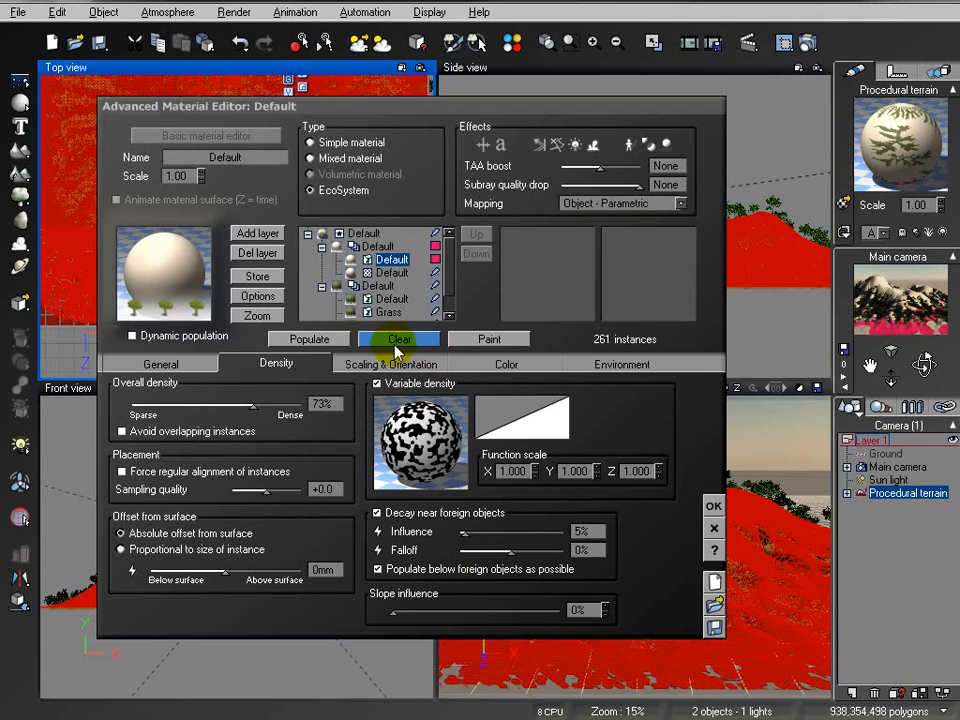
Set the low-density shrinking to 63% influence and 51% radius, remove the layer highlight and repopulate the alders
{"action": "left_click", "coordinate": [370, 365]}
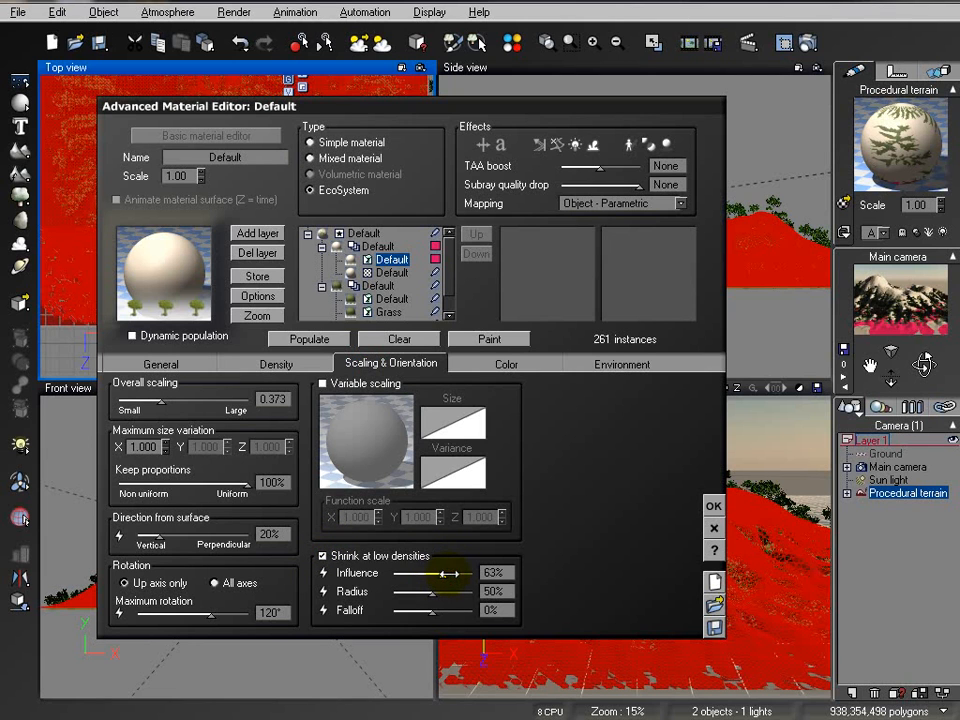
{"action": "left_click_drag", "start_coordinate": [437, 594], "coordinate": [428, 594]}
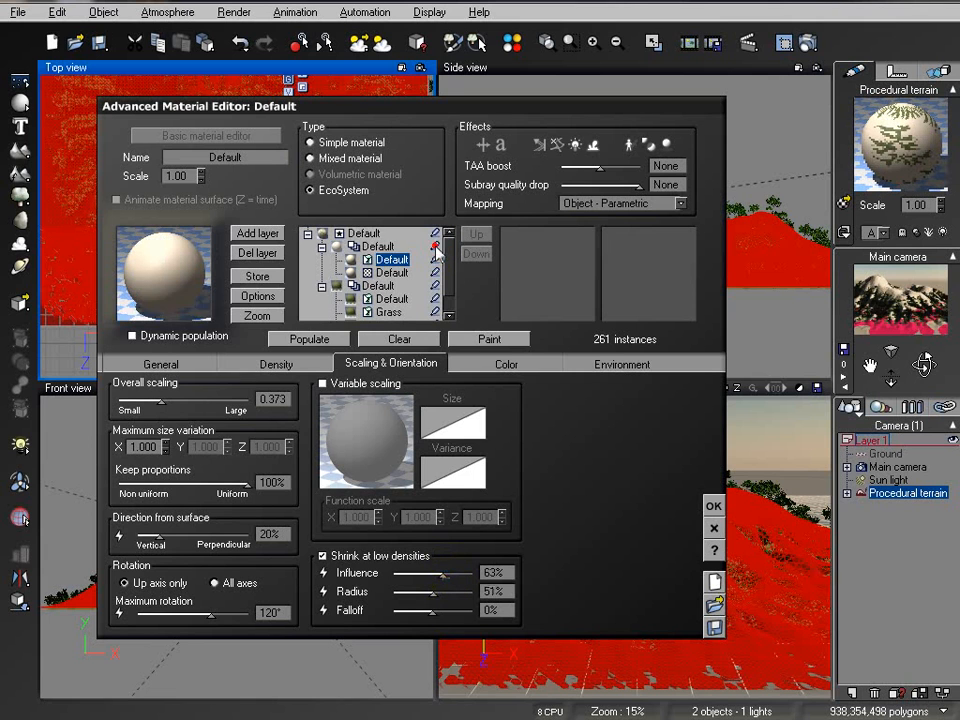
{"action": "left_click", "coordinate": [315, 338]}
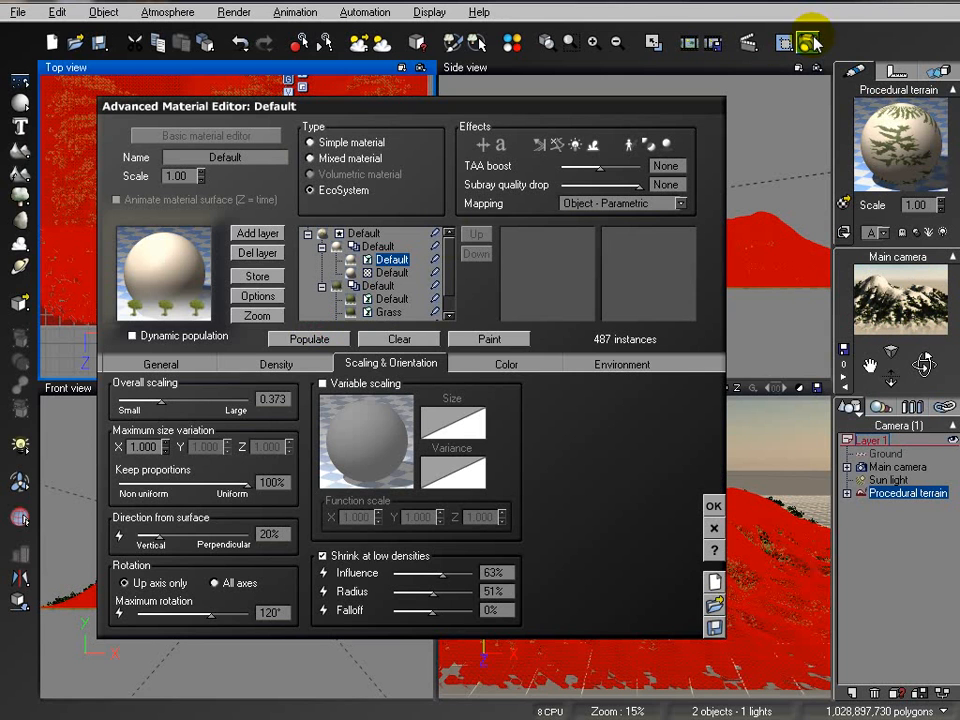
Set the alder layer's overall density to 73% and foreign-object decay influence to 1%, repopulate it and render a preview
{"action": "left_click", "coordinate": [276, 364]}
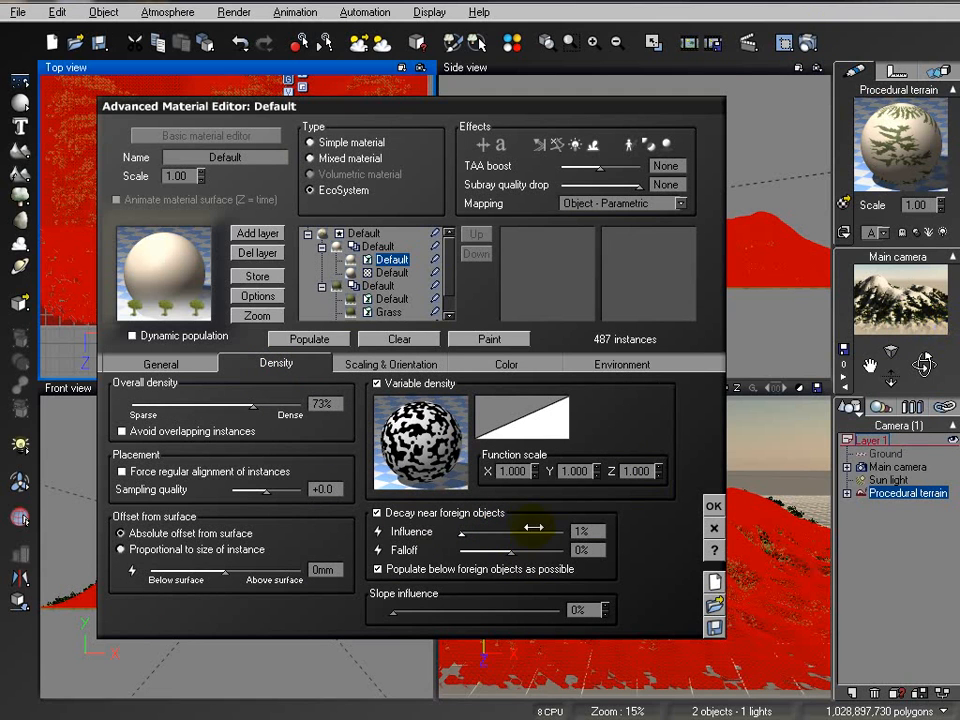
{"action": "left_click", "coordinate": [295, 340]}
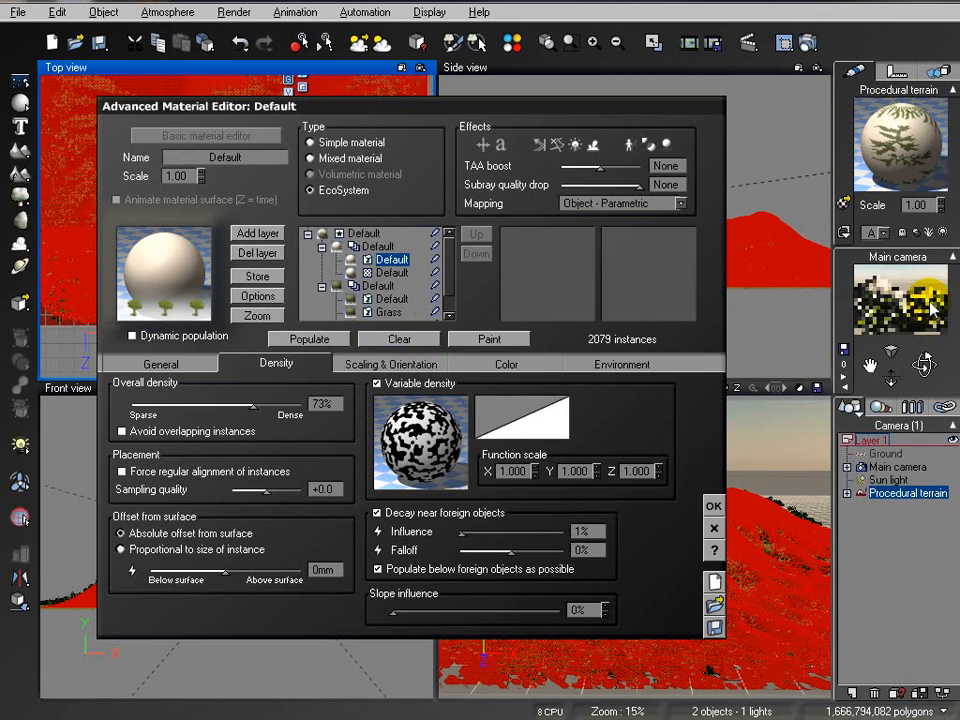
{"action": "left_click", "coordinate": [807, 42]}
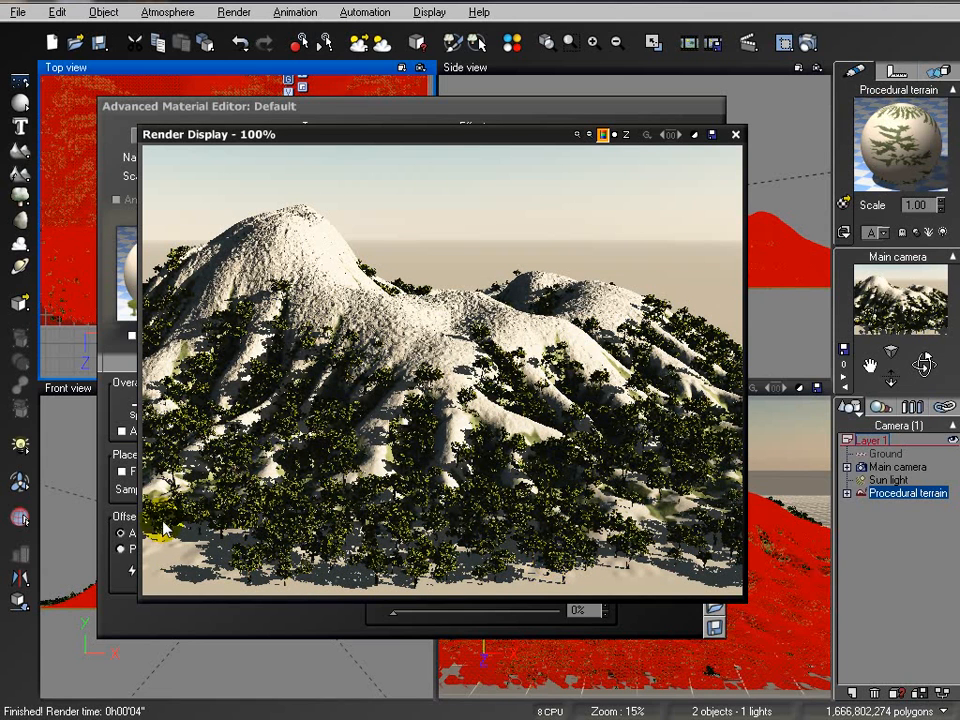
{"action": "left_click", "coordinate": [735, 134]}
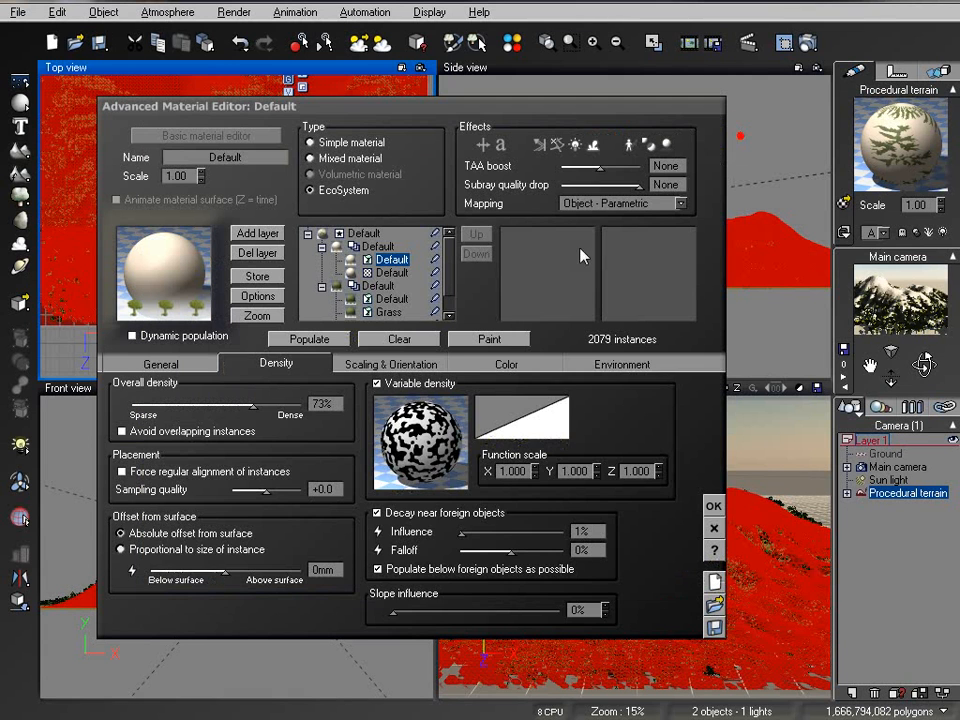
Set the alder layer's overall scaling to 0.266, repopulate it and render the scene for a check
{"action": "left_click", "coordinate": [377, 362]}
{"action": "left_click_drag", "start_coordinate": [211, 399], "coordinate": [207, 400]}
{"action": "left_click", "coordinate": [300, 338]}
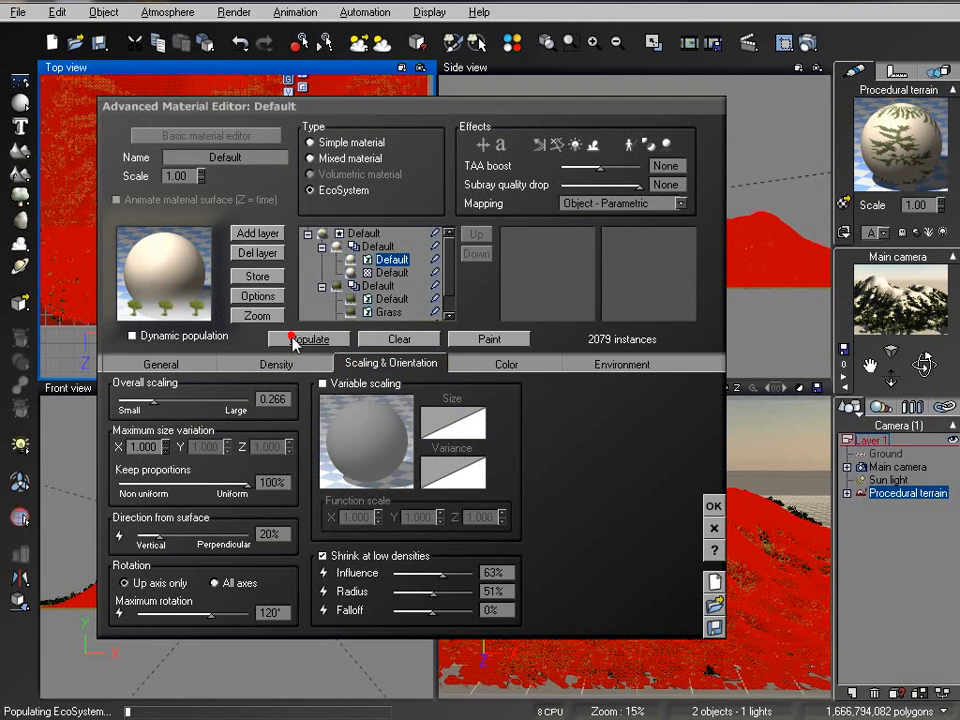
{"action": "left_click", "coordinate": [809, 40]}
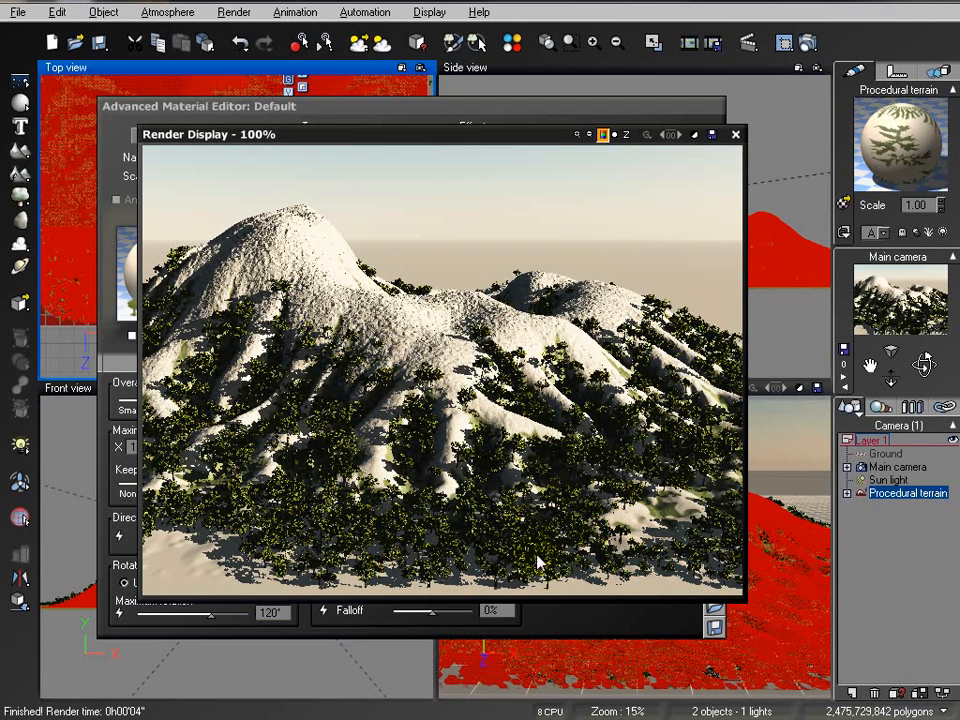
{"action": "left_click", "coordinate": [735, 134]}
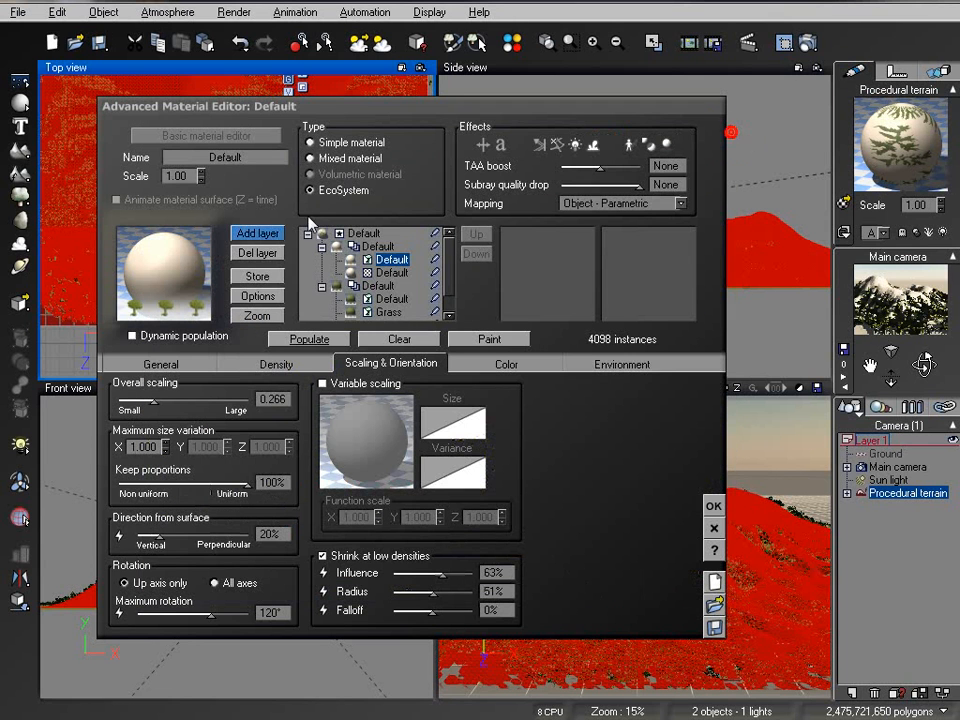
Add the Grass material from the Landscapes collection as a layer over the bare slopes' Default material, with a +70% alpha boost
{"action": "left_click", "coordinate": [396, 273]}
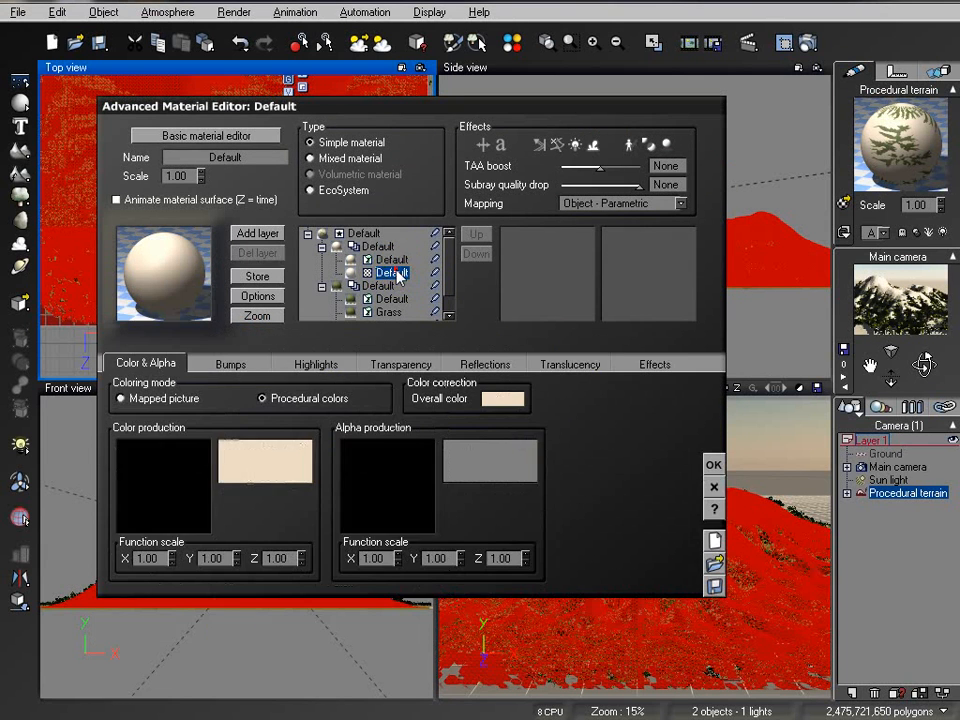
{"action": "left_click", "coordinate": [274, 234]}
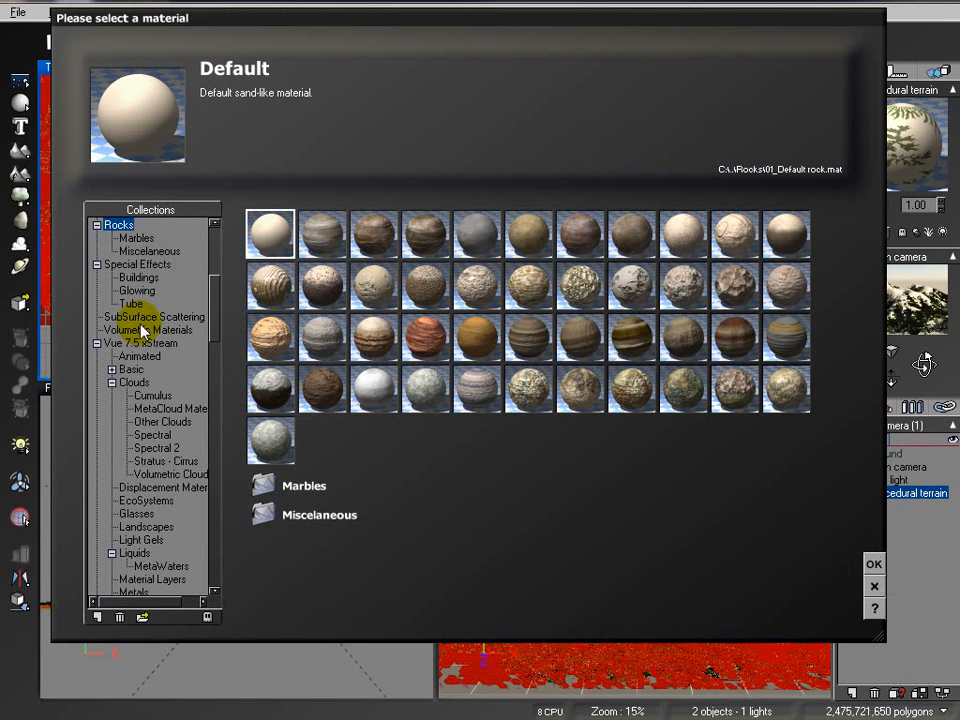
{"action": "left_click_drag", "start_coordinate": [217, 330], "coordinate": [214, 317]}
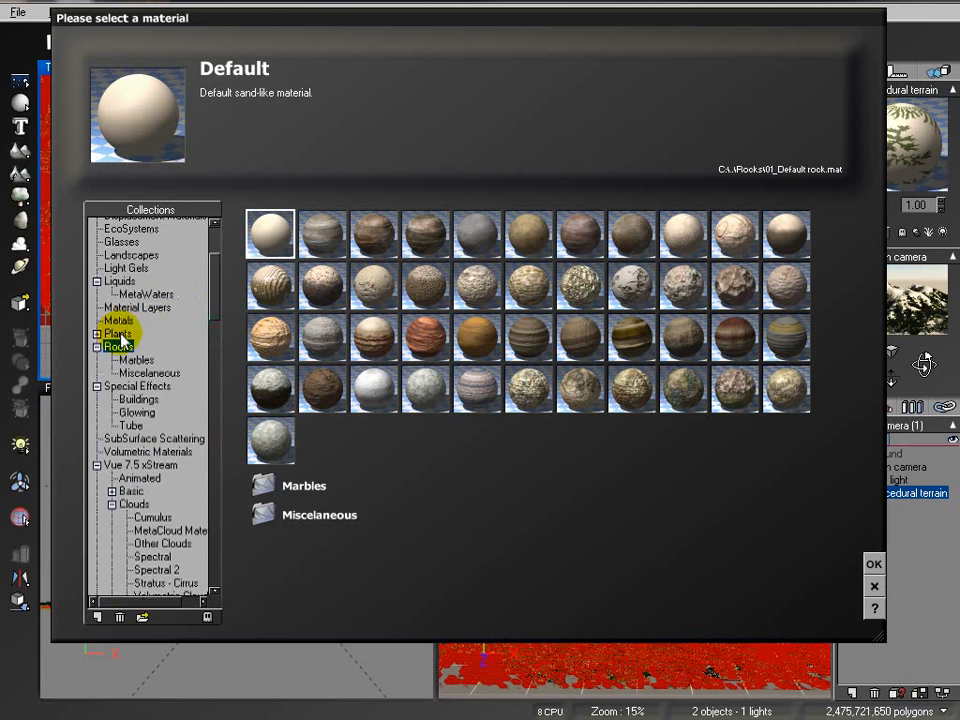
{"action": "left_click", "coordinate": [130, 255]}
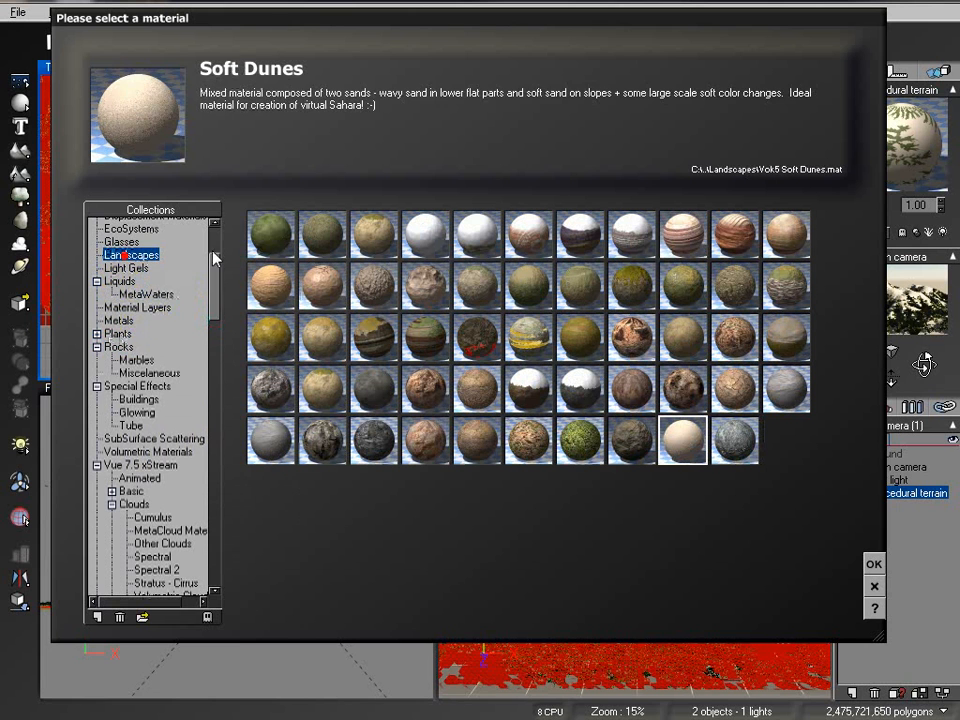
{"action": "left_click", "coordinate": [262, 232]}
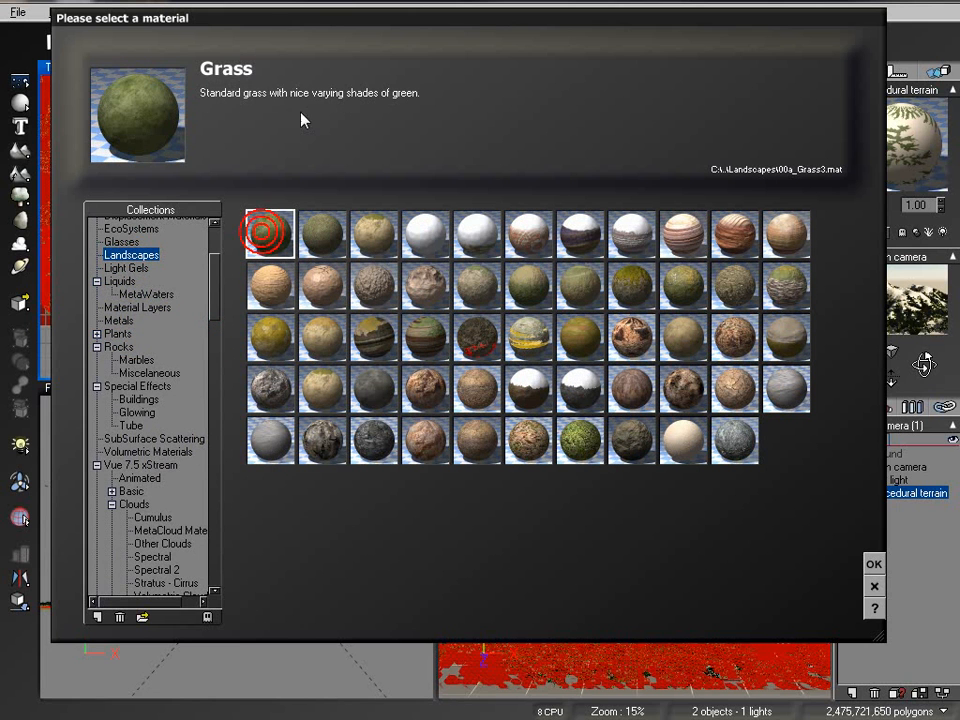
{"action": "left_click", "coordinate": [874, 563]}
{"action": "left_click_drag", "start_coordinate": [213, 339], "coordinate": [275, 338]}
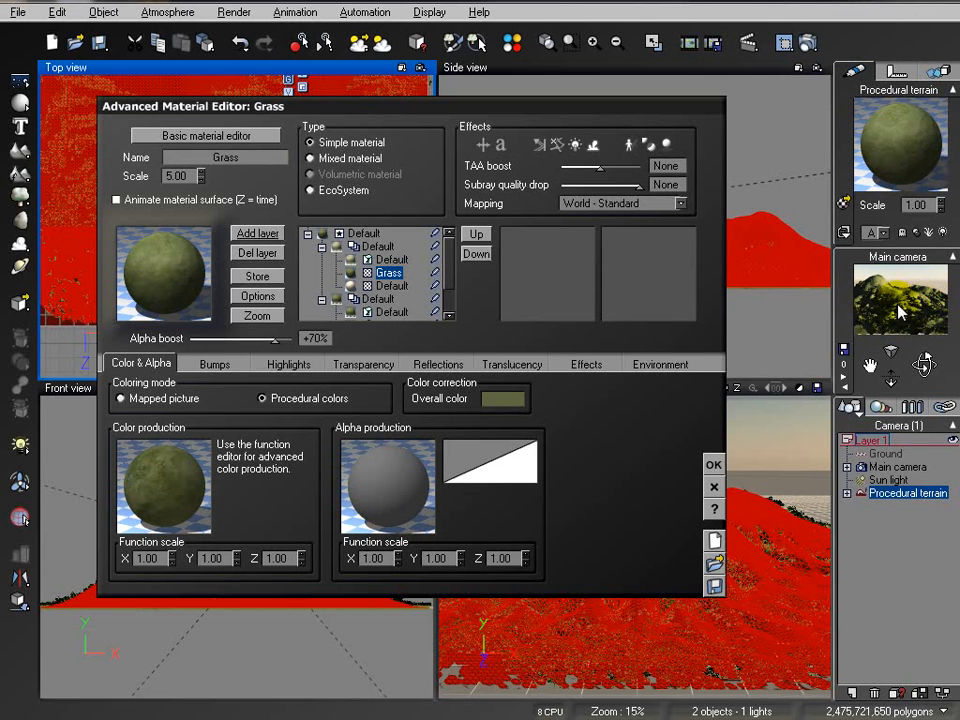
Limit the Grass layer to altitudes from -1.00 to -0.75 with 29% top fuzziness and render a preview
{"action": "left_click", "coordinate": [660, 365]}
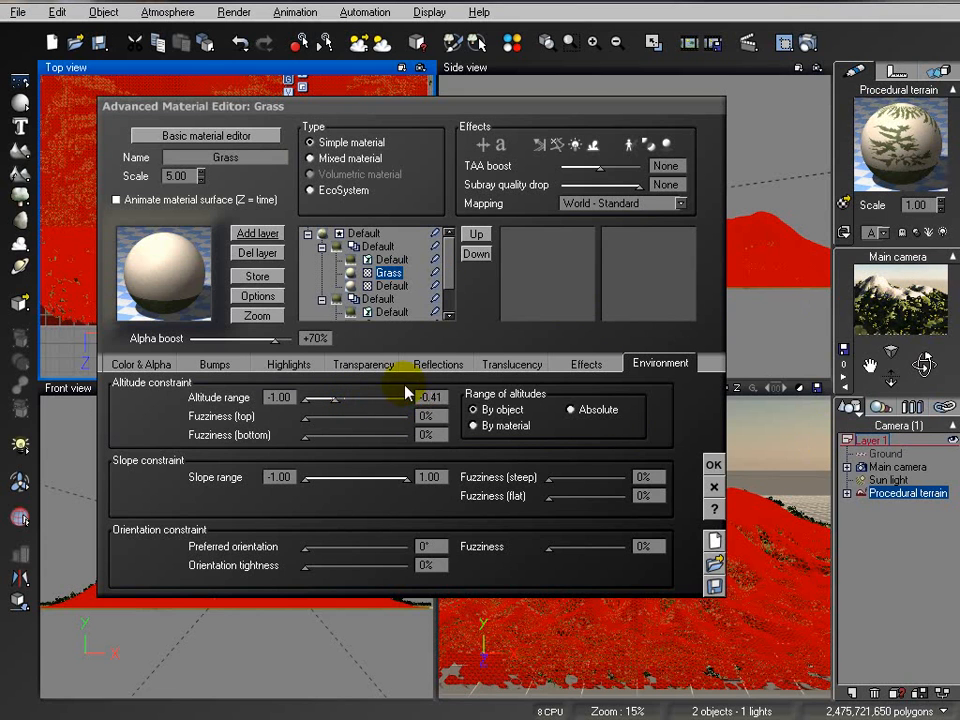
{"action": "left_click_drag", "start_coordinate": [342, 397], "coordinate": [336, 398]}
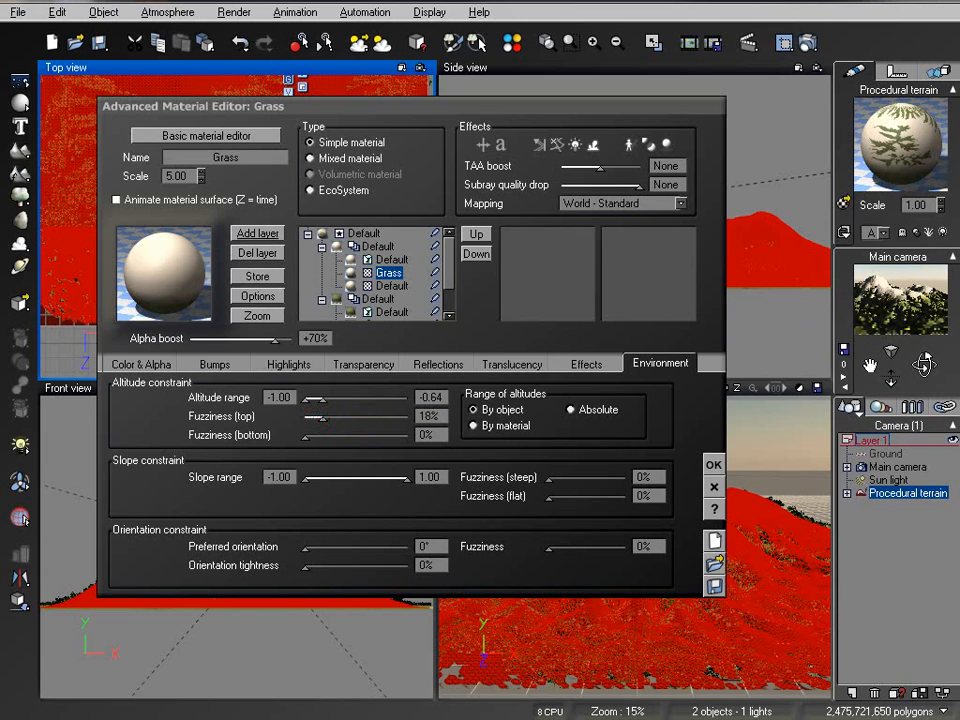
{"action": "mouse_move", "coordinate": [324, 412]}
{"action": "left_mouse_down"}
{"action": "mouse_move", "coordinate": [336, 409]}
{"action": "mouse_move", "coordinate": [331, 395]}
{"action": "left_mouse_up"}
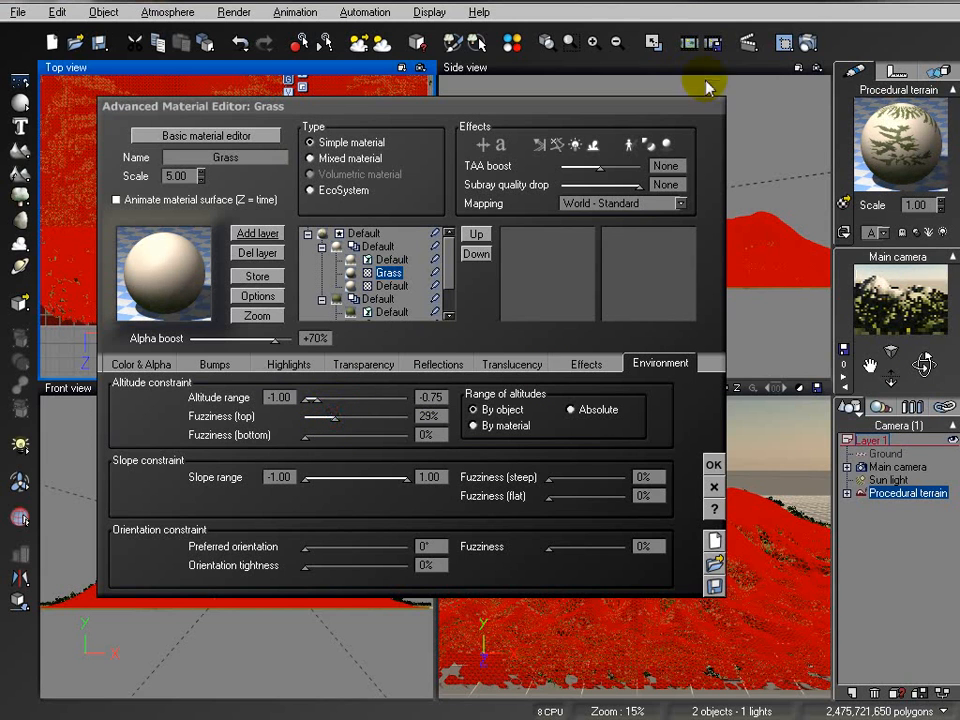
{"action": "left_click", "coordinate": [810, 42]}
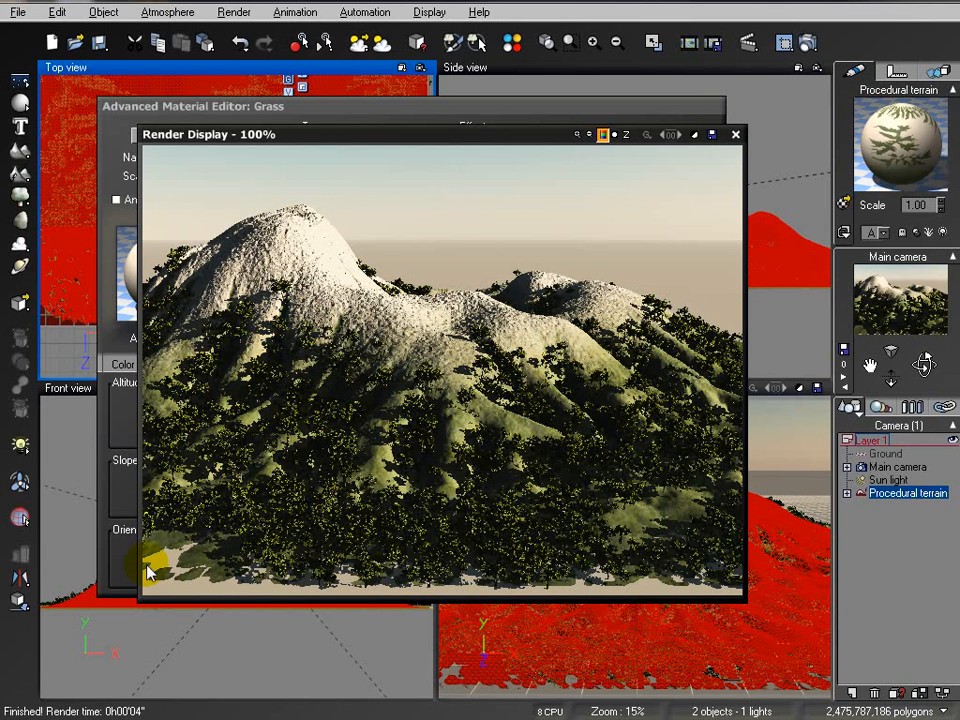
{"action": "left_click", "coordinate": [737, 135]}
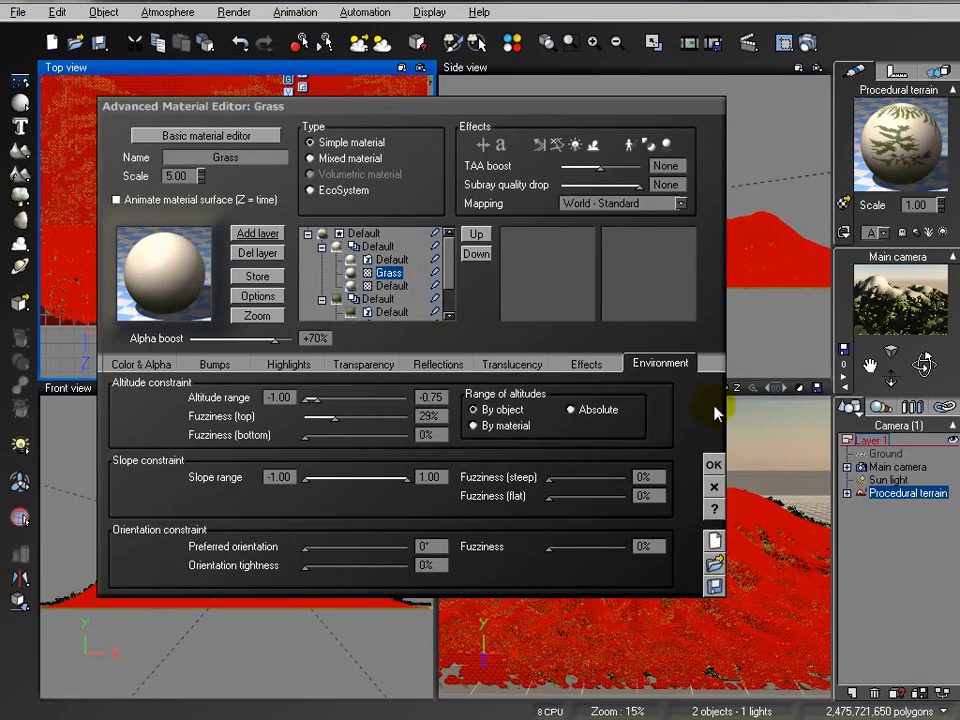
Accept the terrain material, assign the Grass landscape material to the ground plane and render the scene
{"action": "left_click", "coordinate": [715, 463]}
{"action": "left_click", "coordinate": [886, 454]}
{"action": "left_click", "coordinate": [844, 204]}
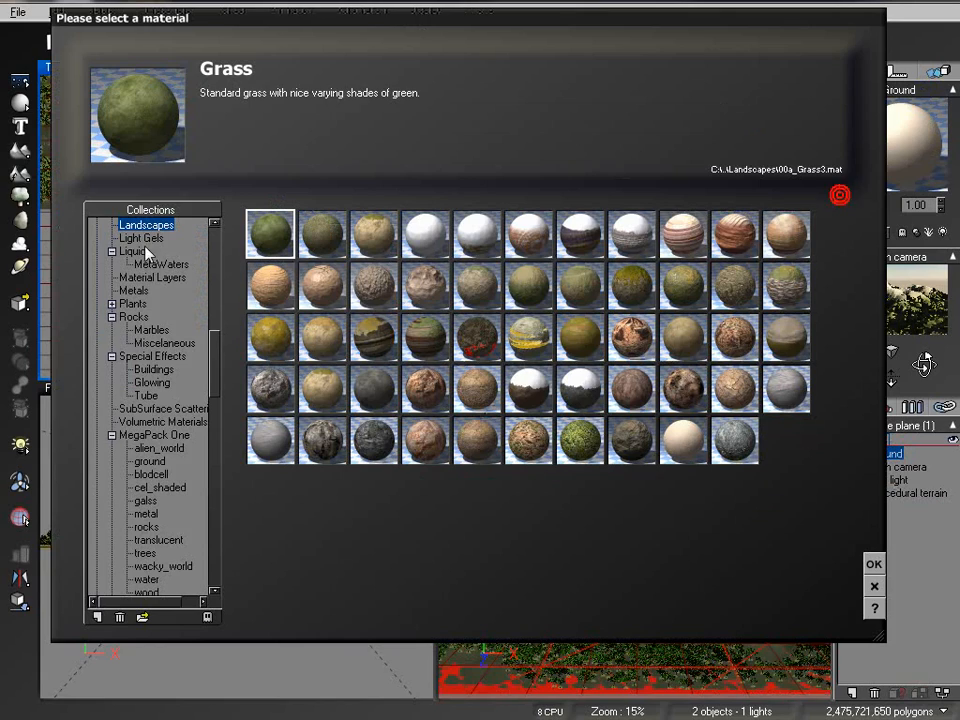
{"action": "left_click", "coordinate": [873, 564]}
{"action": "left_click", "coordinate": [807, 42]}
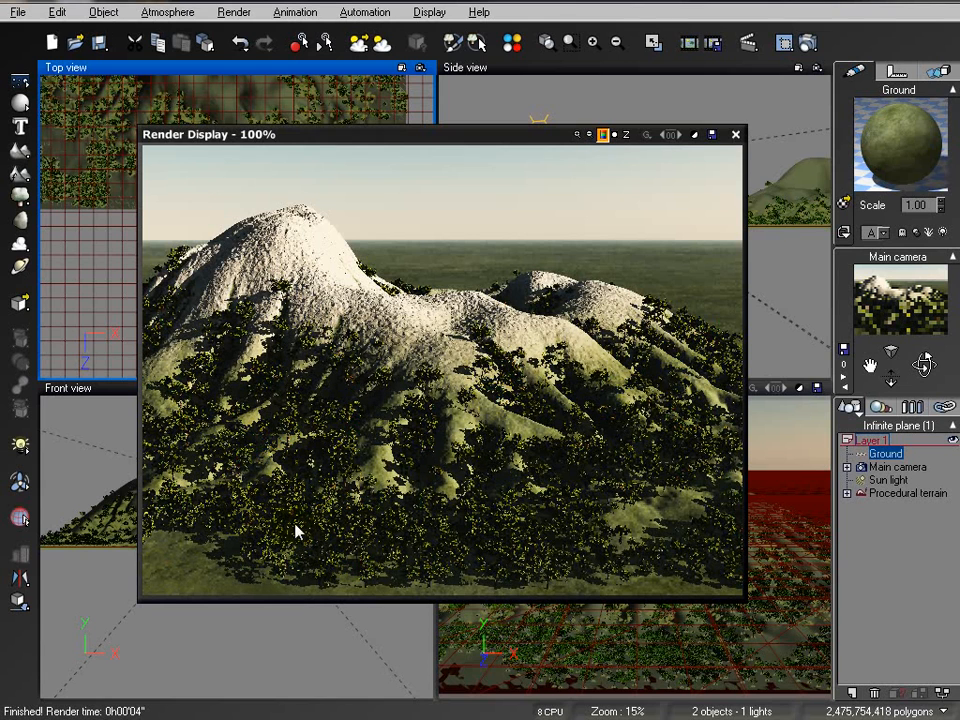
{"action": "left_click", "coordinate": [736, 136]}
Reopen the procedural terrain's material and change the Grass layer above the bare slopes' Default material to an EcoSystem
{"action": "left_click", "coordinate": [897, 493]}
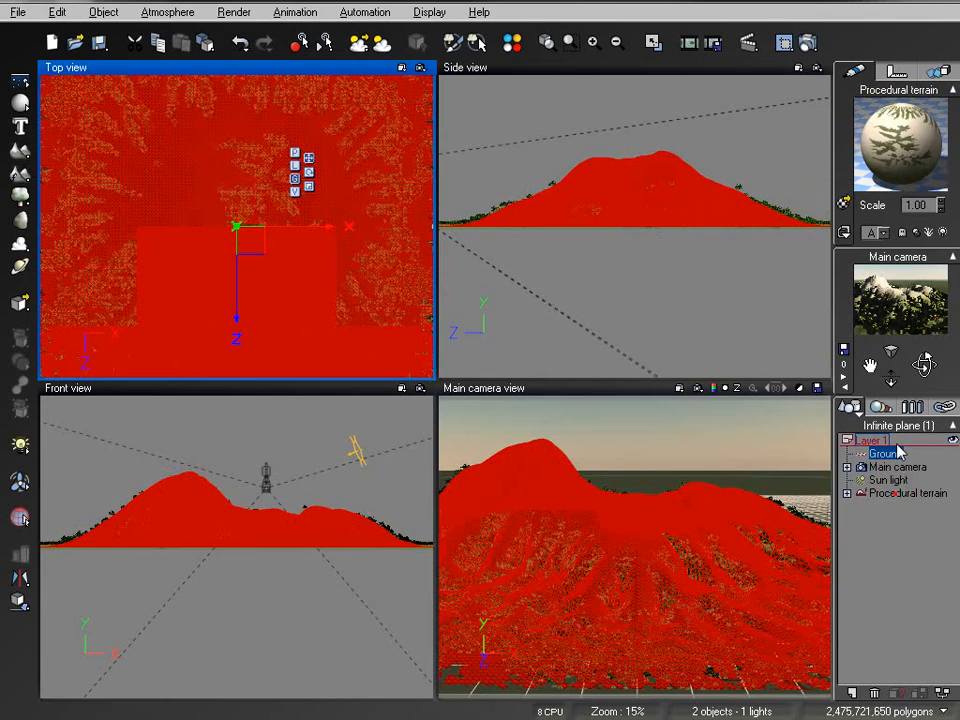
{"action": "double_click", "coordinate": [882, 493]}
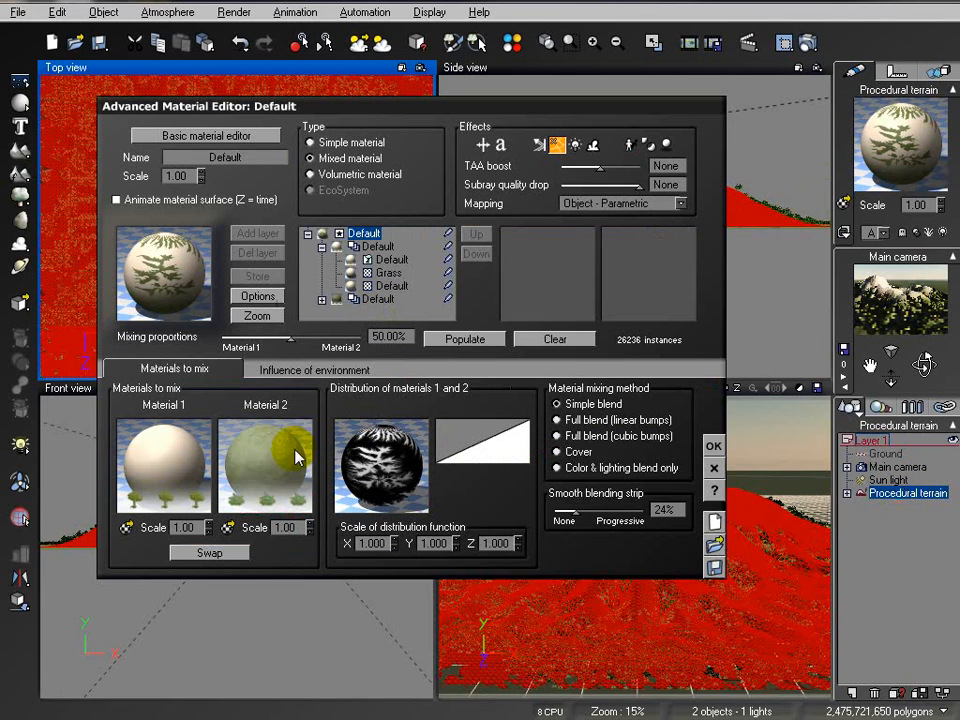
{"action": "left_click", "coordinate": [390, 262]}
{"action": "left_click", "coordinate": [321, 299]}
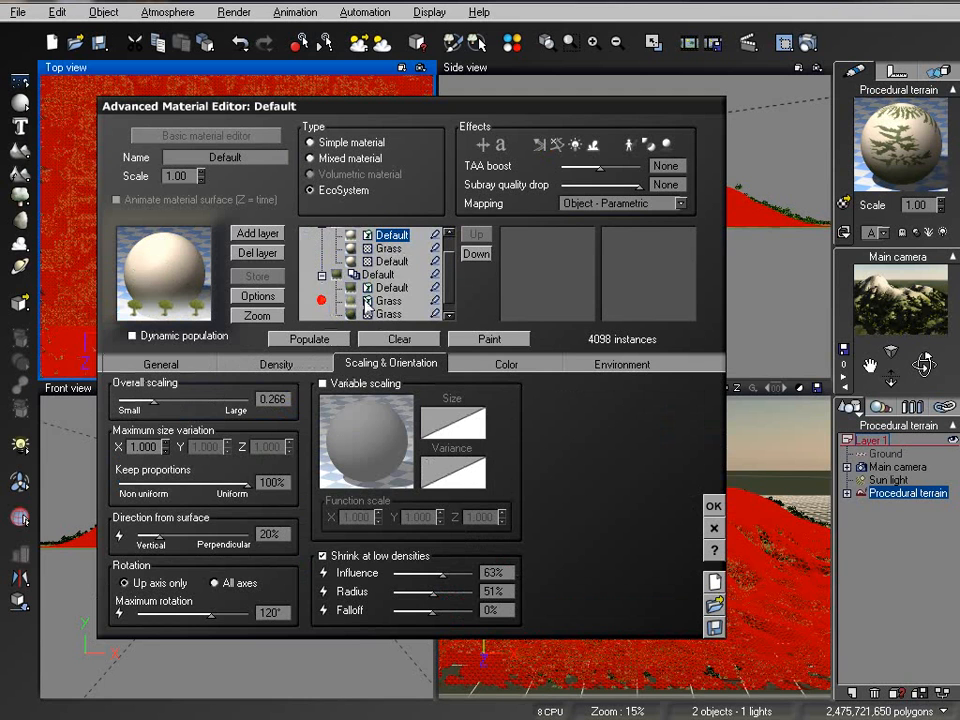
{"action": "left_click", "coordinate": [449, 268]}
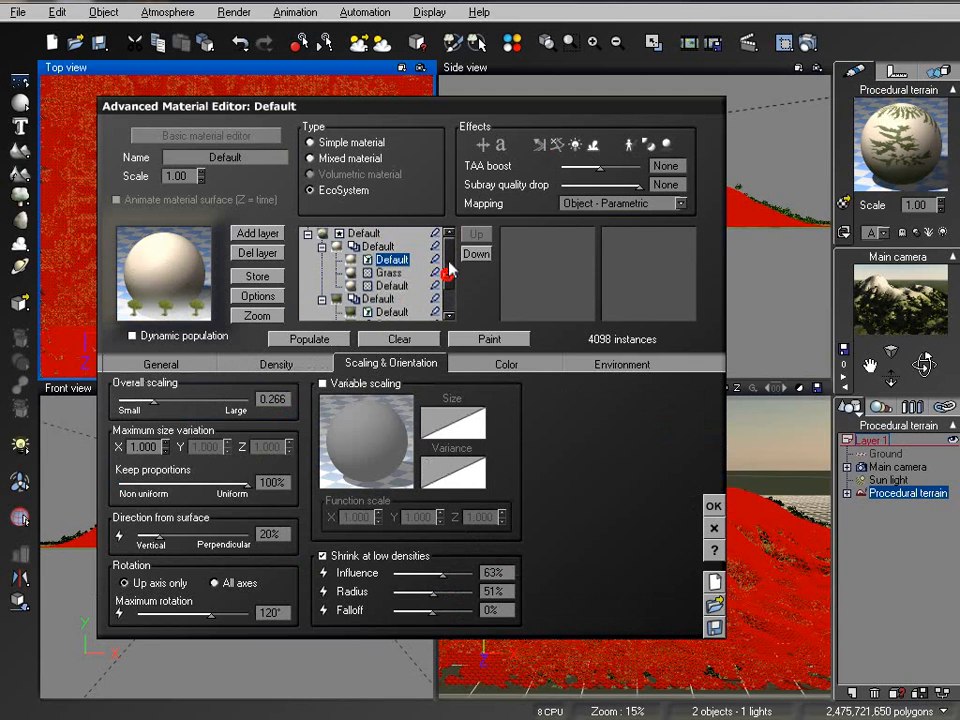
{"action": "left_click", "coordinate": [388, 271]}
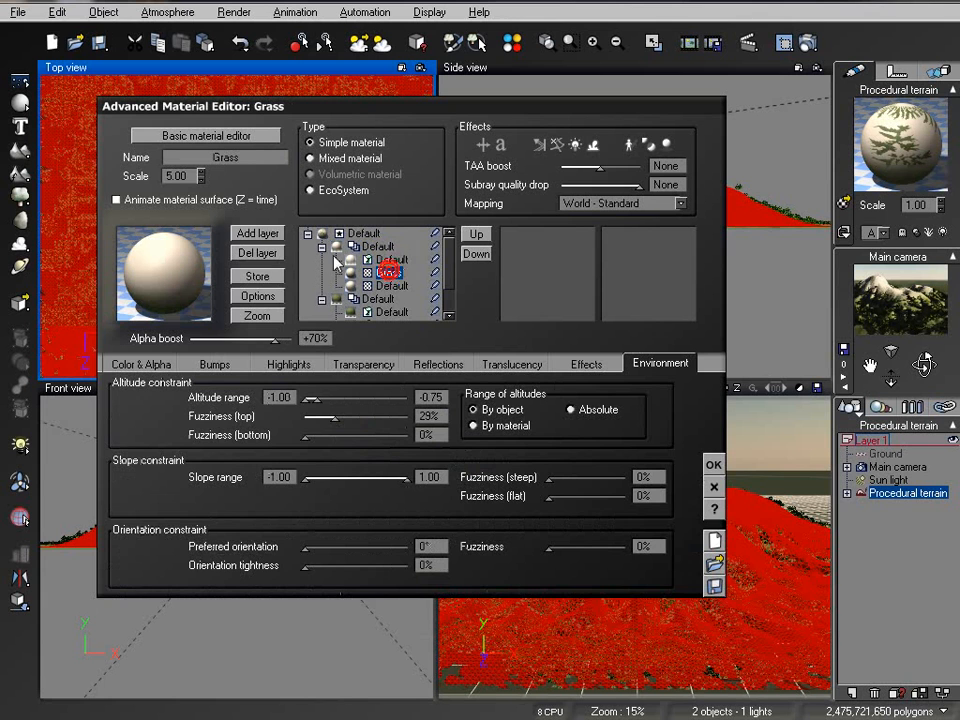
{"action": "left_click", "coordinate": [340, 192]}
Highlight the Grass EcoSystem layer's coverage and raise its upper altitude limit to -0.52
{"action": "left_click", "coordinate": [636, 368]}
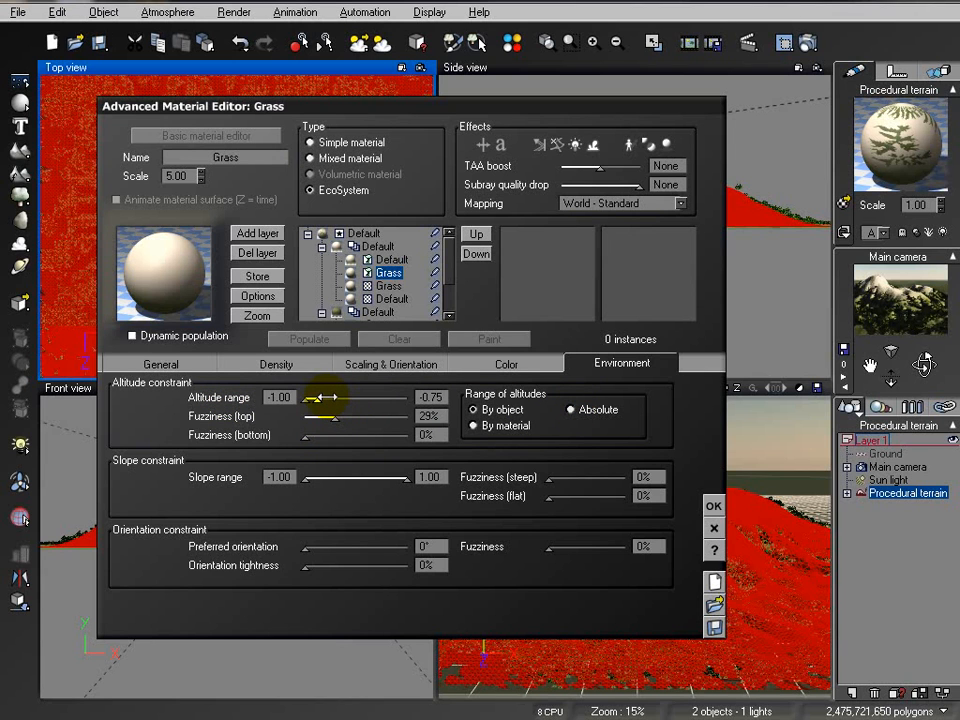
{"action": "left_click", "coordinate": [435, 272]}
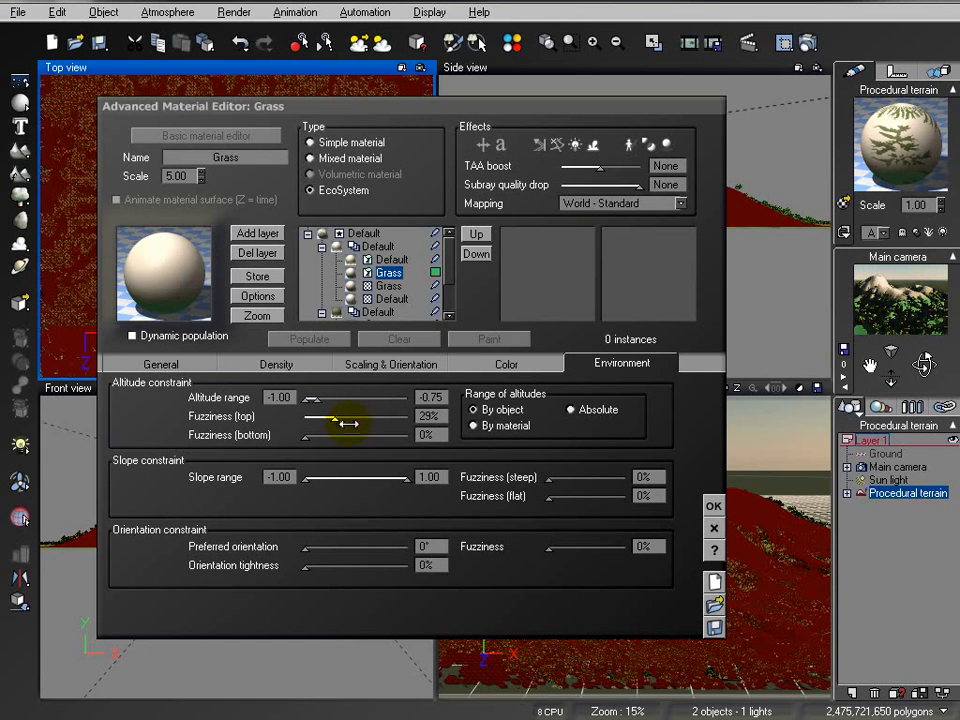
{"action": "left_click", "coordinate": [330, 400]}
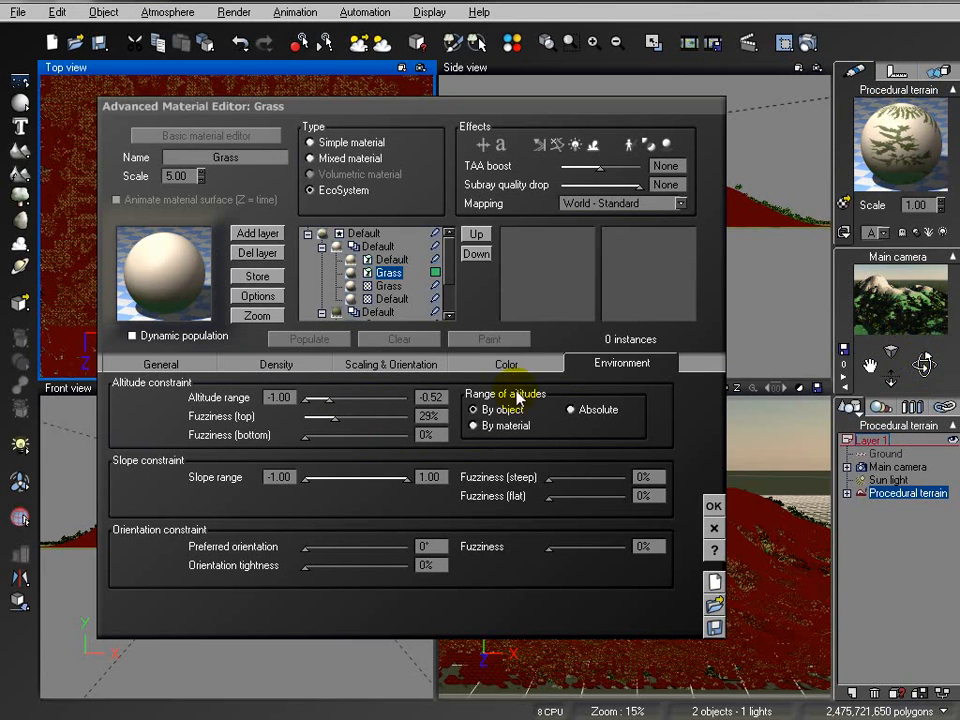
Add the Alder - Autumn plant species to the Grass layer's EcoSystem population
{"action": "left_click", "coordinate": [179, 363]}
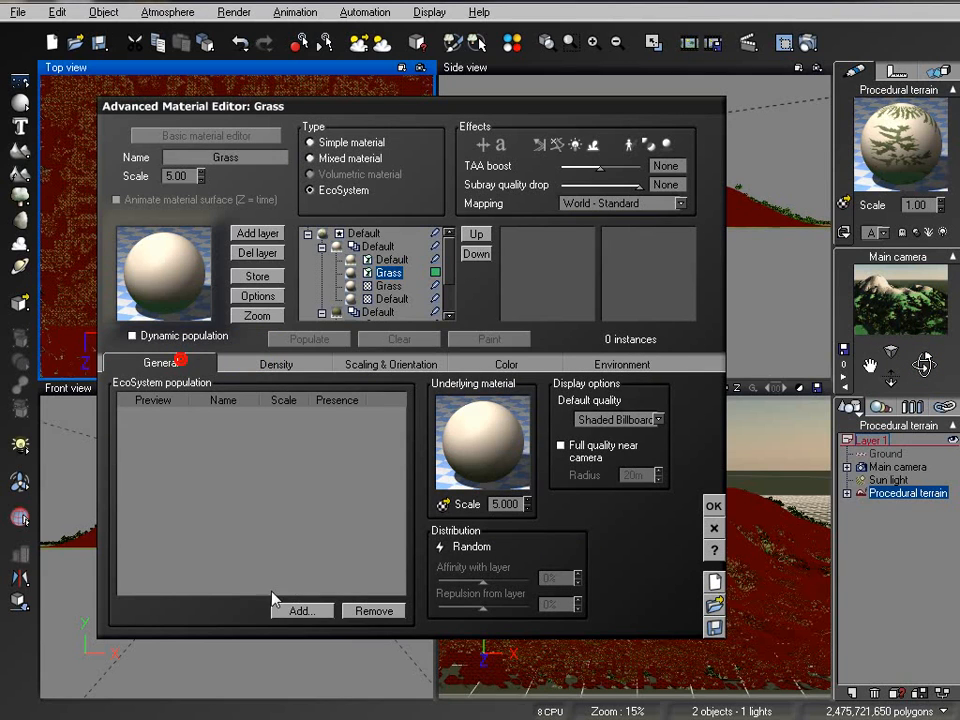
{"action": "left_click", "coordinate": [299, 612]}
{"action": "left_click", "coordinate": [332, 696]}
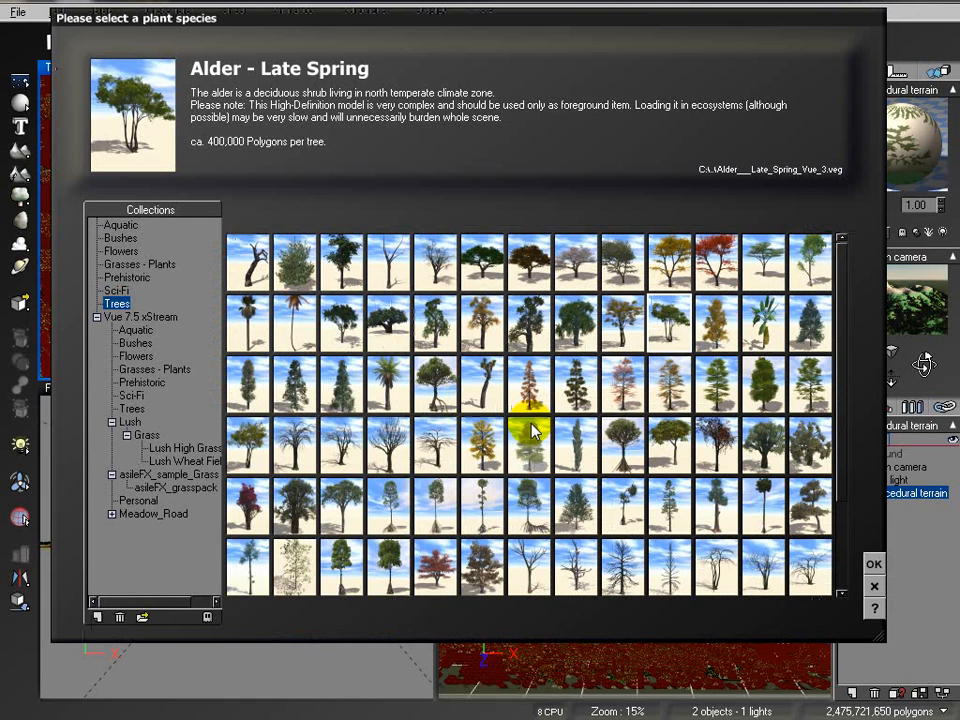
{"action": "left_click", "coordinate": [645, 342]}
{"action": "left_click", "coordinate": [873, 563]}
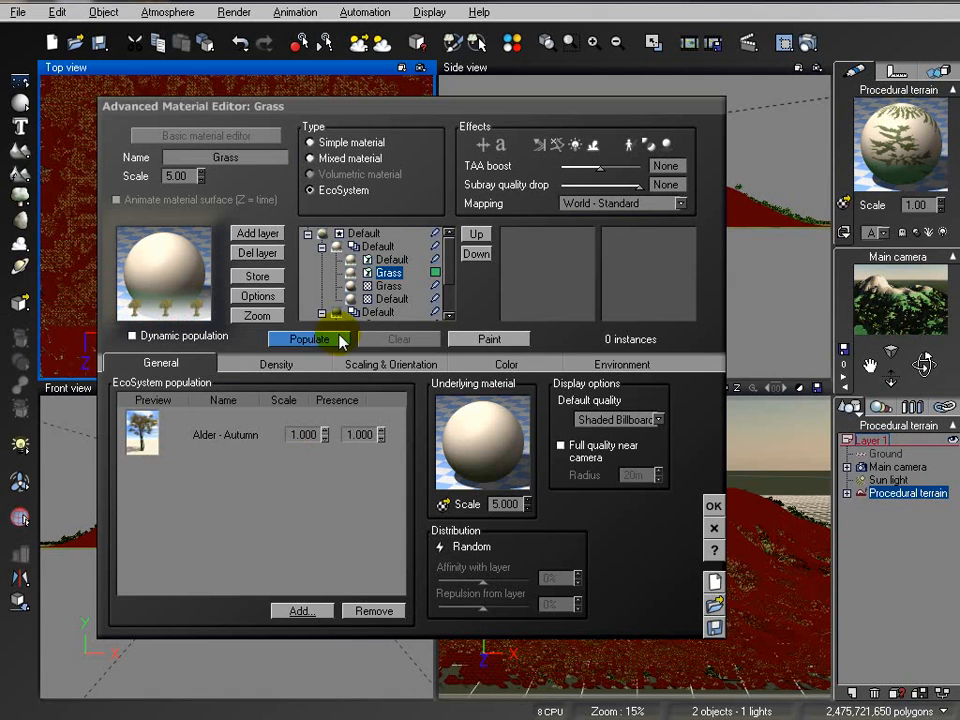
Set the autumn alders' overall scaling to 0.243 and overall density to 75%, populate the layer and render the scene
{"action": "left_click", "coordinate": [380, 364]}
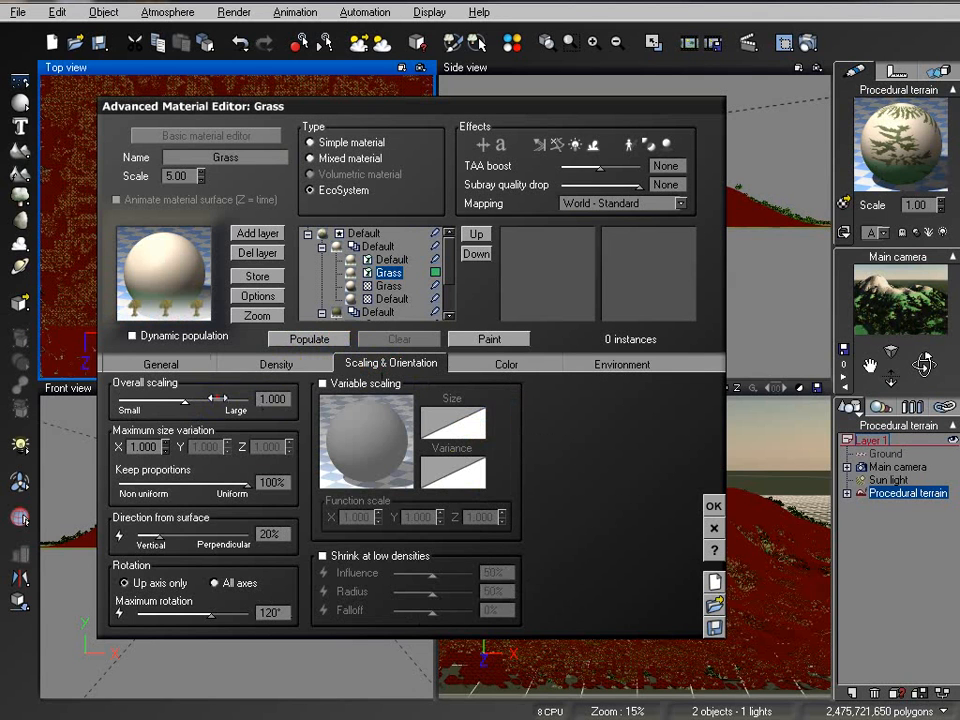
{"action": "left_click", "coordinate": [333, 339]}
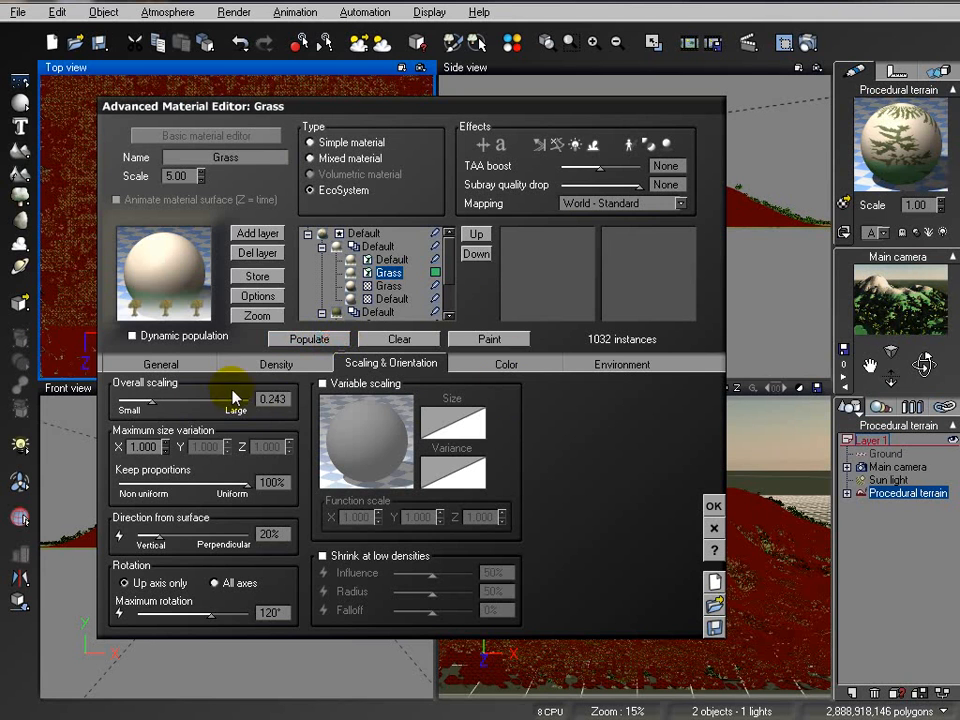
{"action": "left_click", "coordinate": [272, 364]}
{"action": "left_click_drag", "start_coordinate": [213, 406], "coordinate": [258, 406]}
{"action": "left_click", "coordinate": [305, 341]}
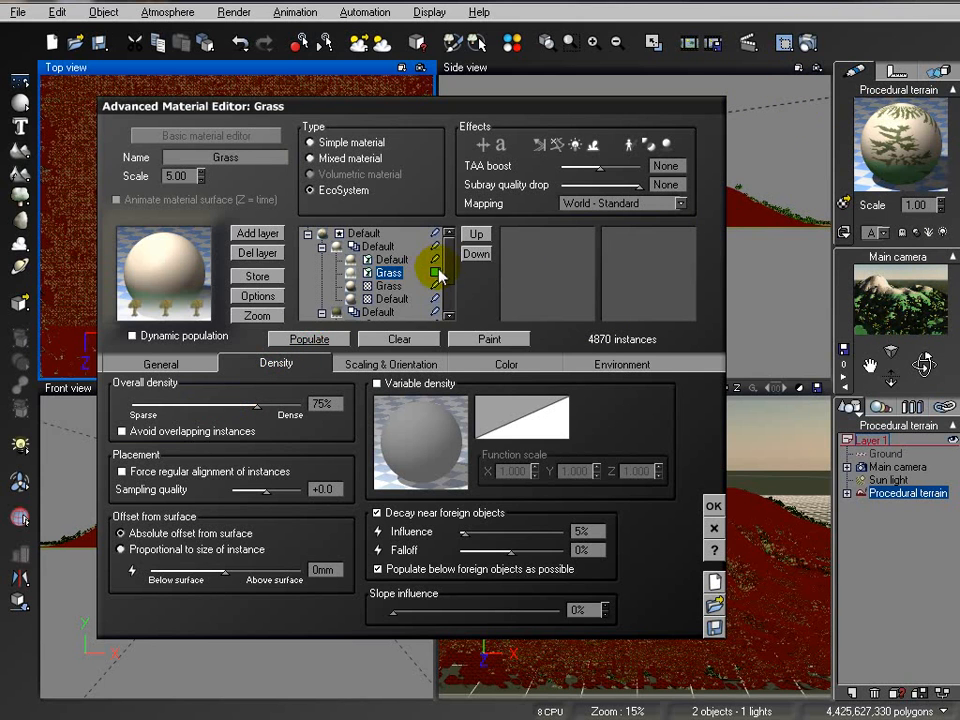
{"action": "left_click", "coordinate": [808, 42]}
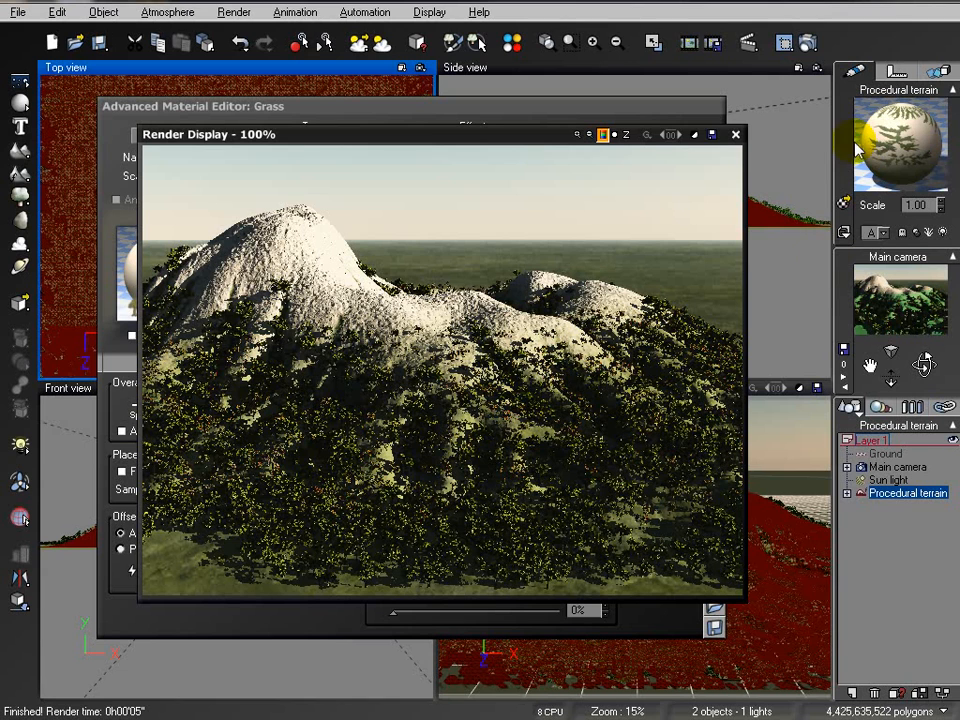
Set the autumn alder layer's altitude range to -0.36 through -0.07 and highlight its coverage in orange-red
{"action": "left_click", "coordinate": [736, 135]}
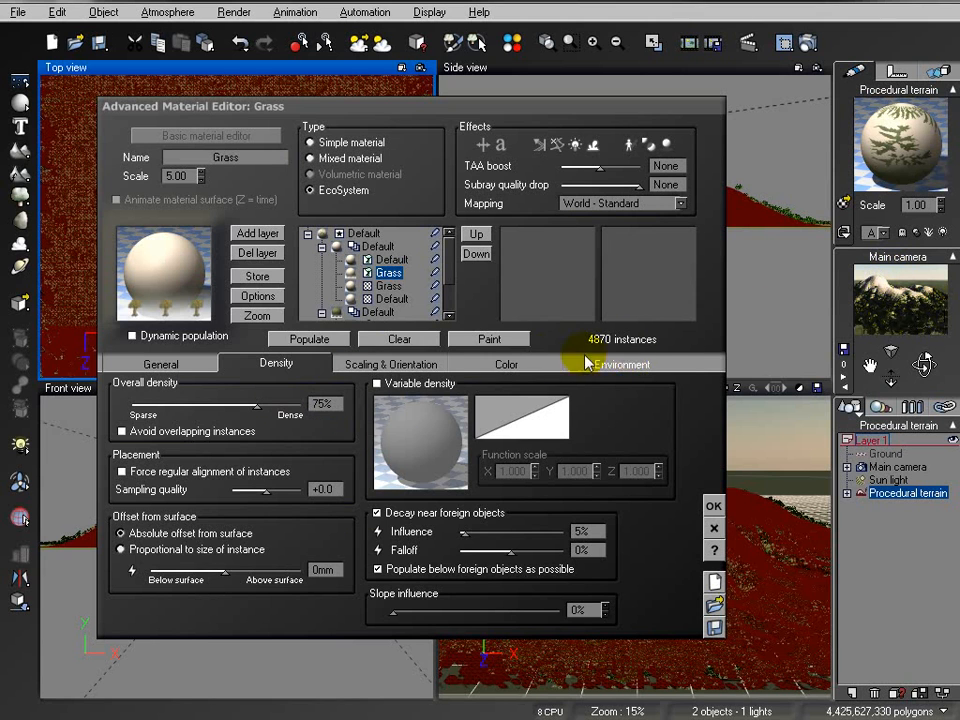
{"action": "left_click", "coordinate": [630, 364]}
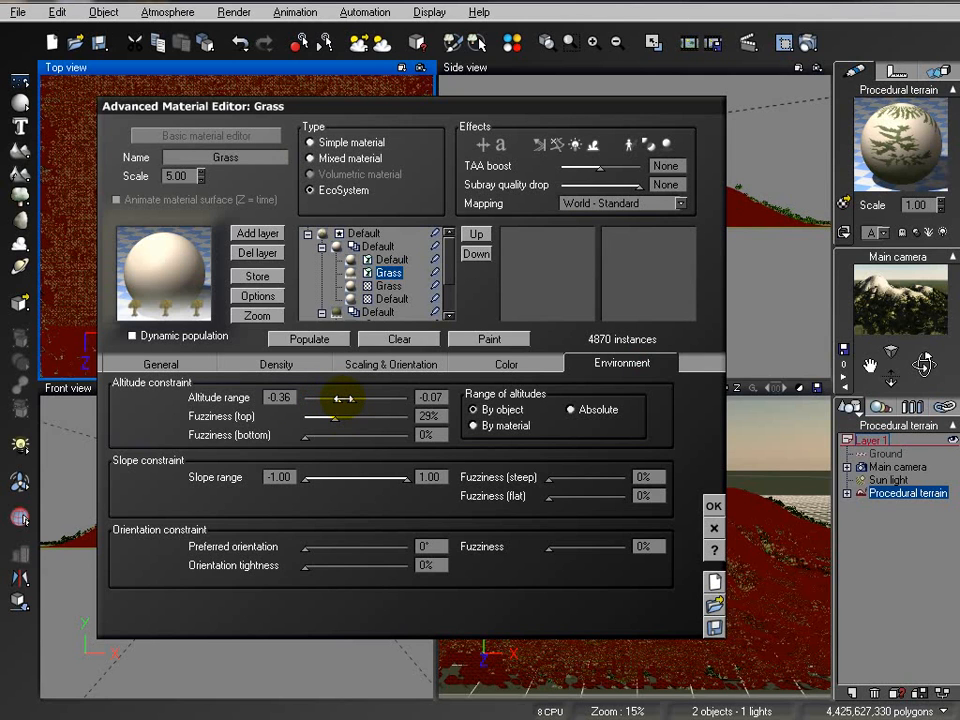
{"action": "left_click", "coordinate": [434, 273]}
{"action": "right_click", "coordinate": [434, 274]}
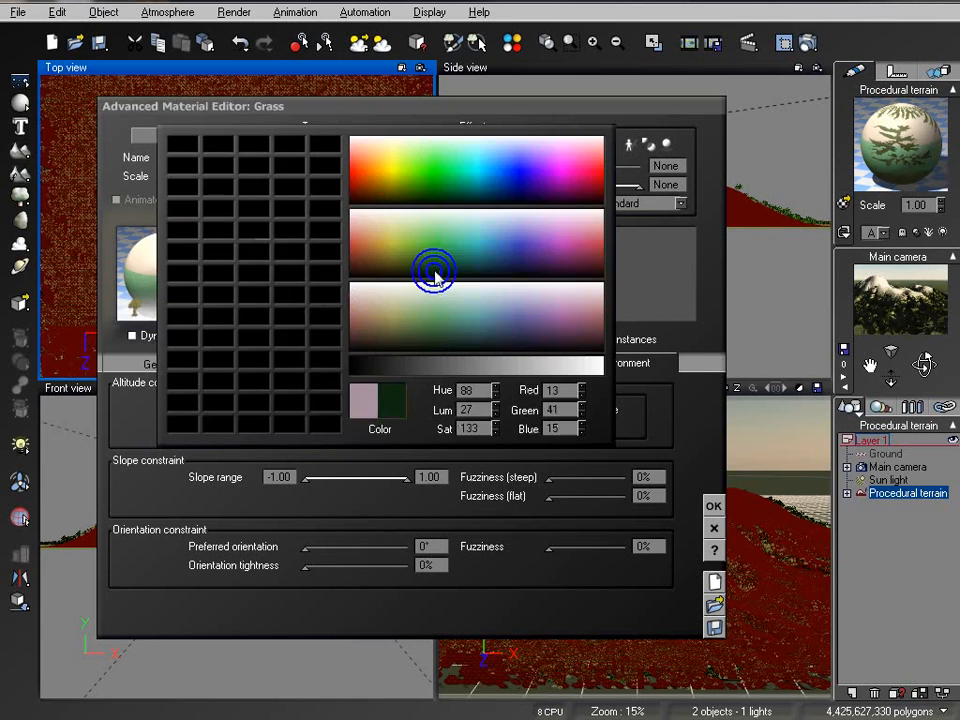
{"action": "right_click", "coordinate": [434, 274]}
{"action": "right_click_drag", "start_coordinate": [434, 274], "coordinate": [357, 171]}
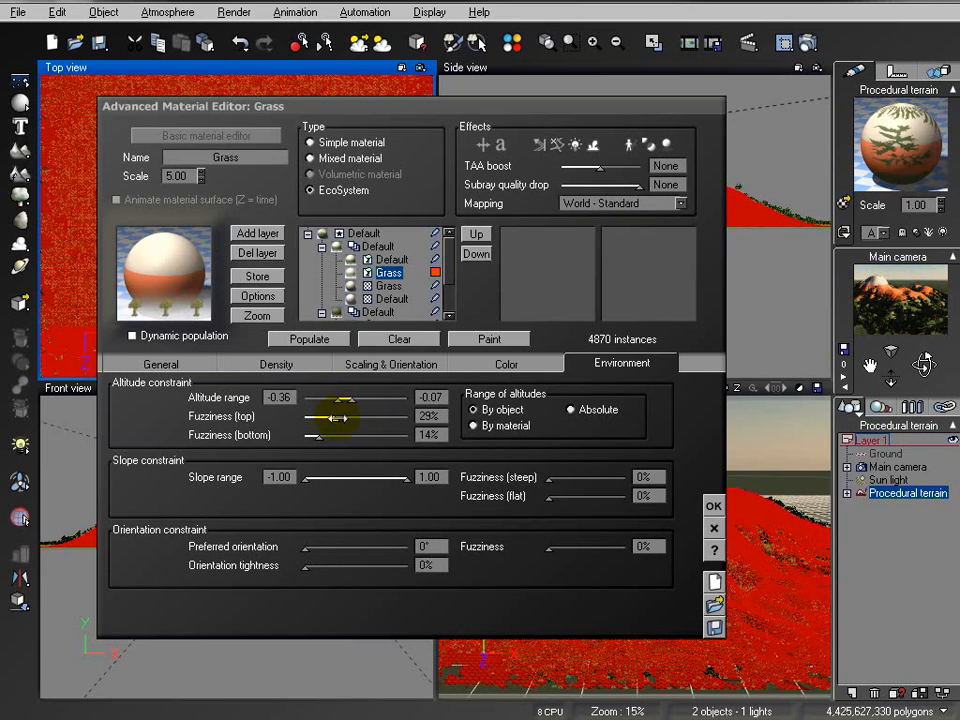
Set the autumn alders' altitude fuzziness to 19% at the top and 21% at the bottom, remove the highlight and repopulate
{"action": "left_click_drag", "start_coordinate": [337, 417], "coordinate": [336, 418]}
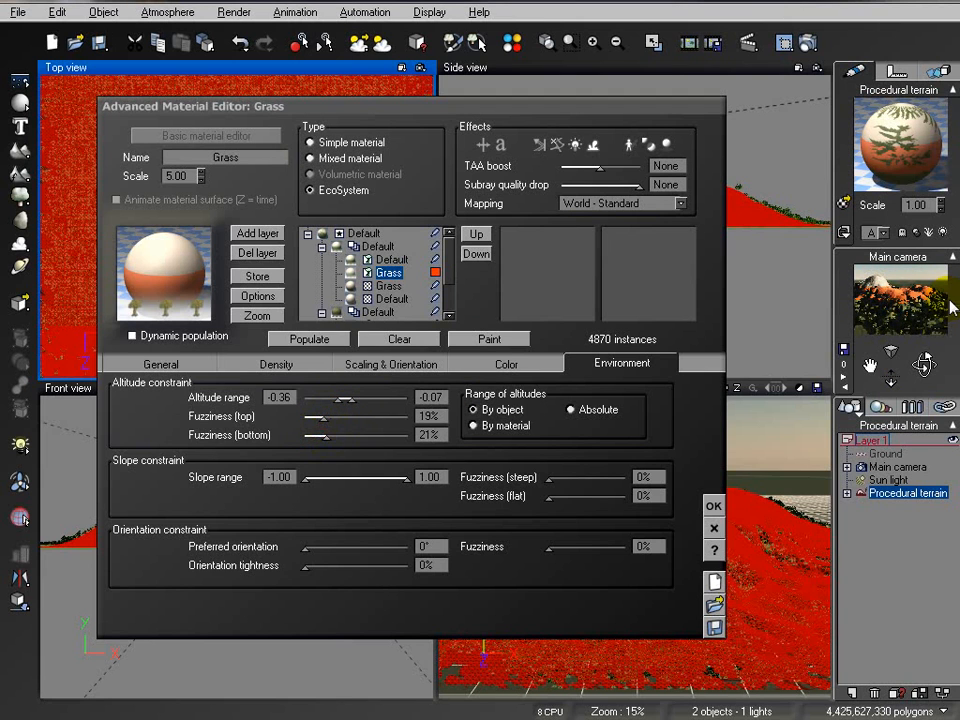
{"action": "left_click", "coordinate": [435, 271]}
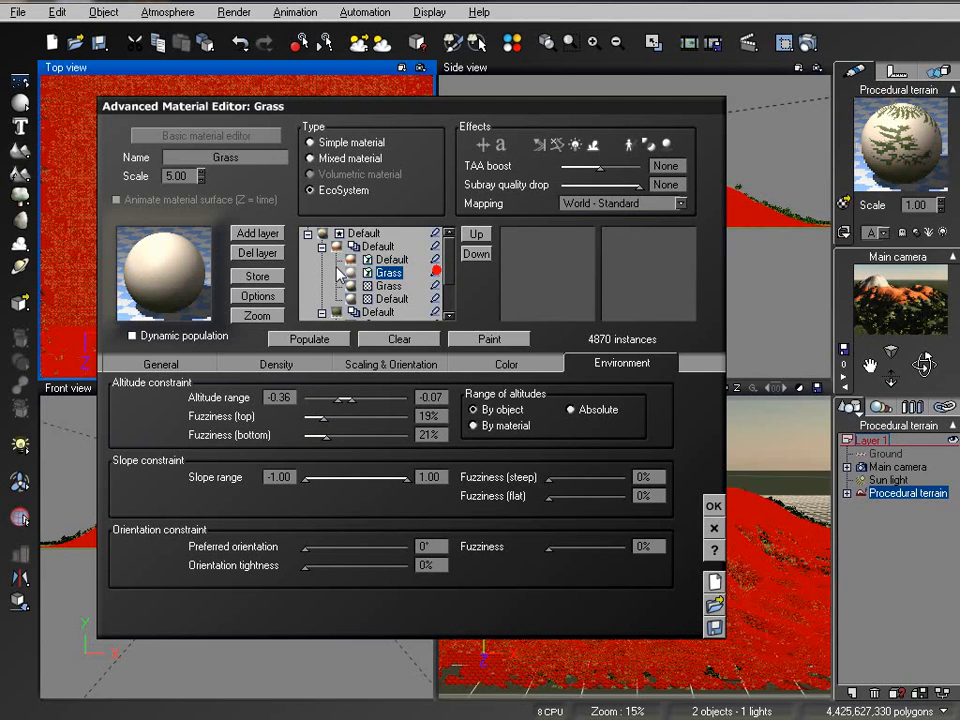
{"action": "left_click", "coordinate": [310, 338]}
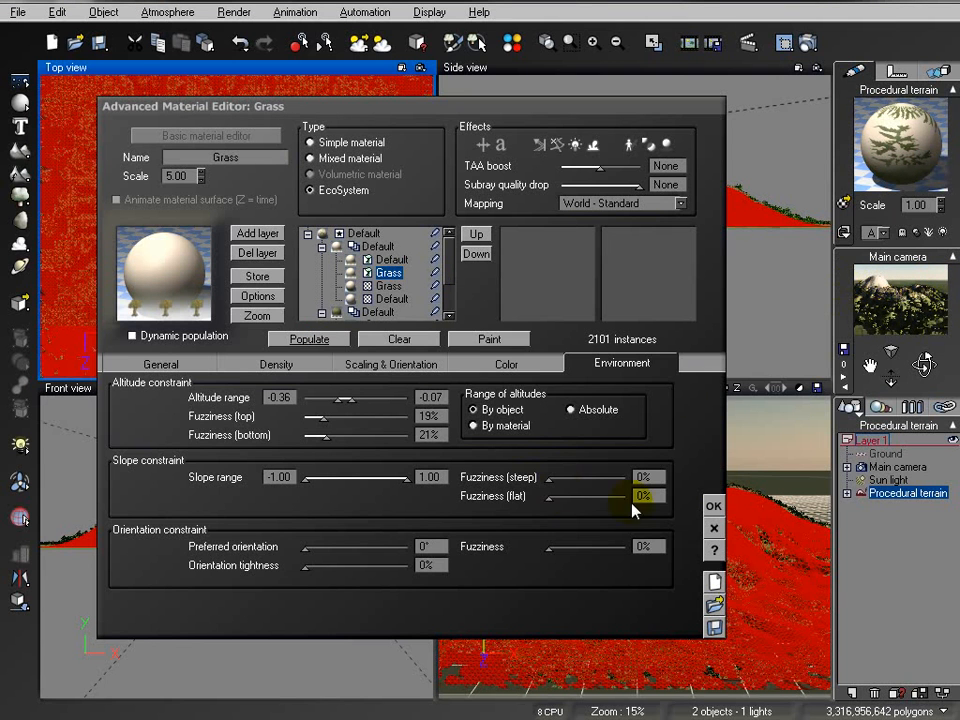
Replace the bare slopes' Default material with Mossy rock 2 from the Rocks collection
{"action": "left_click", "coordinate": [391, 298]}
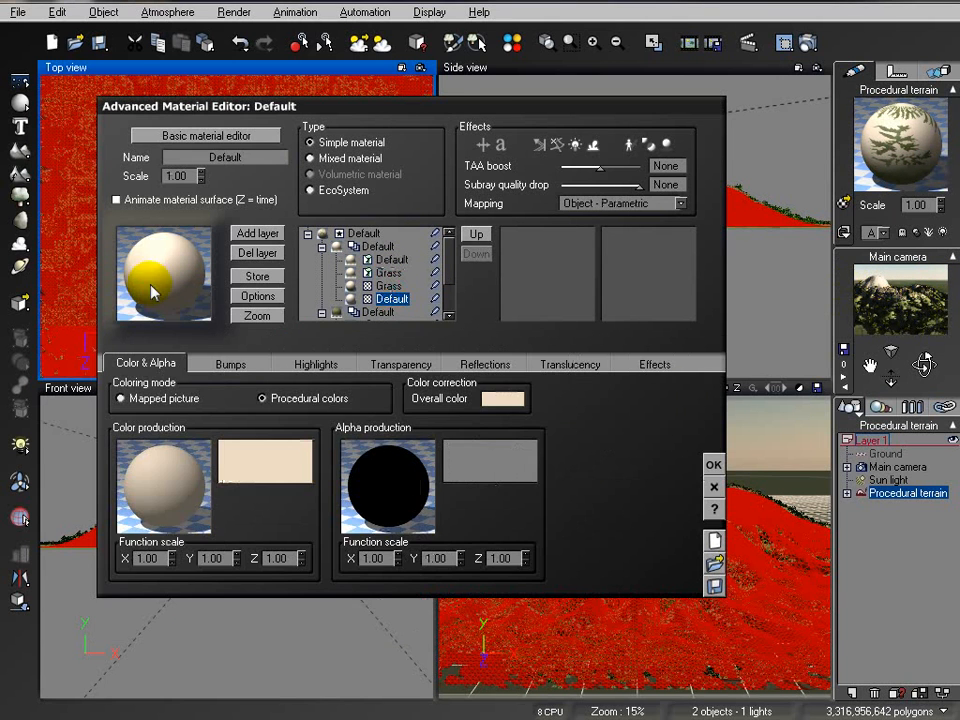
{"action": "double_click", "coordinate": [155, 232]}
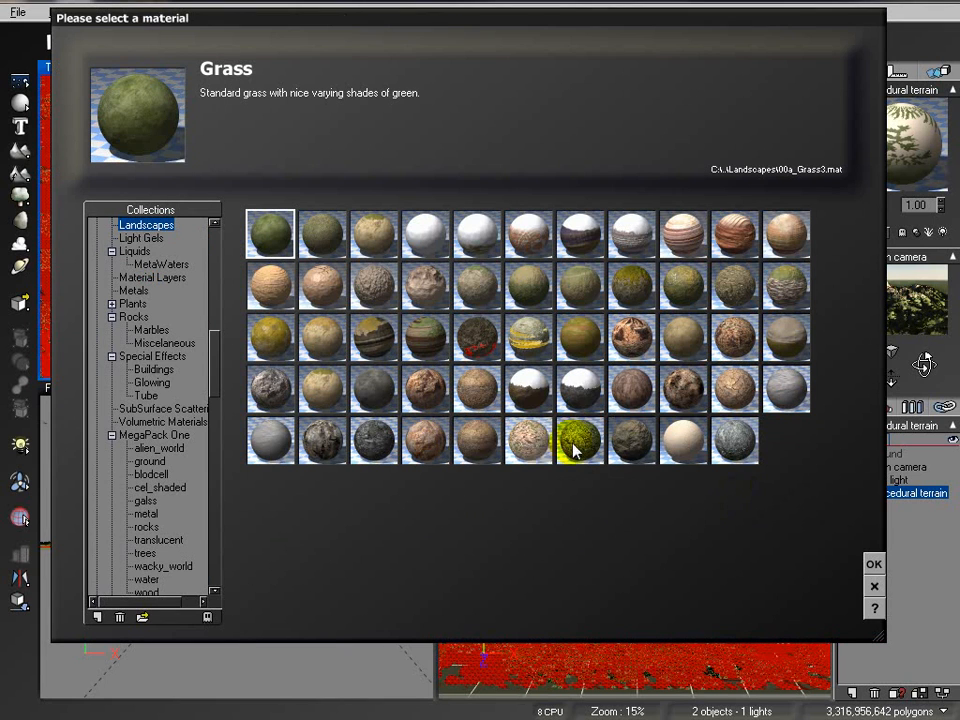
{"action": "left_click", "coordinate": [134, 316]}
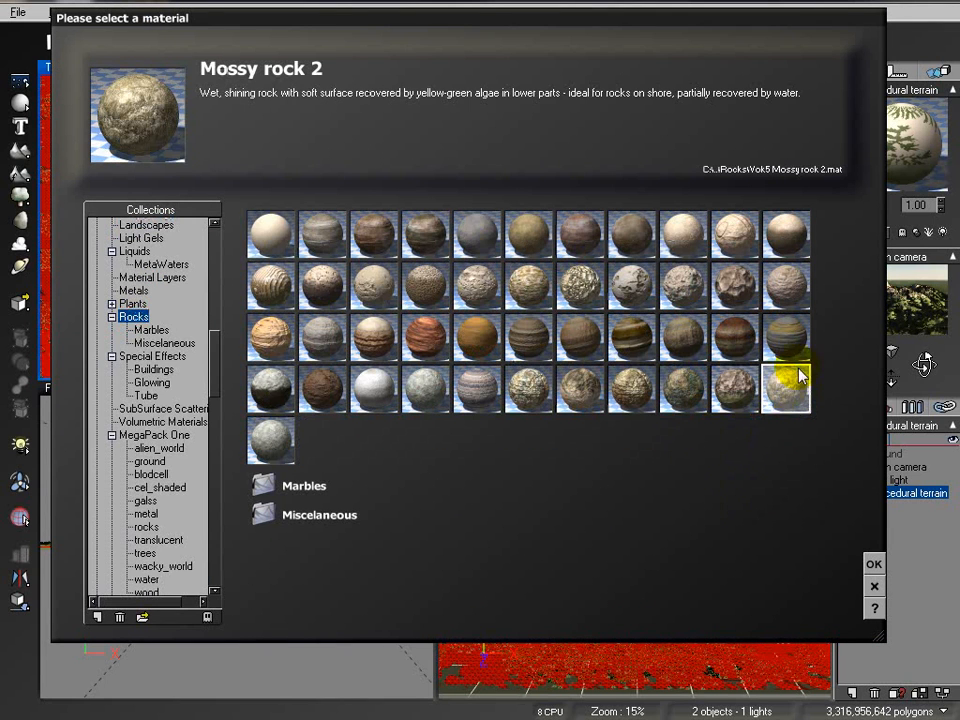
{"action": "left_click", "coordinate": [873, 564]}
Set the Mossy rock 2 material's scale to 0.60 and render the scene
{"action": "mouse_move", "coordinate": [207, 180]}
{"action": "left_mouse_down"}
{"action": "mouse_move", "coordinate": [207, 227]}
{"action": "mouse_move", "coordinate": [214, 183]}
{"action": "left_mouse_up"}
{"action": "left_click", "coordinate": [209, 182]}
{"action": "left_click", "coordinate": [209, 182]}
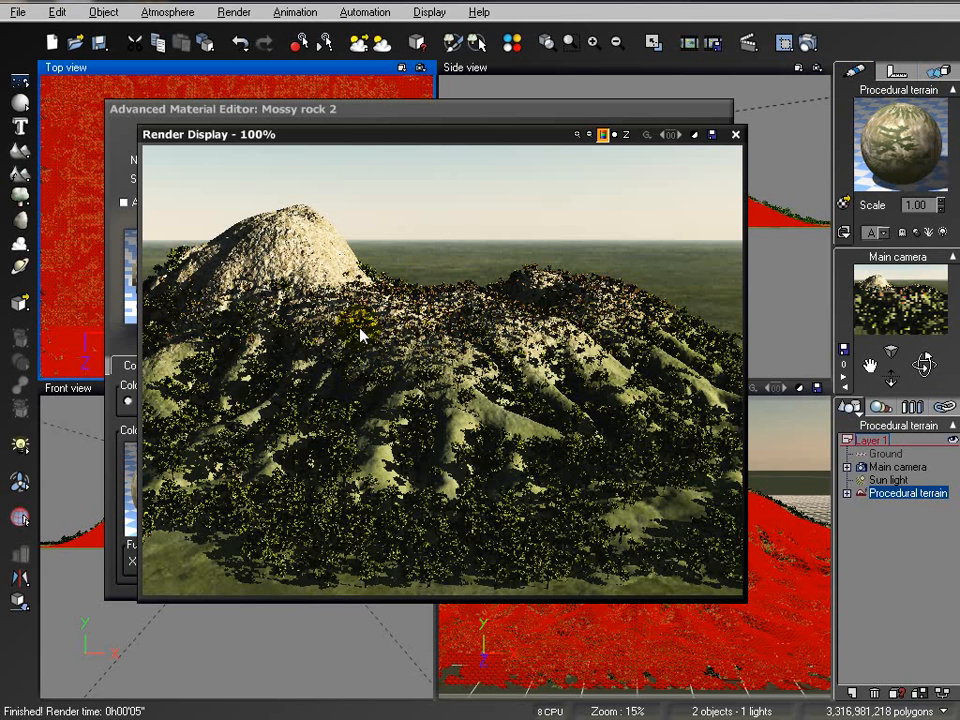
{"action": "left_click", "coordinate": [735, 134]}
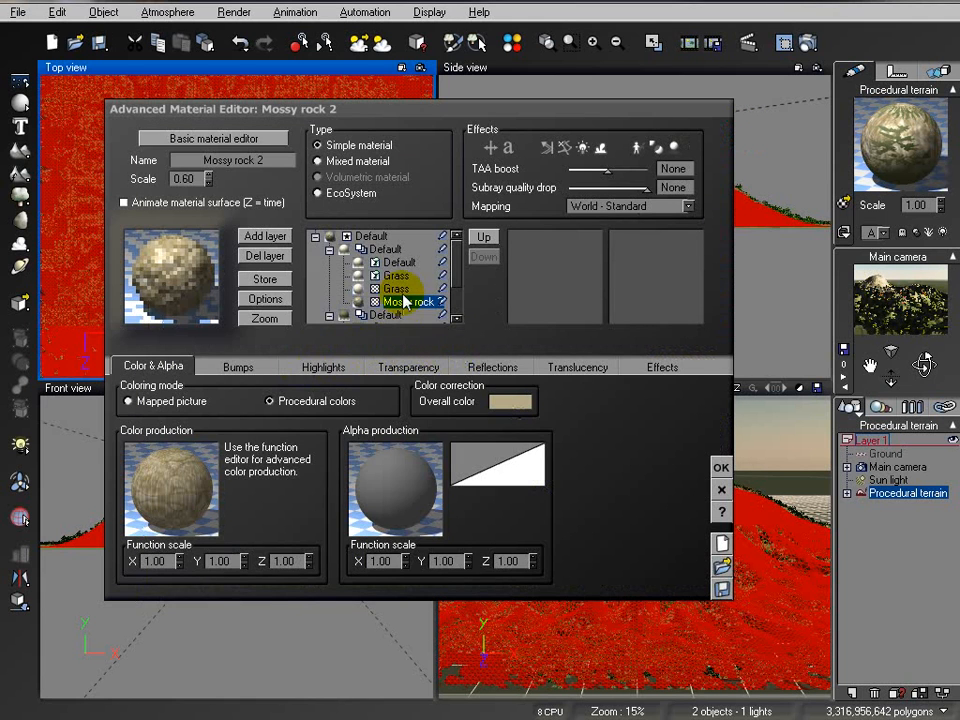
Set the autumn alders' overall scaling to 0.388, repopulate the layer and render the scene
{"action": "left_click", "coordinate": [397, 274]}
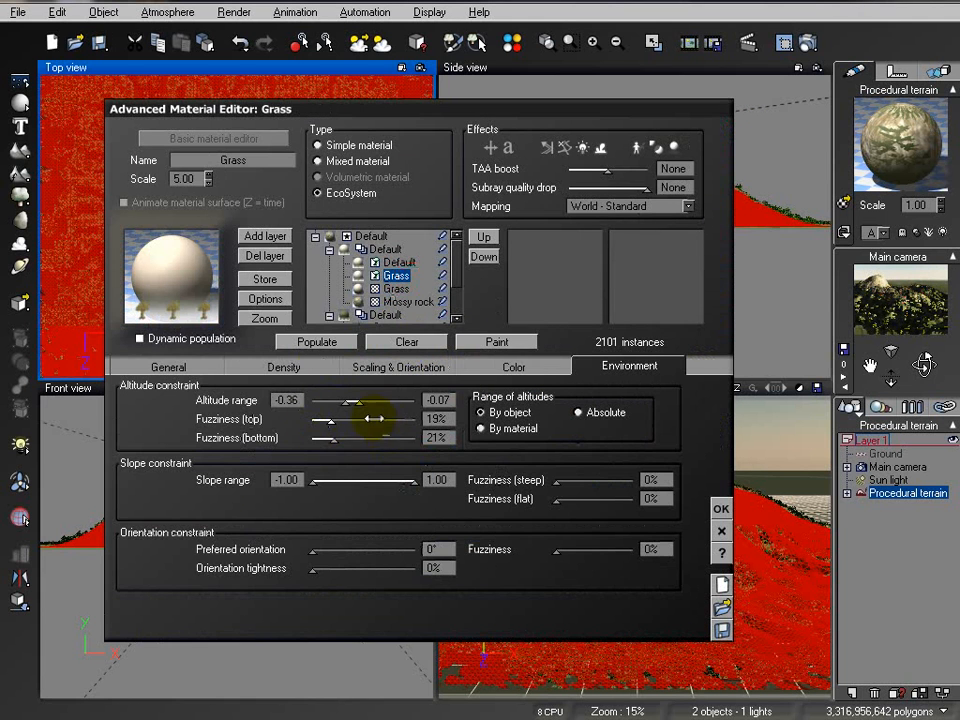
{"action": "left_click", "coordinate": [268, 365]}
{"action": "left_click", "coordinate": [360, 364]}
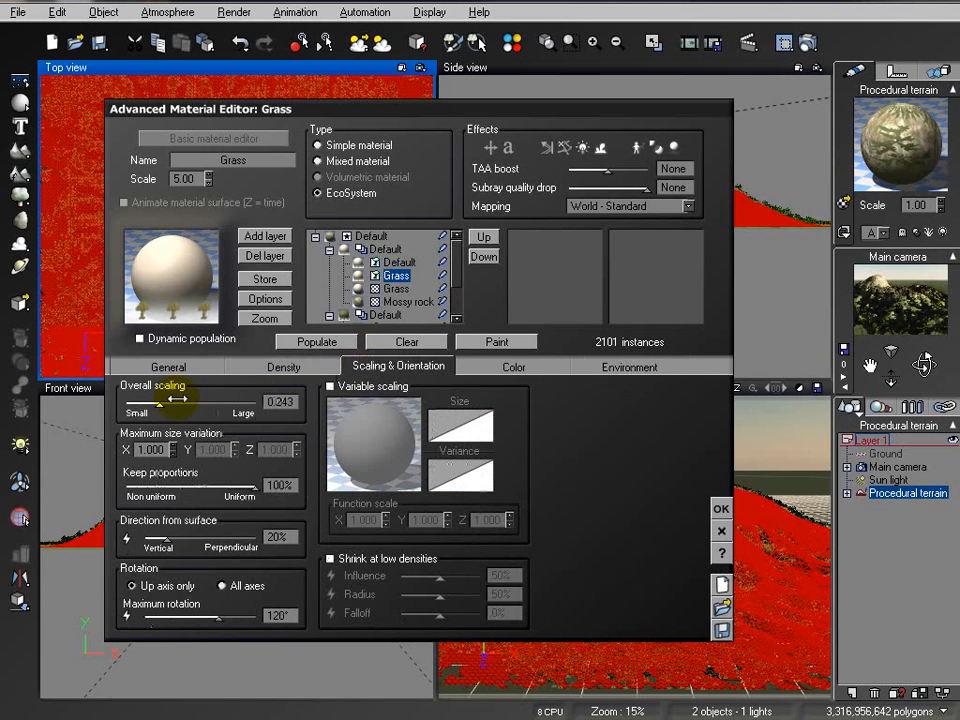
{"action": "left_click", "coordinate": [316, 341]}
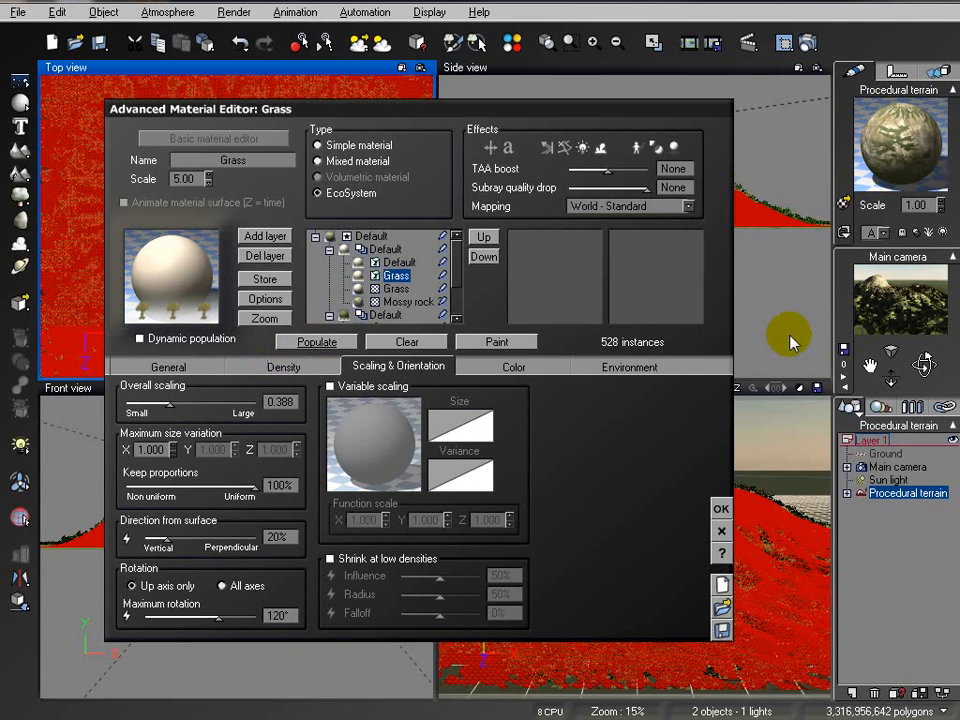
{"action": "left_click", "coordinate": [808, 42]}
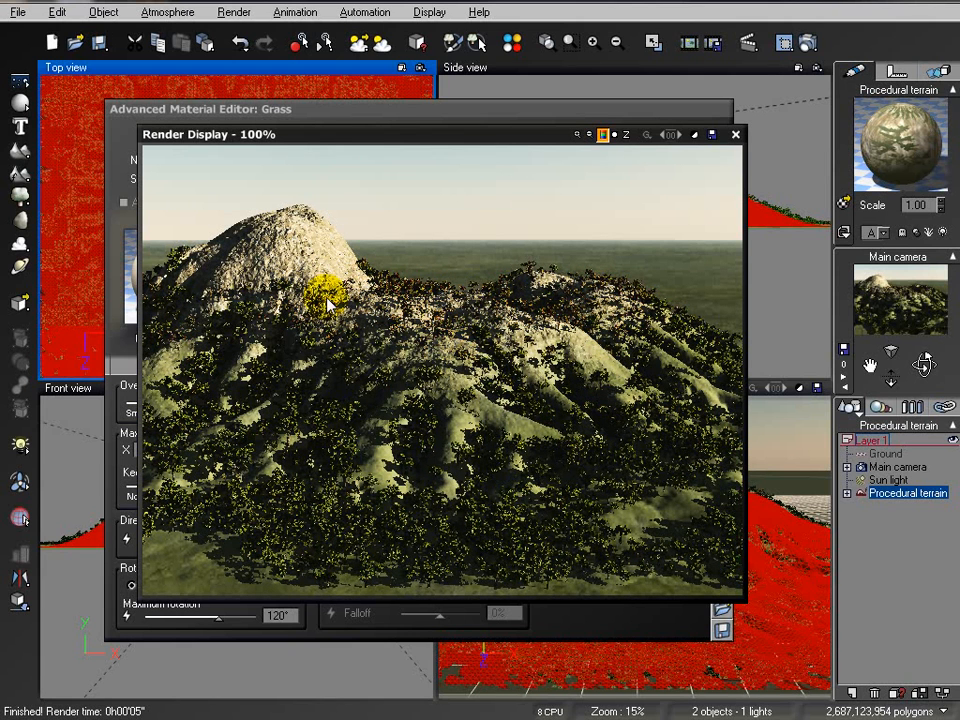
{"action": "left_click", "coordinate": [735, 134]}
Limit the autumn alders to slopes from 0.77 to 1.00 using the coverage highlight, then repopulate the layer and render
{"action": "left_click", "coordinate": [630, 365]}
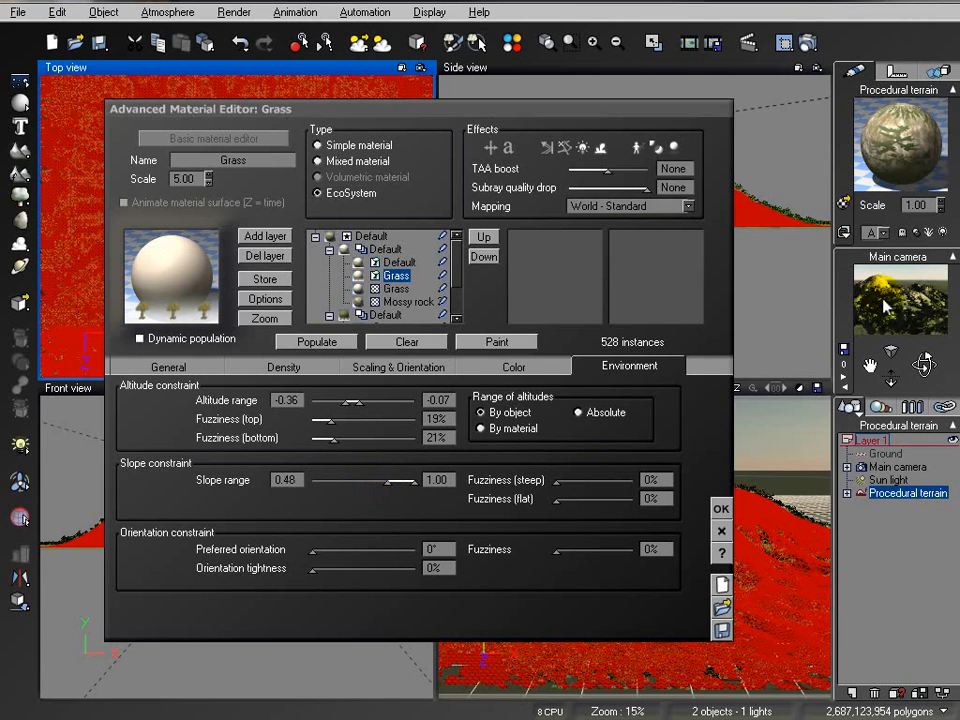
{"action": "left_click", "coordinate": [443, 274]}
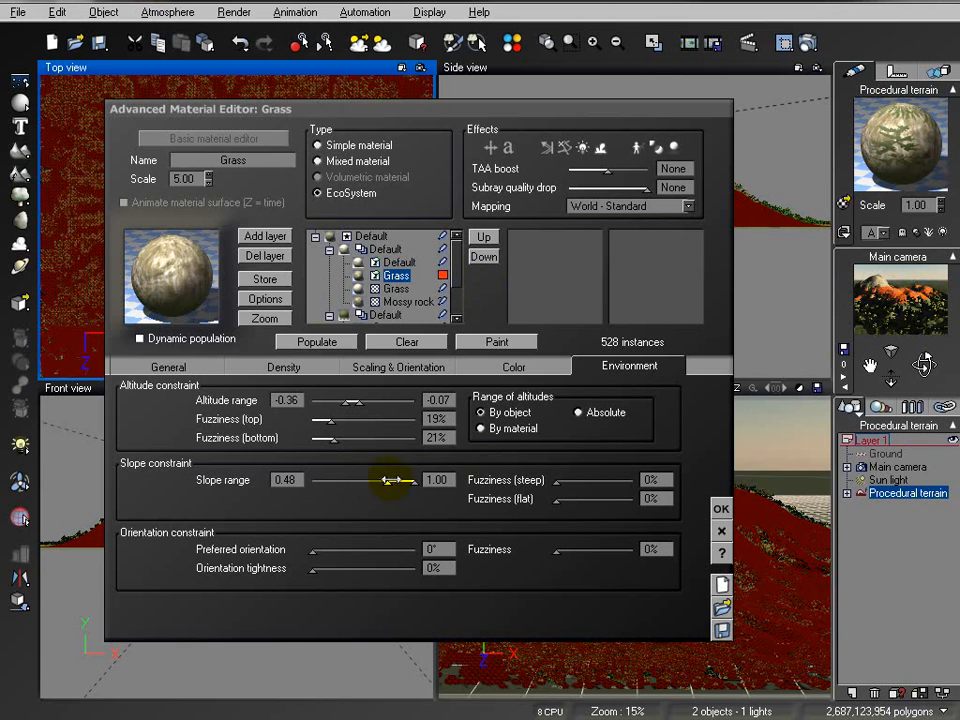
{"action": "left_click_drag", "start_coordinate": [388, 480], "coordinate": [392, 480]}
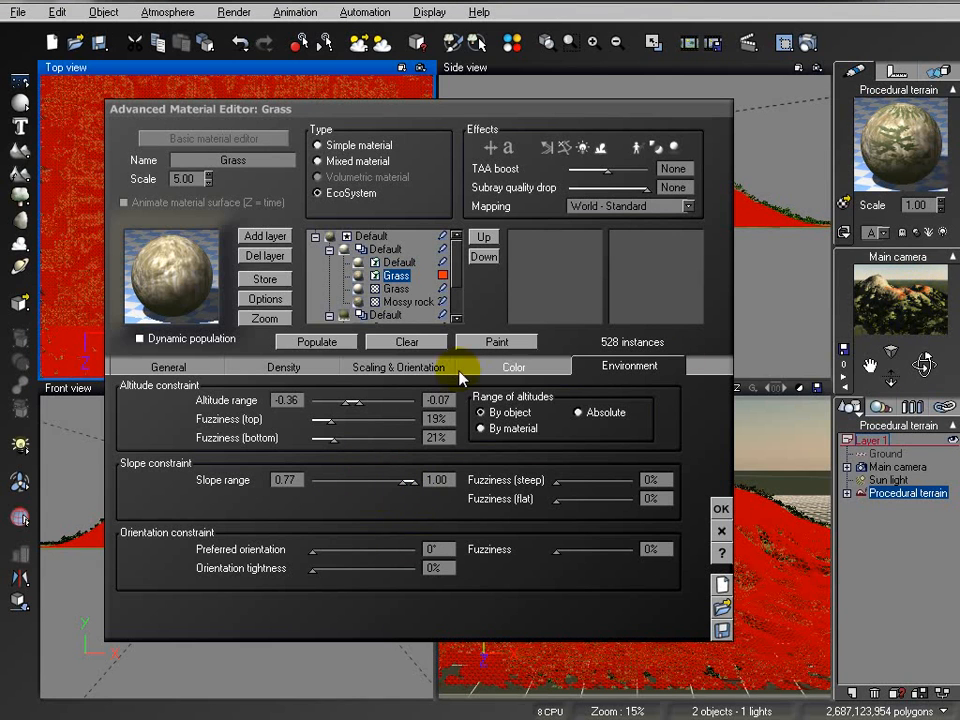
{"action": "left_click", "coordinate": [298, 341]}
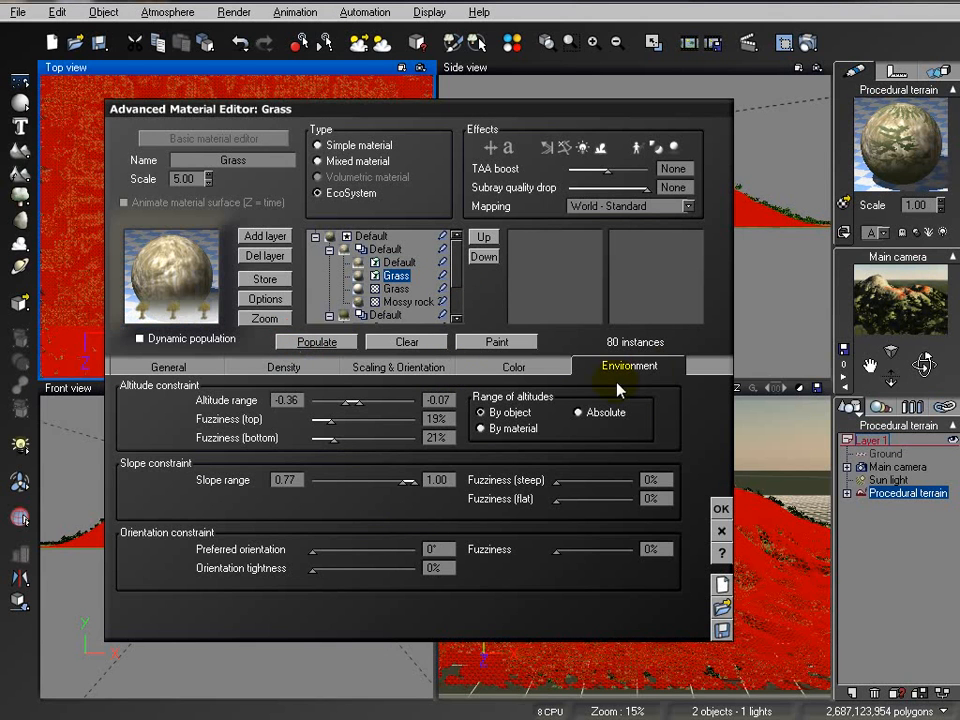
{"action": "left_click", "coordinate": [808, 43]}
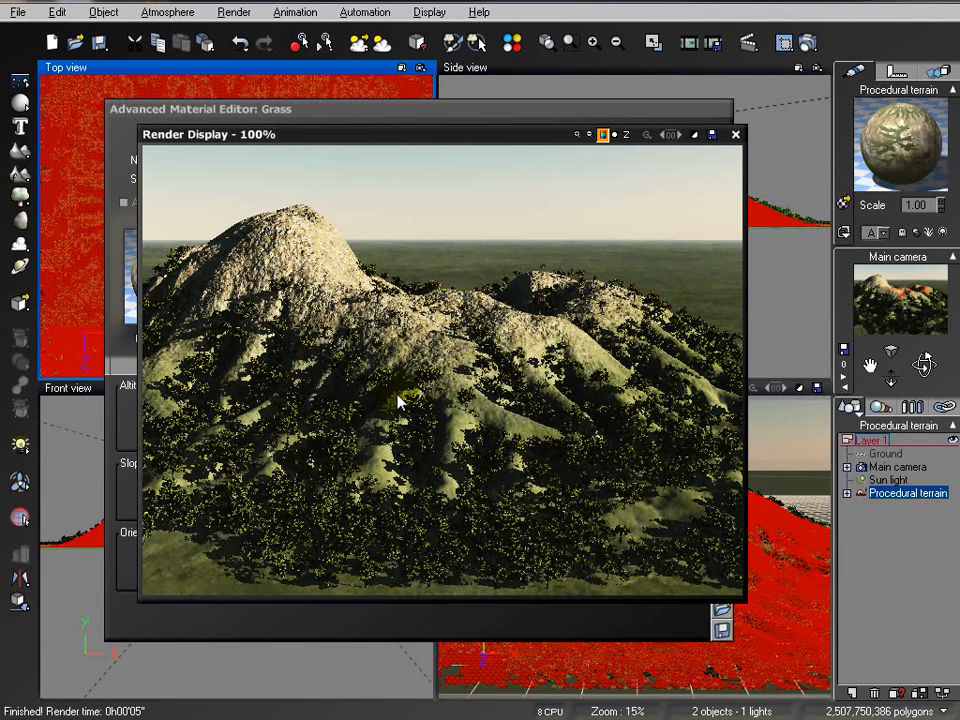
{"action": "left_click", "coordinate": [735, 134]}
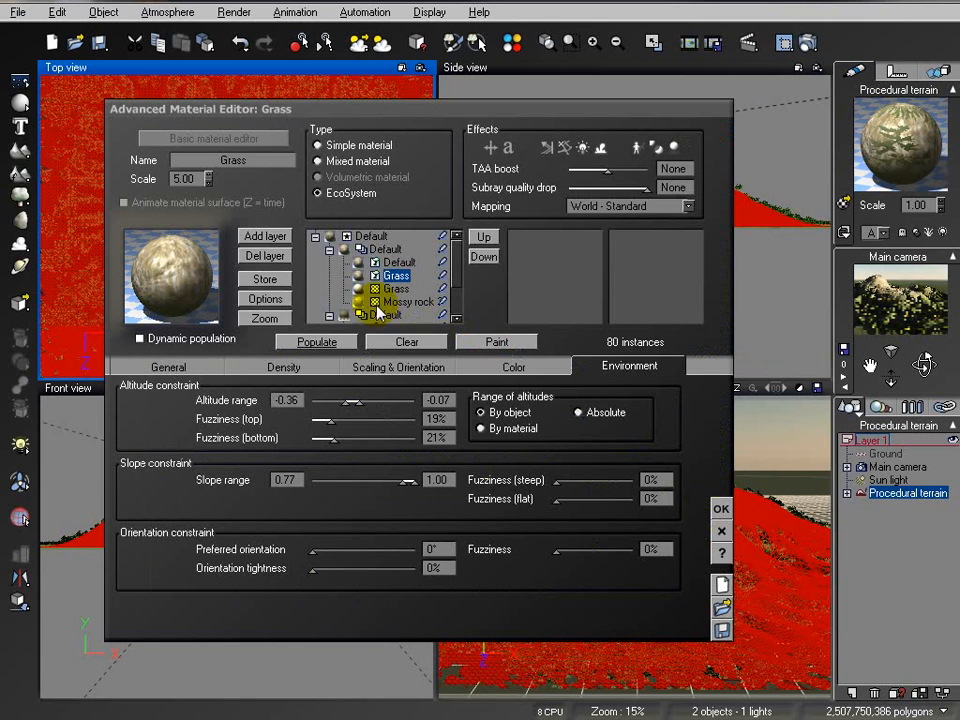
Copy the bump production function of the Mossy rock 2 material
{"action": "scroll", "coordinate": [460, 270], "scroll_direction": "down", "scroll_amount": 1}
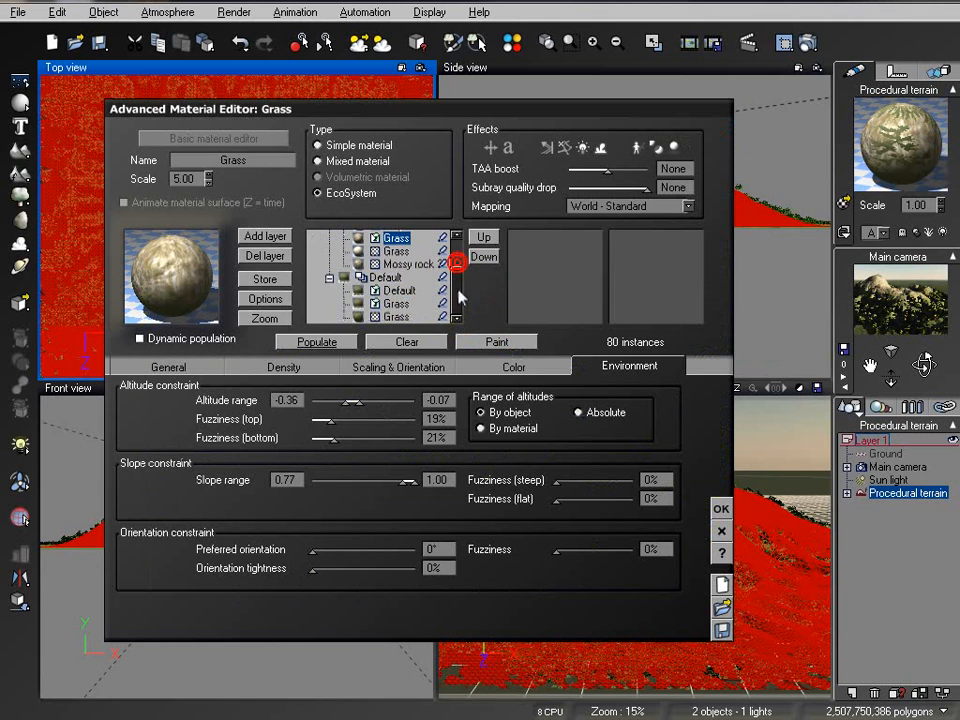
{"action": "left_click", "coordinate": [397, 316]}
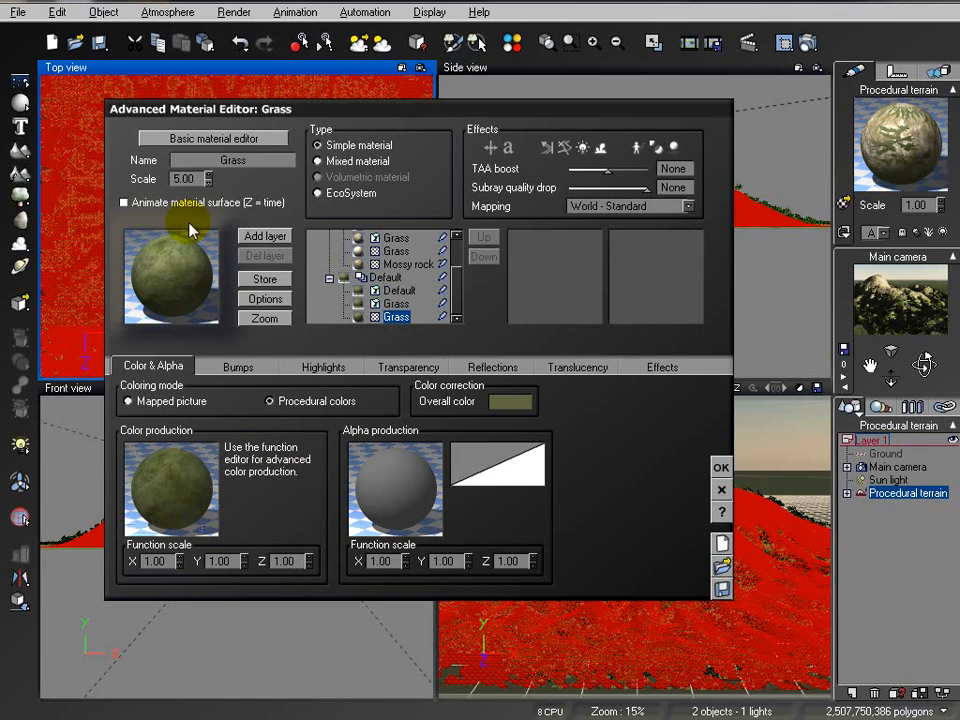
{"action": "left_click", "coordinate": [240, 244]}
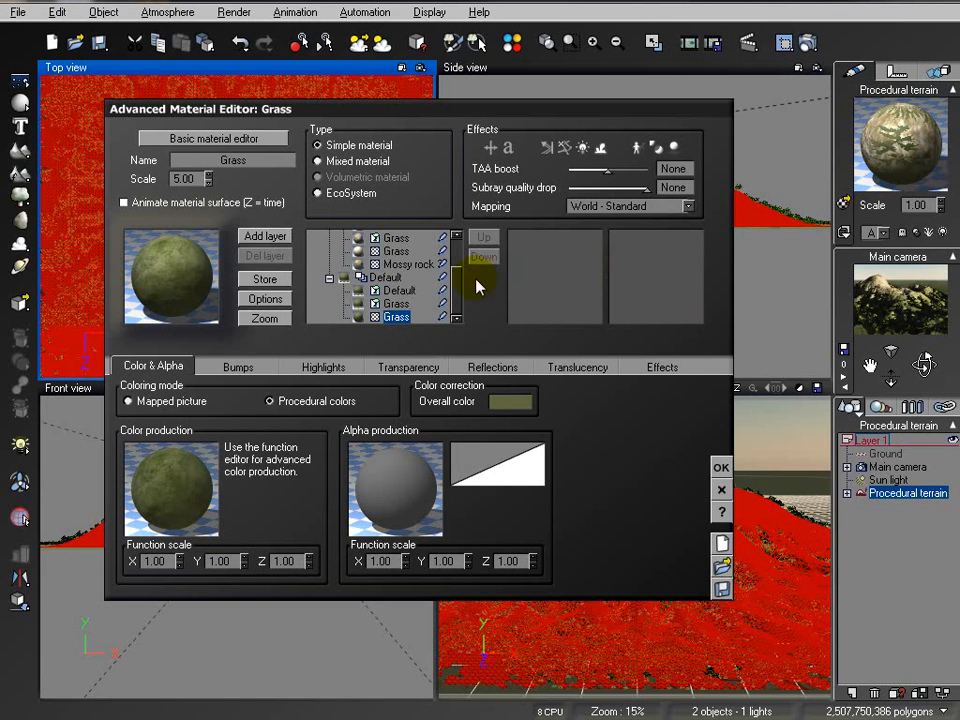
{"action": "left_click_drag", "start_coordinate": [457, 288], "coordinate": [456, 263]}
{"action": "left_click", "coordinate": [380, 299]}
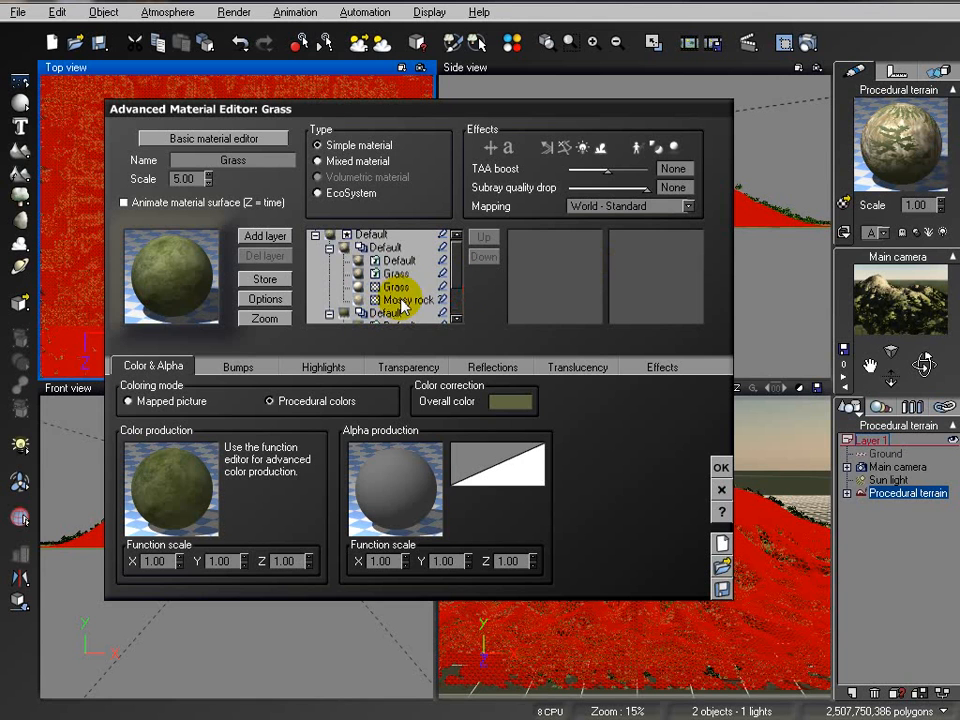
{"action": "left_click", "coordinate": [232, 367]}
{"action": "right_click", "coordinate": [188, 424]}
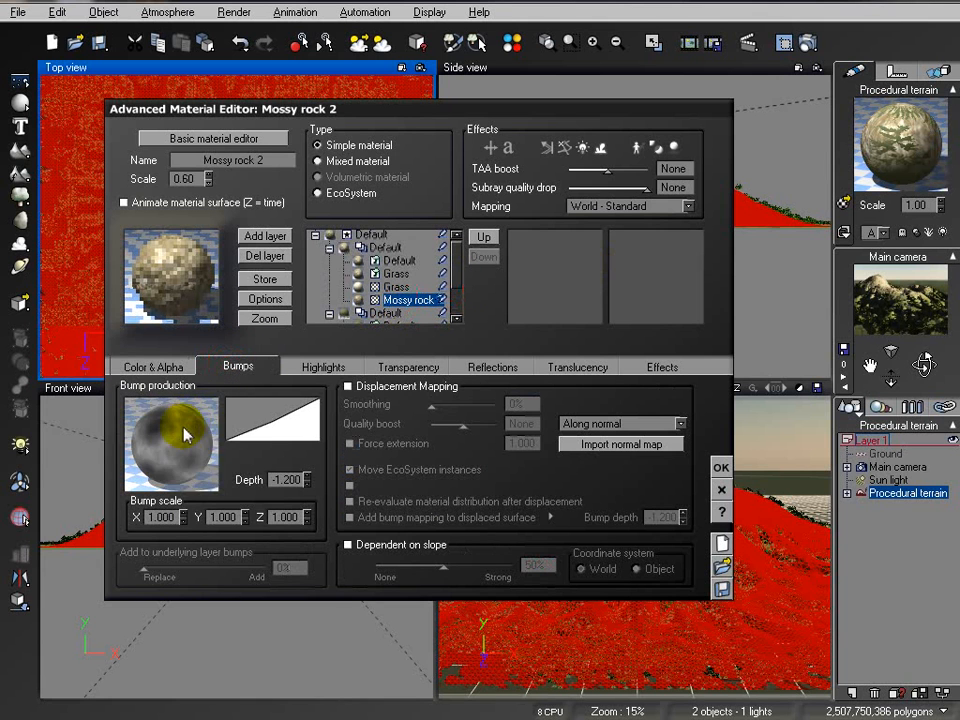
{"action": "left_click", "coordinate": [240, 461]}
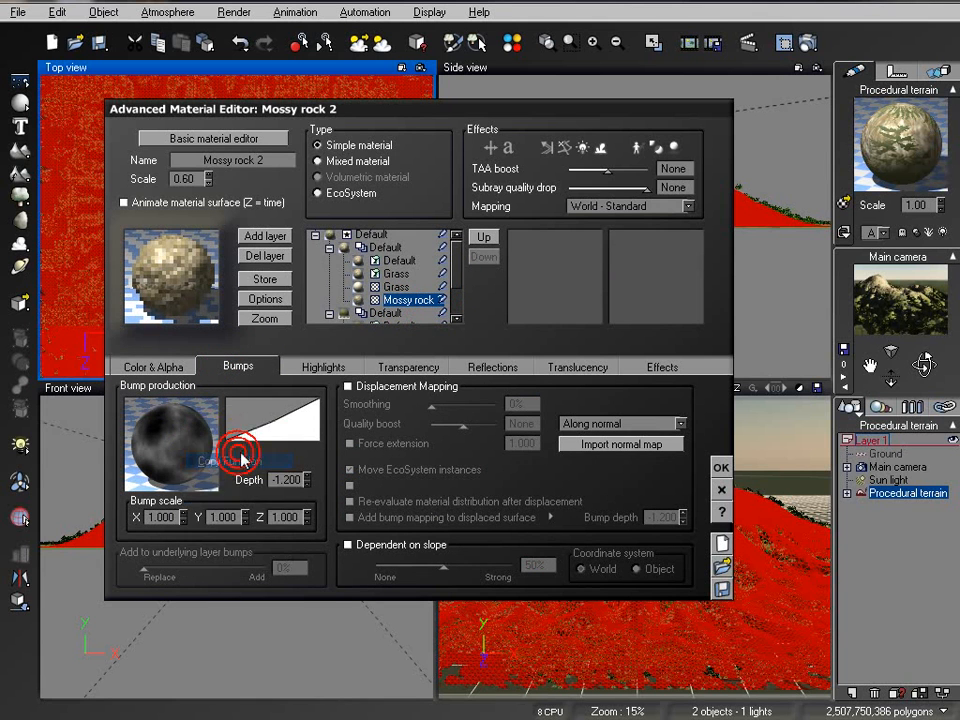
Paste the copied rock function into the bump production of the Grass base material in the second Default layer group
{"action": "left_click_drag", "start_coordinate": [455, 251], "coordinate": [446, 280]}
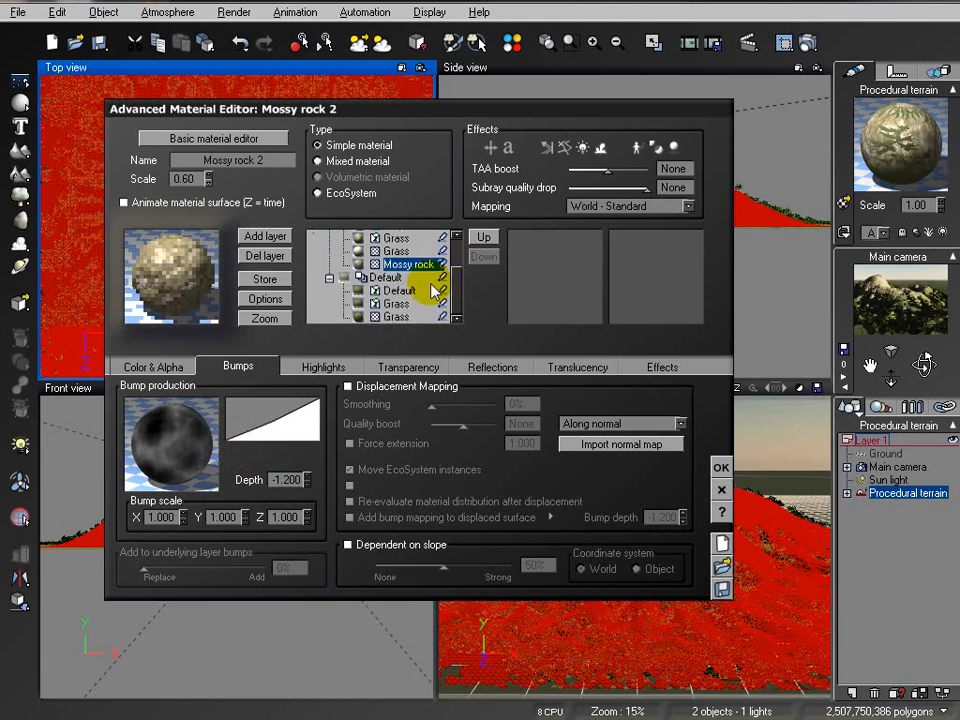
{"action": "left_click", "coordinate": [393, 317]}
{"action": "right_click", "coordinate": [172, 438]}
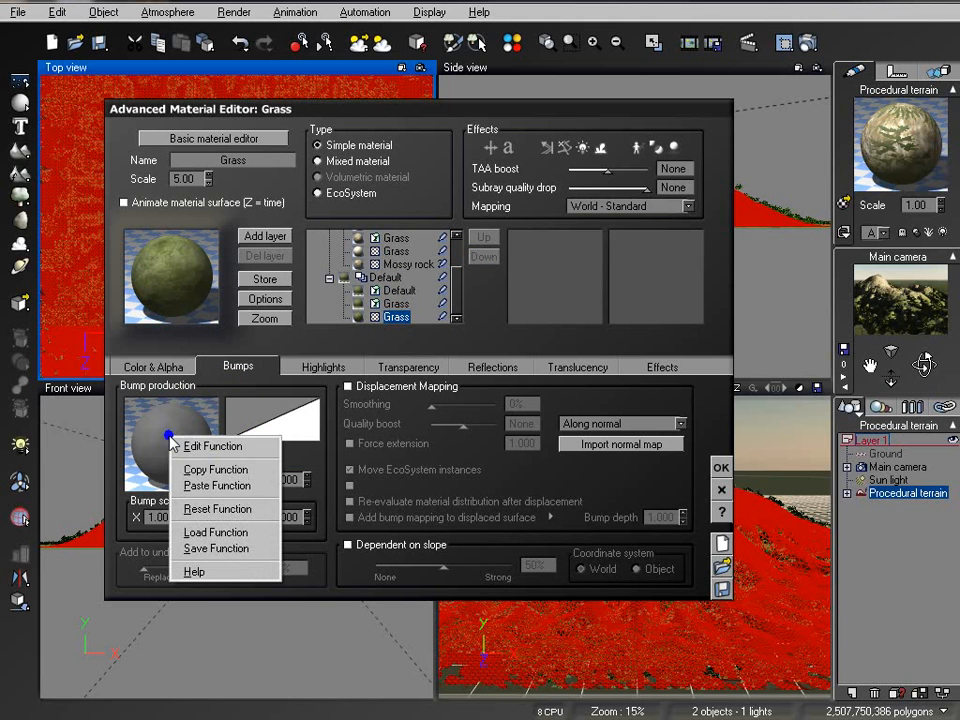
{"action": "left_click", "coordinate": [228, 485]}
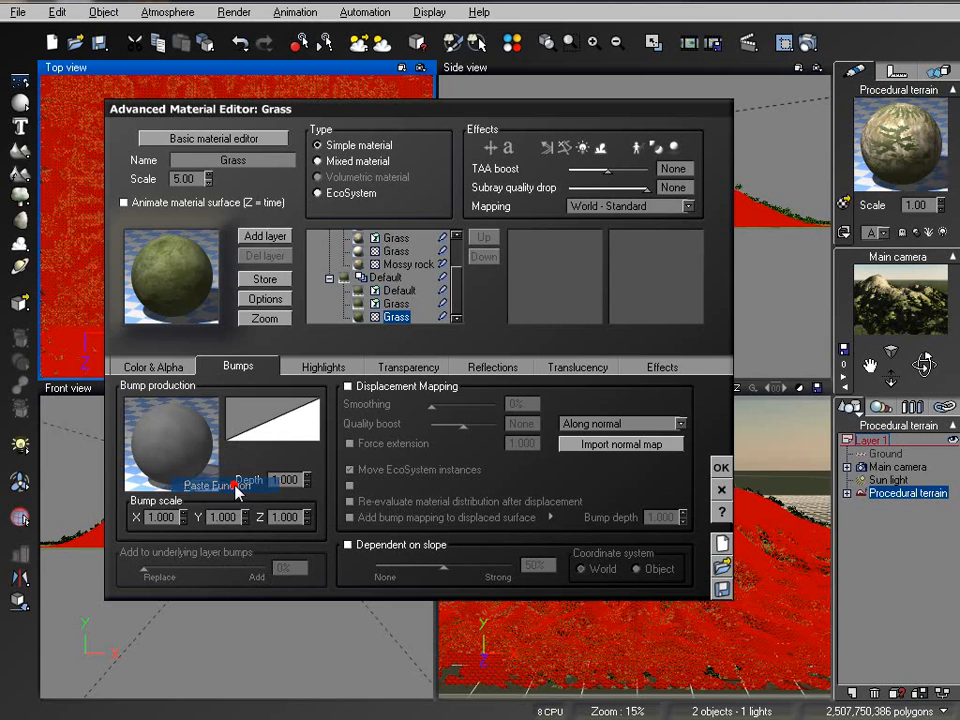
Set the base Grass material's scale to 0.70, render the scene and accept the terrain's material changes
{"action": "left_click", "coordinate": [276, 448]}
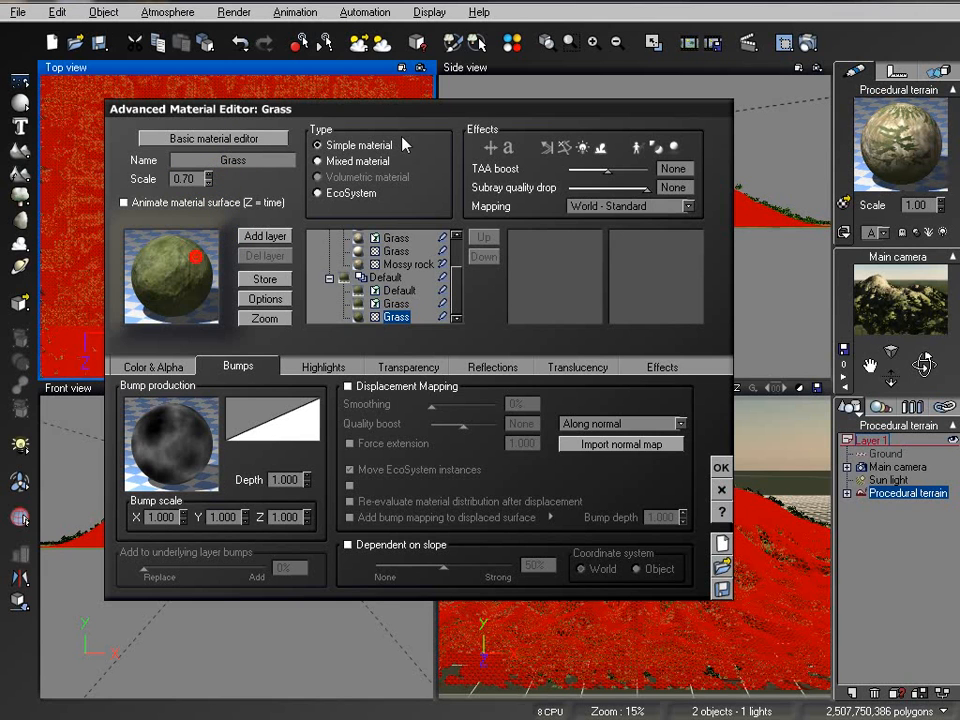
{"action": "left_click", "coordinate": [806, 45]}
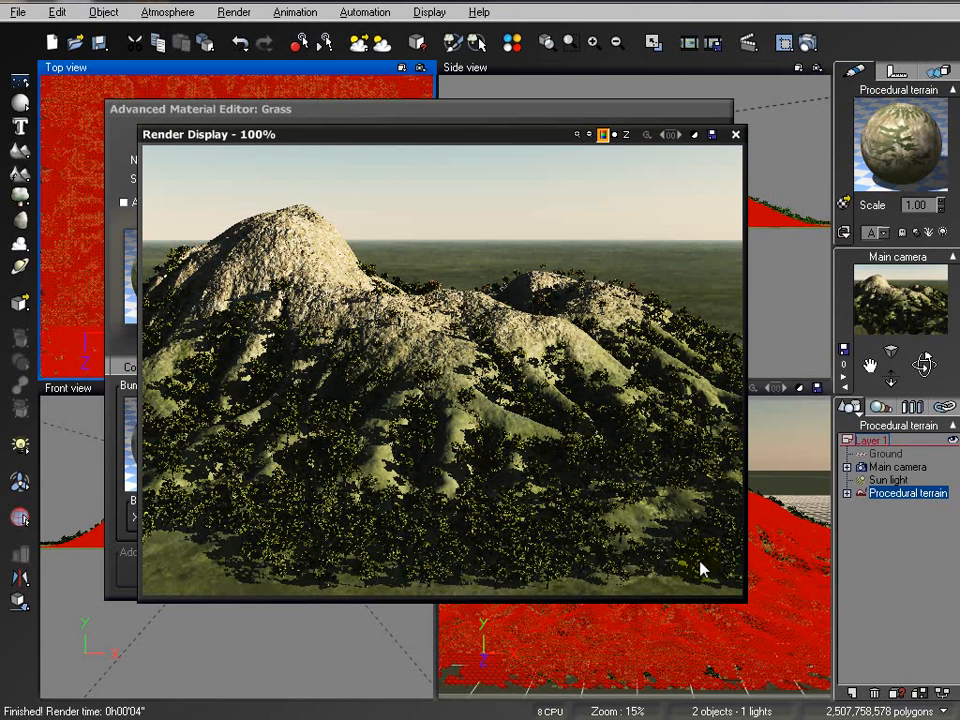
{"action": "left_click", "coordinate": [733, 136]}
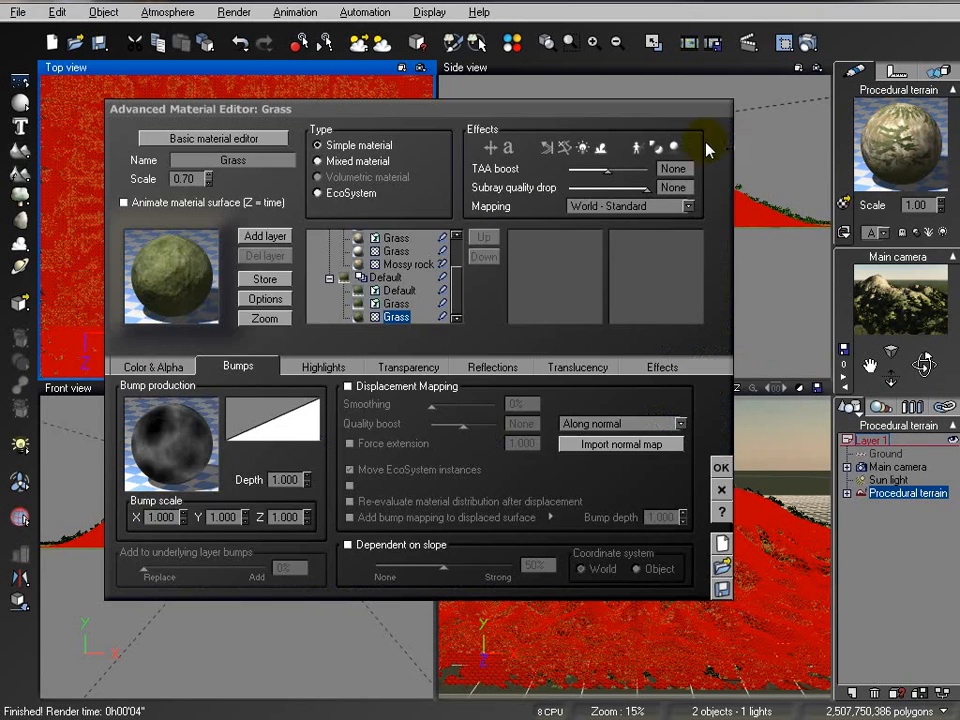
{"action": "left_click", "coordinate": [722, 467]}
Turn the Ground plane's Grass material into an EcoSystem and add the Alder - Autumn tree to its population
{"action": "left_click", "coordinate": [885, 453]}
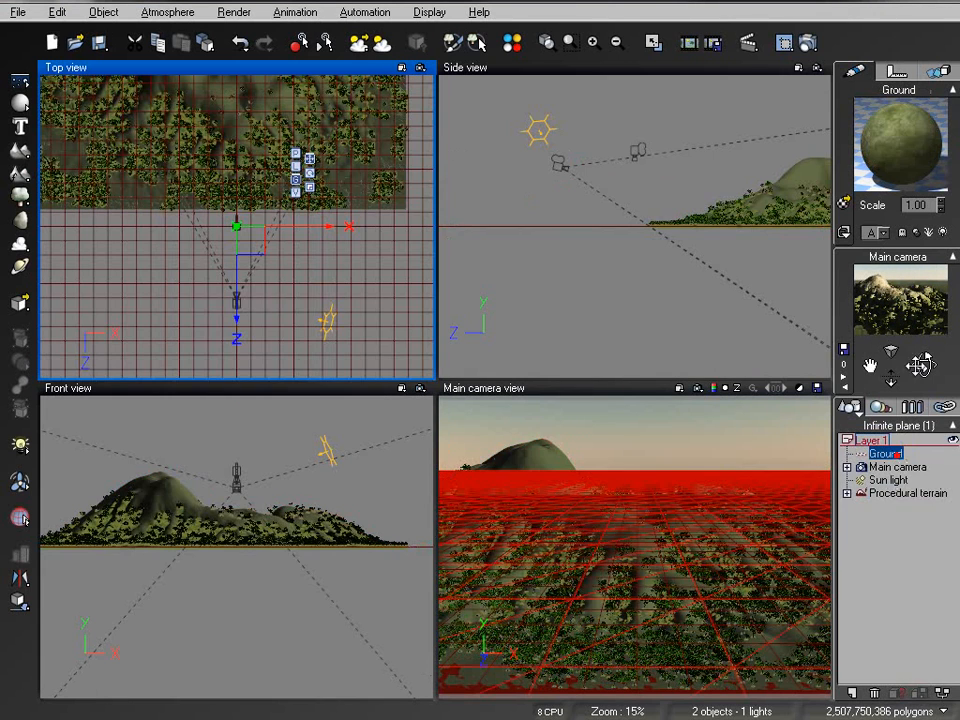
{"action": "double_click", "coordinate": [895, 122]}
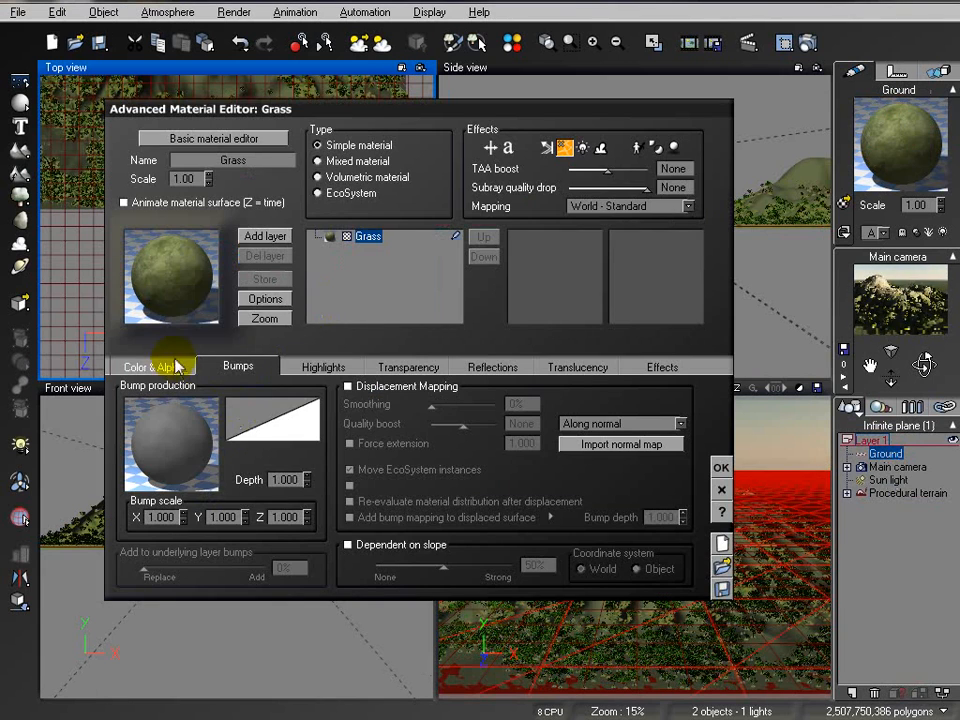
{"action": "left_click", "coordinate": [355, 195]}
{"action": "left_click", "coordinate": [178, 364]}
{"action": "left_click", "coordinate": [305, 614]}
{"action": "left_click", "coordinate": [334, 637]}
{"action": "left_click", "coordinate": [578, 318]}
{"action": "left_click", "coordinate": [874, 563]}
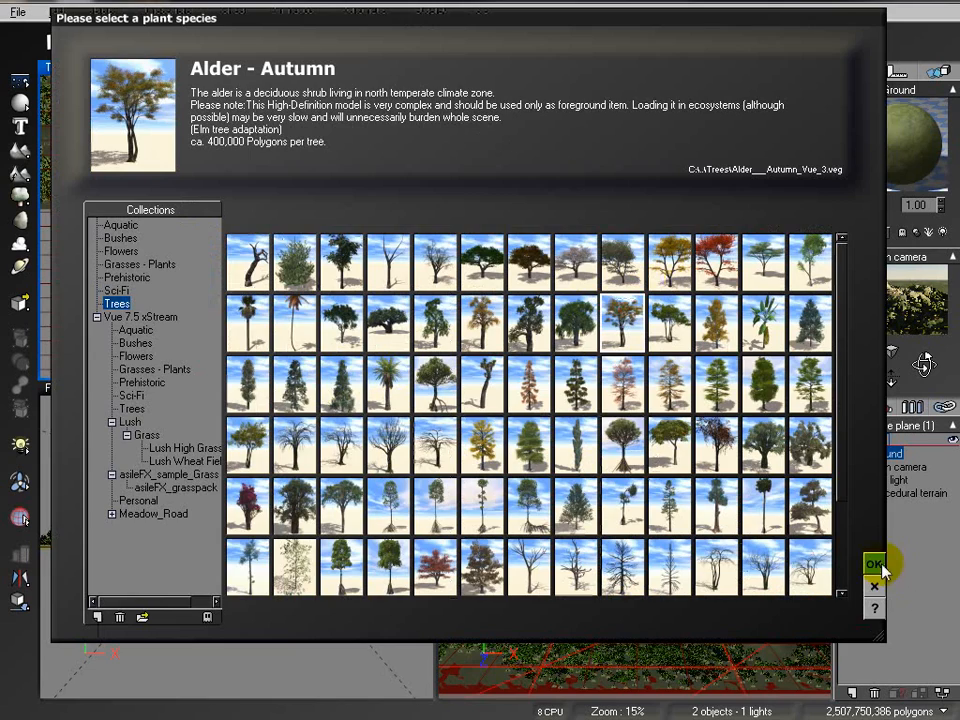
Add the Alder - Late Spring tree to the ground EcoSystem's population
{"action": "left_click", "coordinate": [306, 614]}
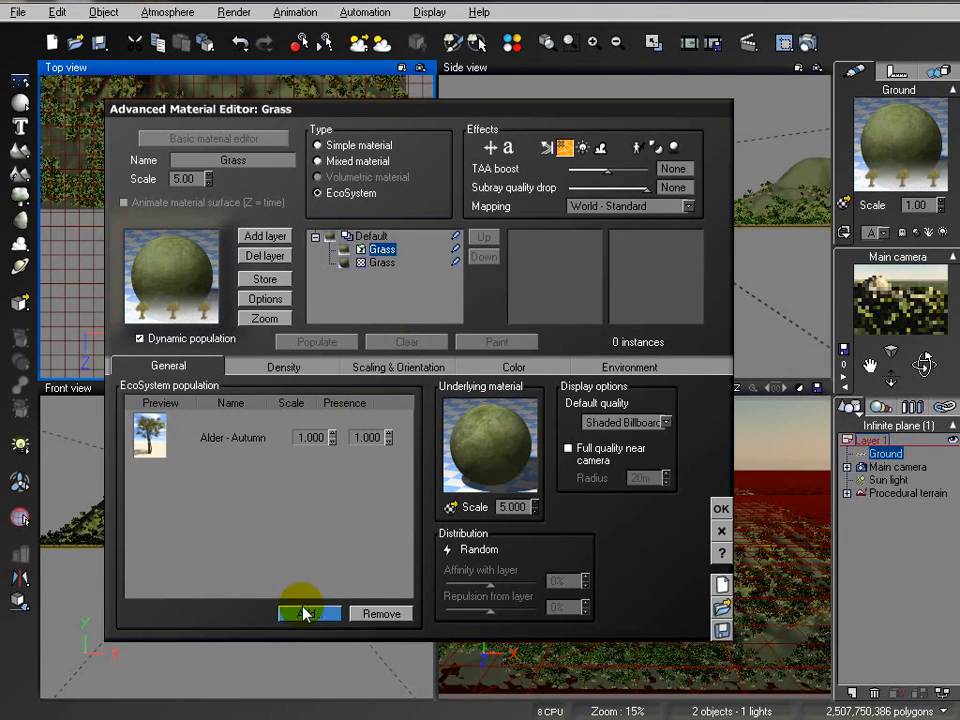
{"action": "left_click", "coordinate": [345, 640]}
{"action": "left_click", "coordinate": [670, 323]}
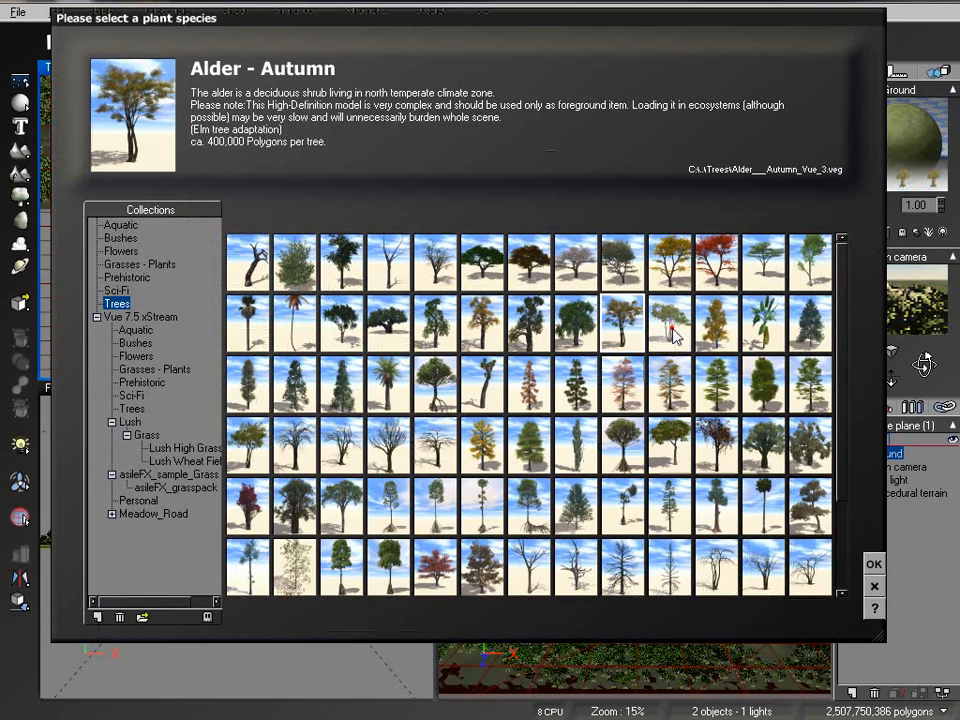
{"action": "left_click", "coordinate": [874, 563]}
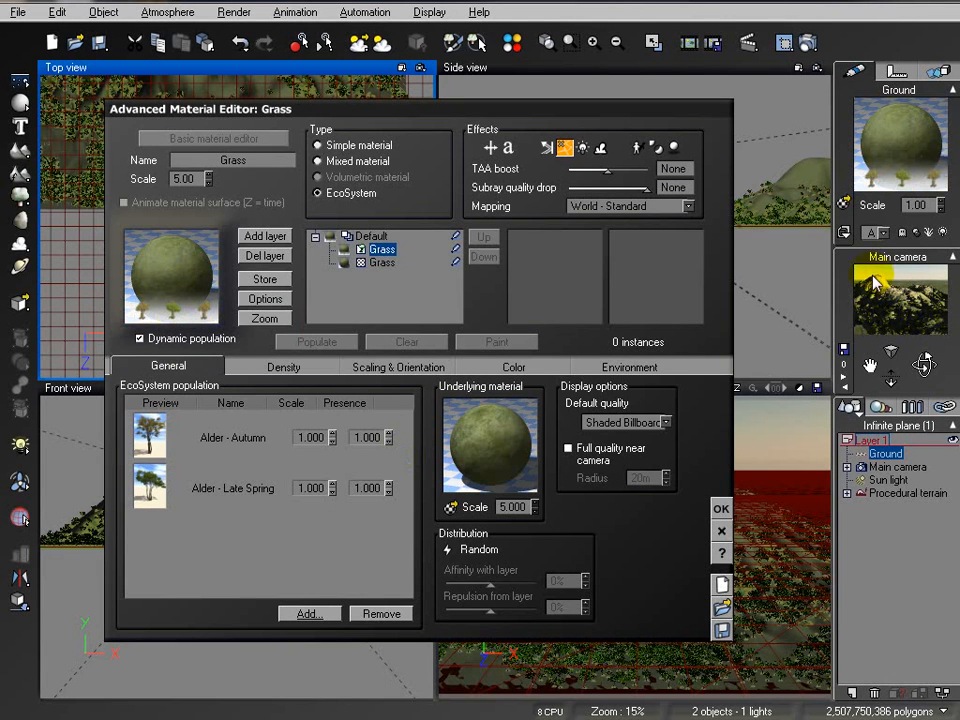
Set the ground EcoSystem's overall scaling to 0.358 and enable variable scaling driven by a fractal noise function
{"action": "left_click", "coordinate": [276, 366]}
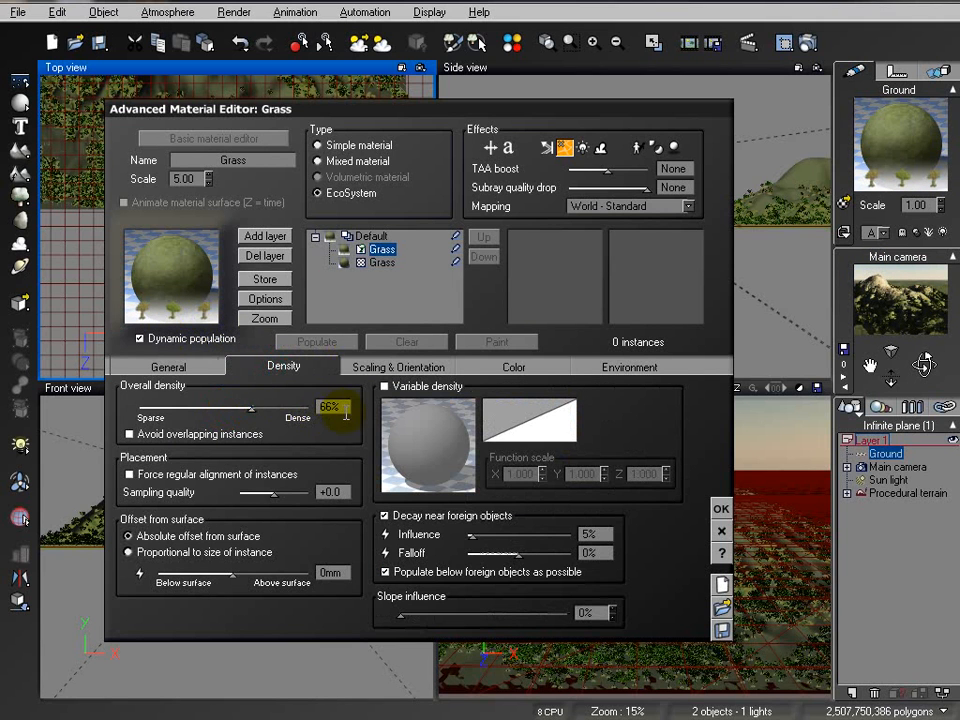
{"action": "left_click", "coordinate": [381, 365]}
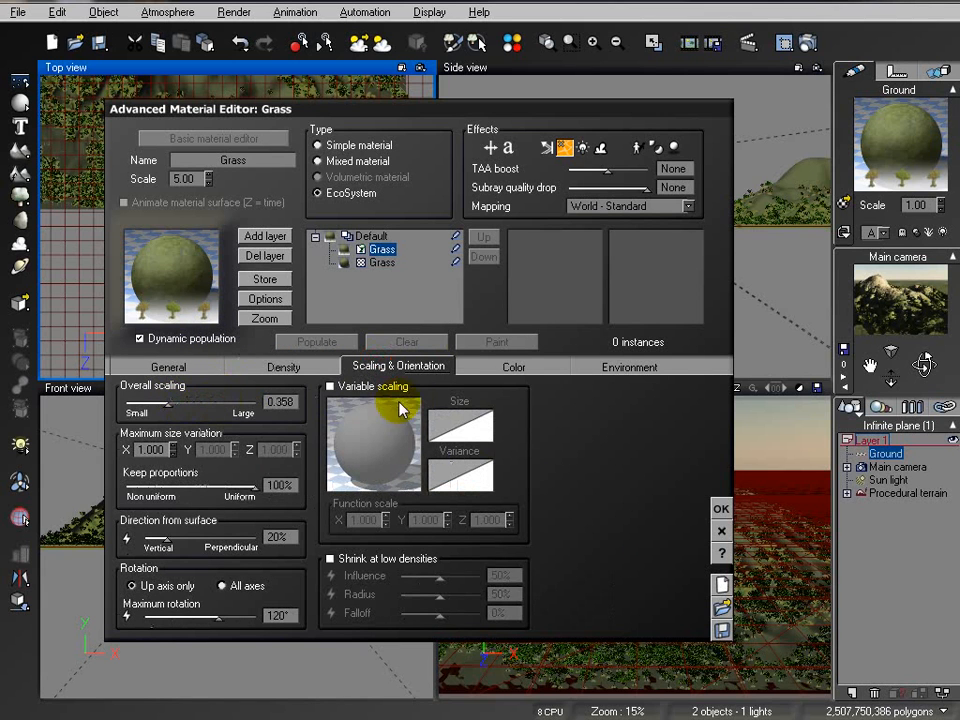
{"action": "left_click", "coordinate": [343, 388]}
{"action": "right_click", "coordinate": [366, 423]}
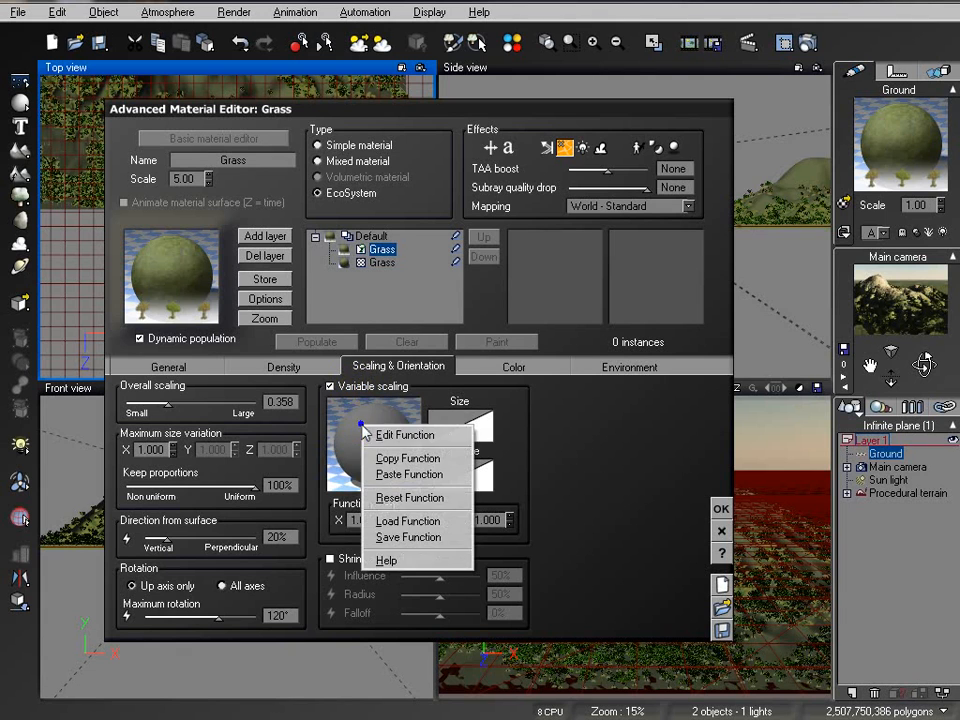
{"action": "left_click", "coordinate": [394, 429]}
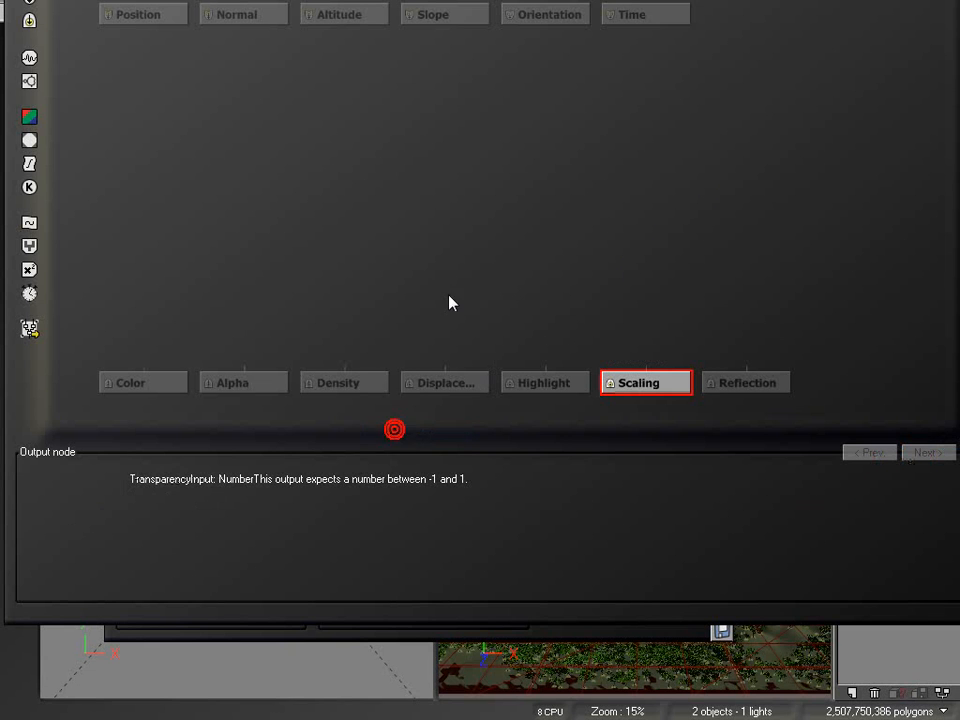
{"action": "left_click", "coordinate": [41, 88]}
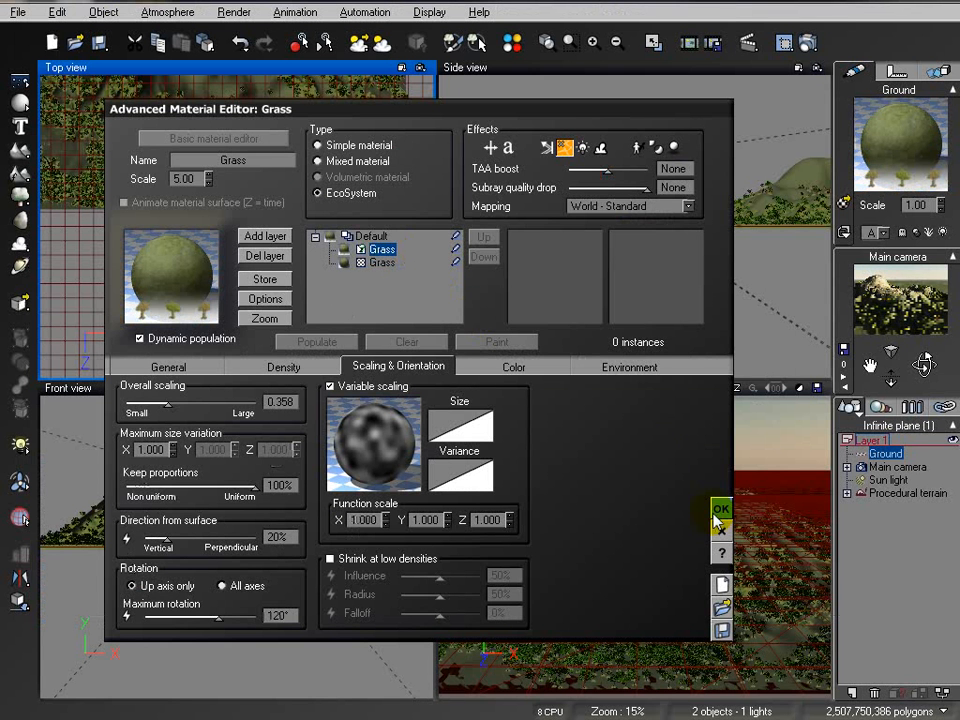
Accept the ground material, render the scene to check the populated plane, and close the render display
{"action": "left_click", "coordinate": [717, 510]}
{"action": "left_click", "coordinate": [807, 43]}
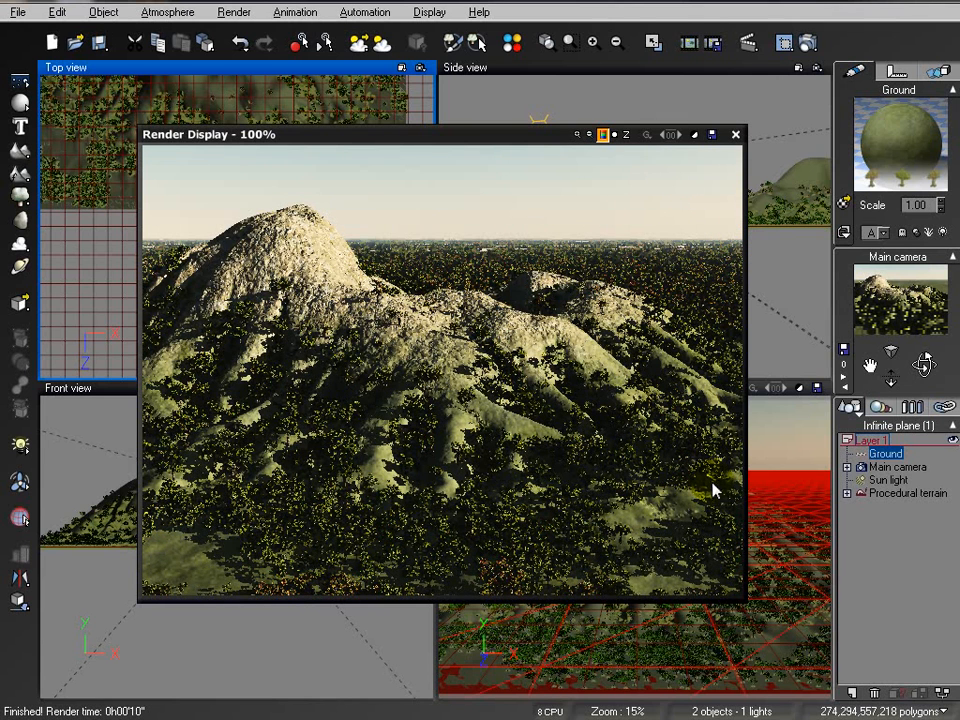
{"action": "left_click", "coordinate": [737, 136]}
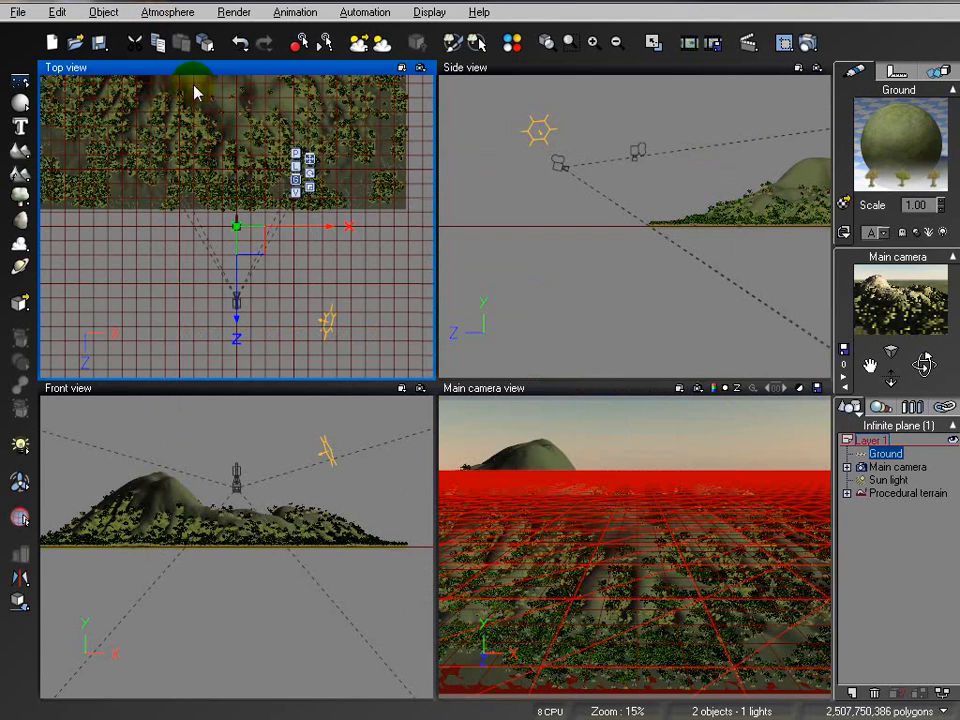
Select the Sun light and lower it towards the horizon in the side view
{"action": "right_click_drag", "start_coordinate": [332, 133], "coordinate": [348, 195]}
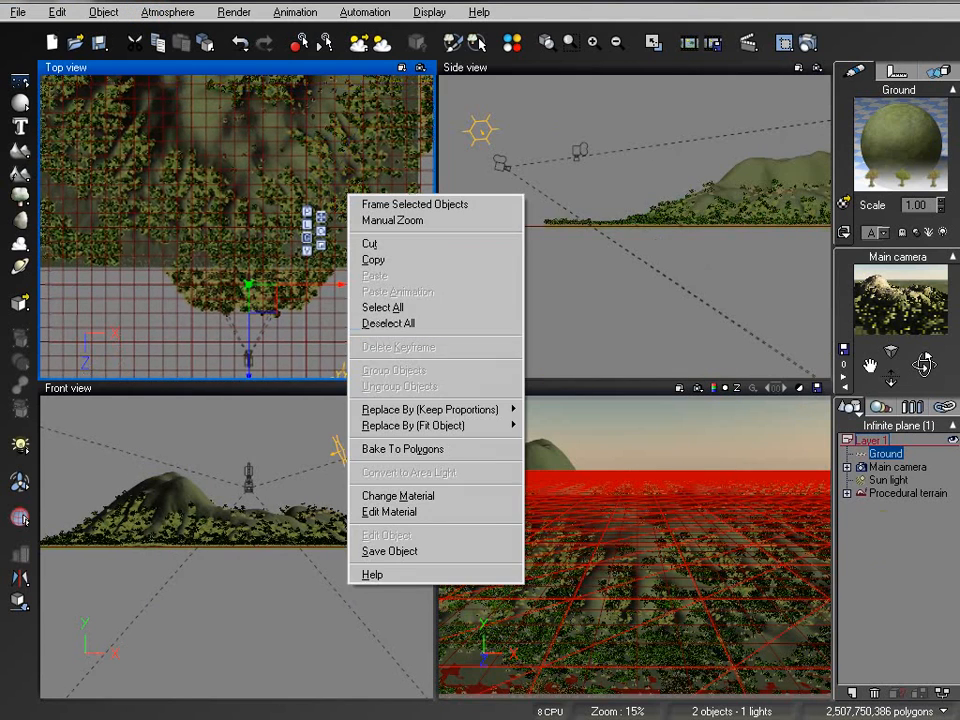
{"action": "double_click", "coordinate": [888, 480]}
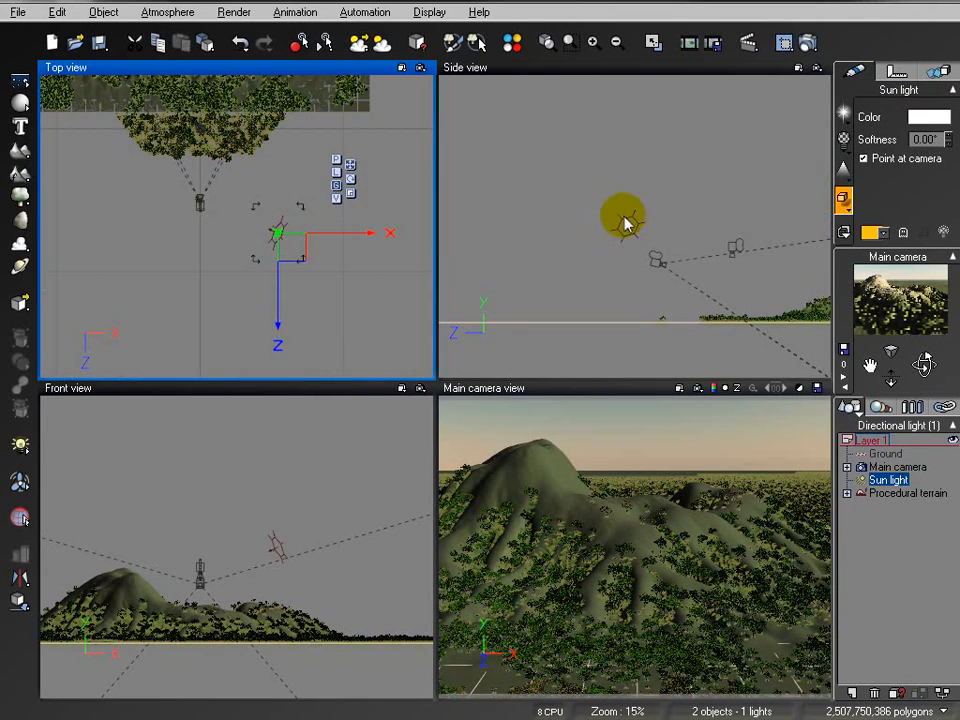
{"action": "left_click", "coordinate": [622, 226]}
{"action": "left_click_drag", "start_coordinate": [622, 203], "coordinate": [620, 236]}
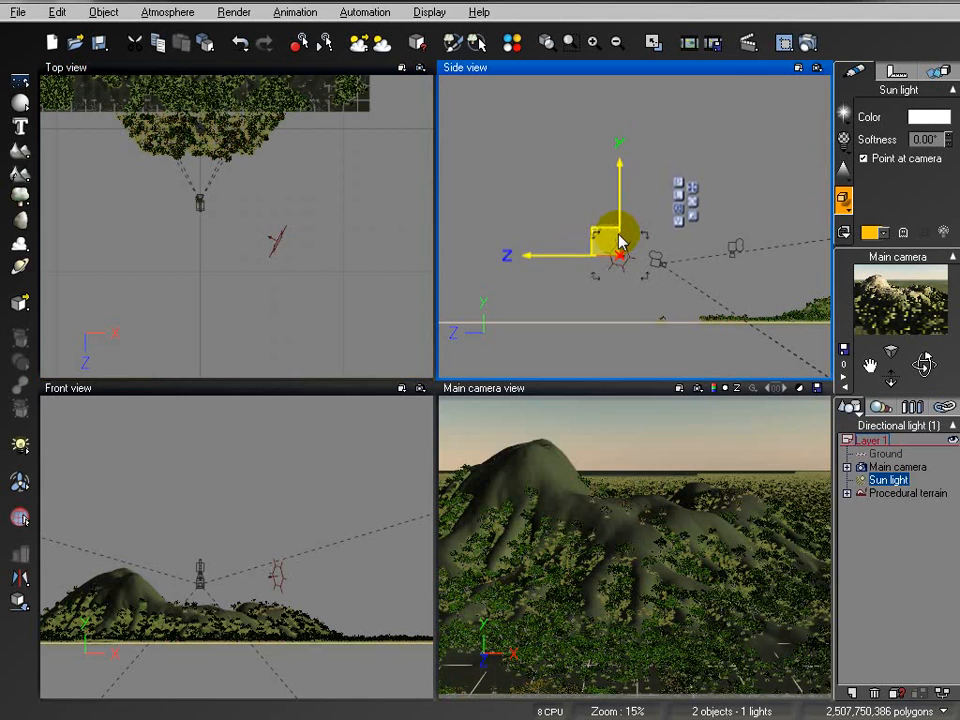
In the atmosphere's light settings, choose another lighting model and set the light color to a muted grey-blue, about RGB 173, 190, 203
{"action": "left_click", "coordinate": [162, 12]}
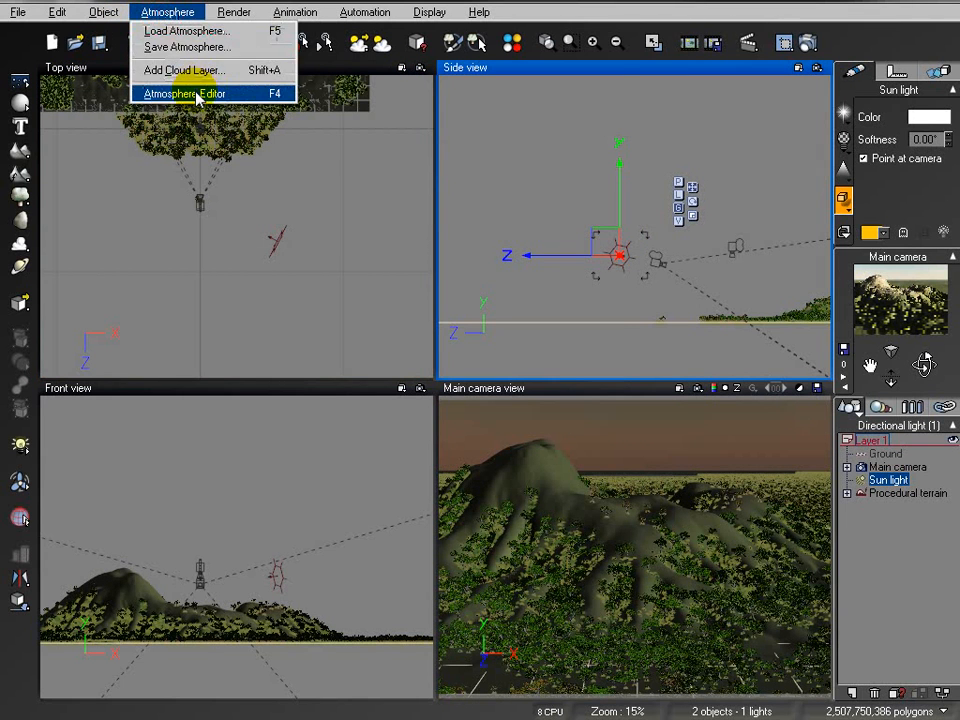
{"action": "left_click", "coordinate": [193, 93]}
{"action": "left_click", "coordinate": [236, 169]}
{"action": "left_click", "coordinate": [208, 257]}
{"action": "right_click", "coordinate": [536, 429]}
{"action": "left_click", "coordinate": [612, 437]}
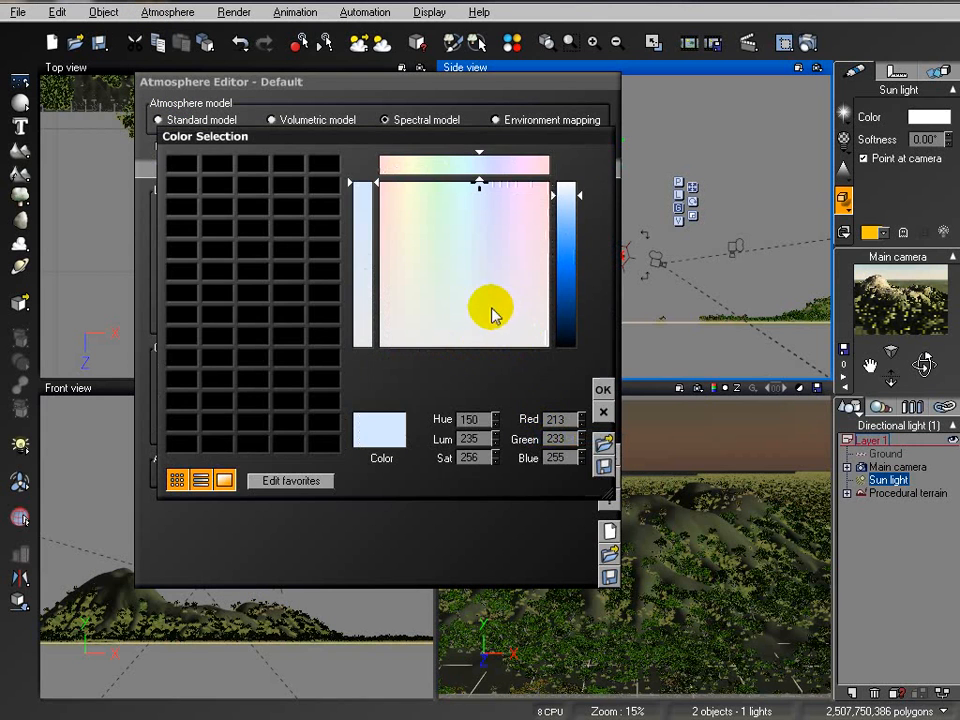
{"action": "left_click", "coordinate": [477, 310]}
{"action": "left_click_drag", "start_coordinate": [567, 214], "coordinate": [568, 232]}
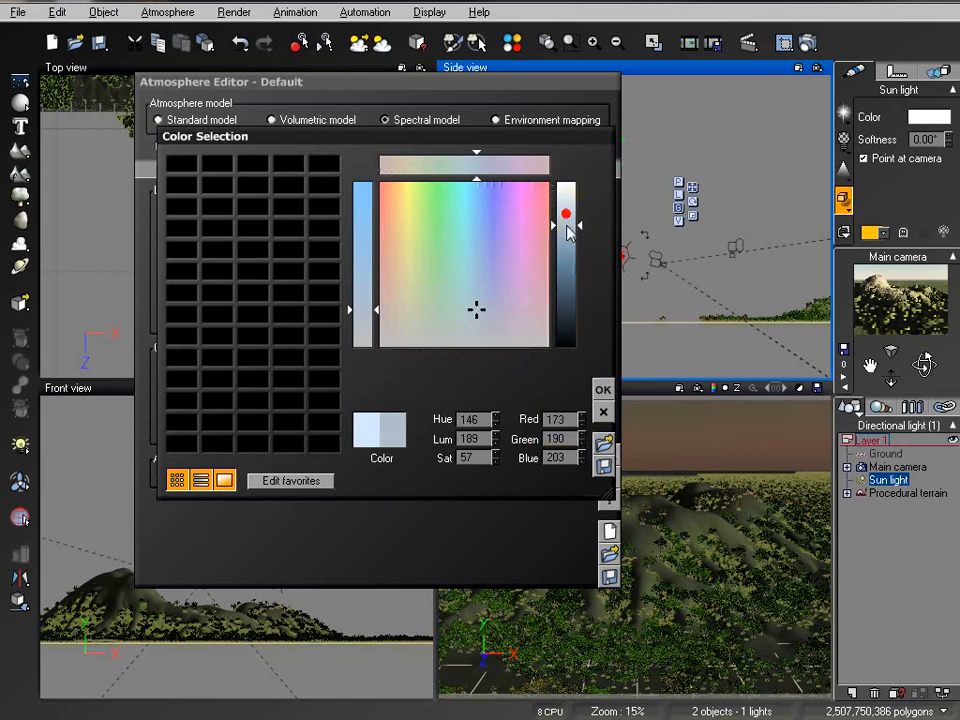
{"action": "left_click", "coordinate": [603, 390]}
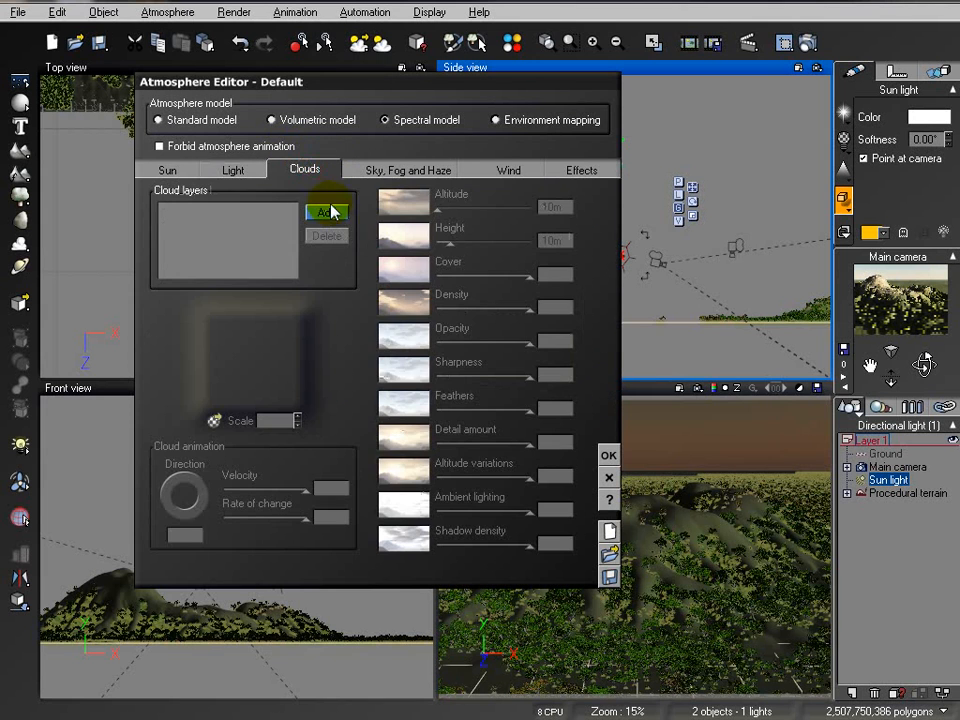
Add a Dark Cumulus cloud layer to the atmosphere
{"action": "left_click", "coordinate": [327, 212]}
{"action": "left_click", "coordinate": [874, 565]}
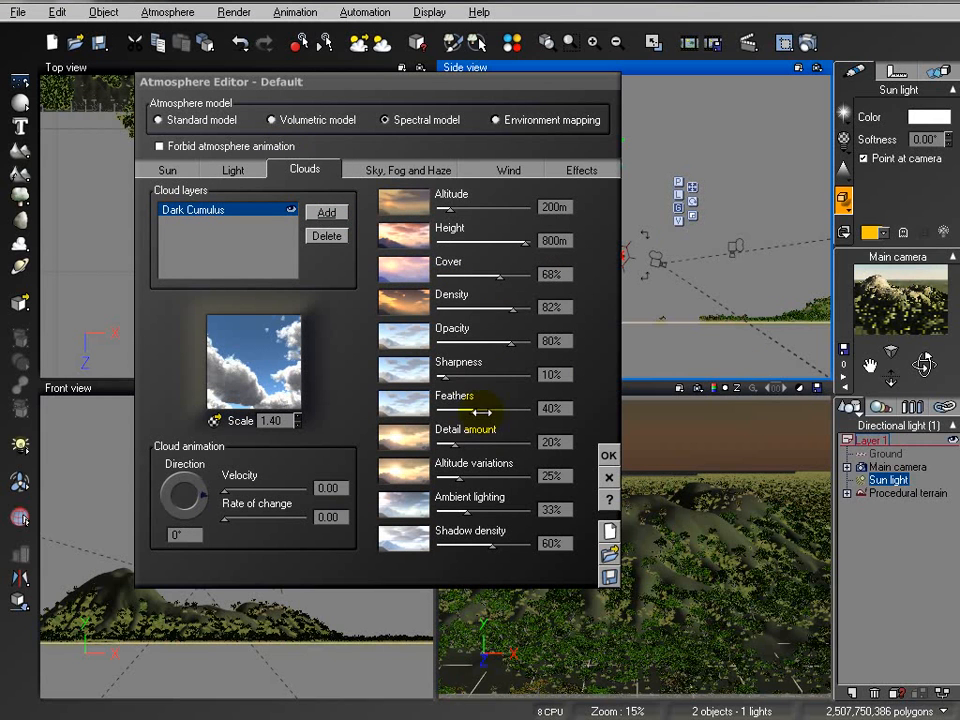
Lower the sky's decay amount to 50% and its decay mean altitude to about 647 m
{"action": "left_click", "coordinate": [408, 172]}
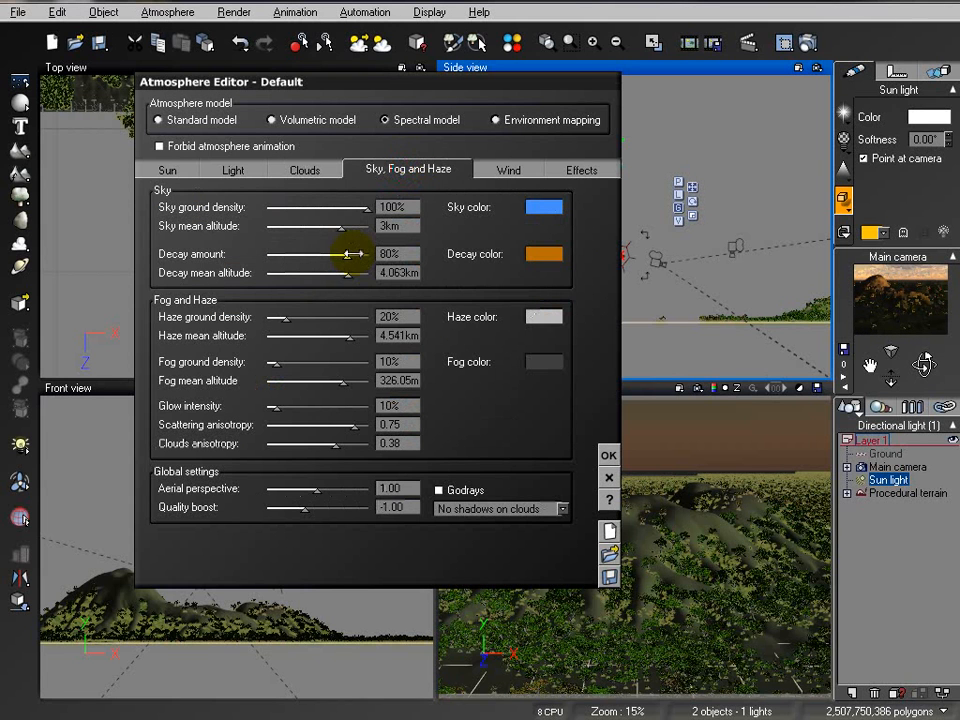
{"action": "left_click_drag", "start_coordinate": [340, 275], "coordinate": [336, 274]}
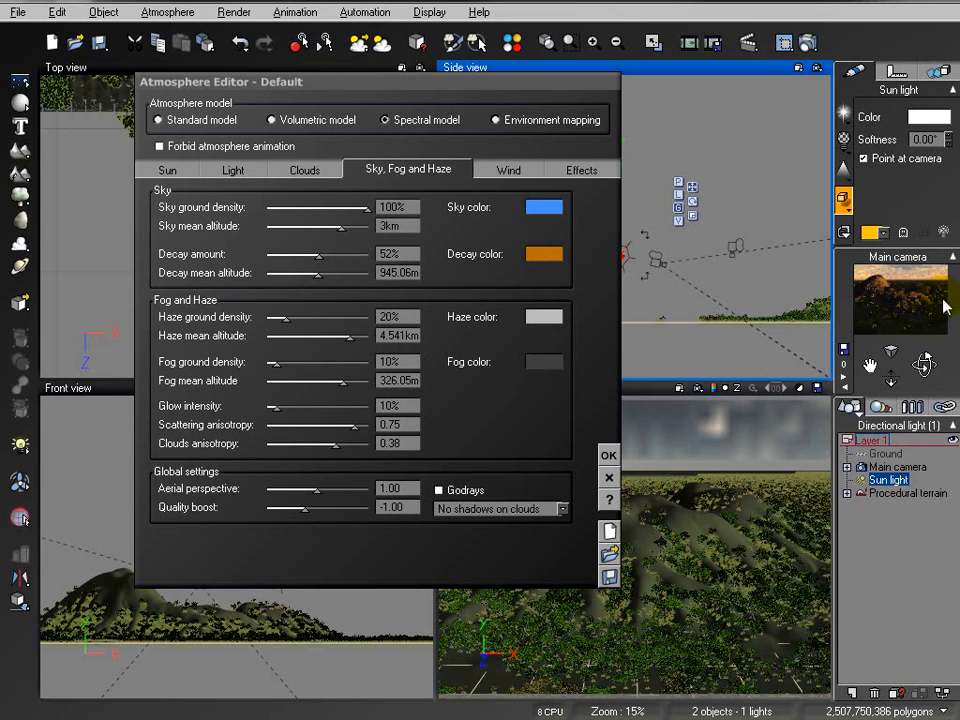
{"action": "left_click_drag", "start_coordinate": [339, 273], "coordinate": [328, 258]}
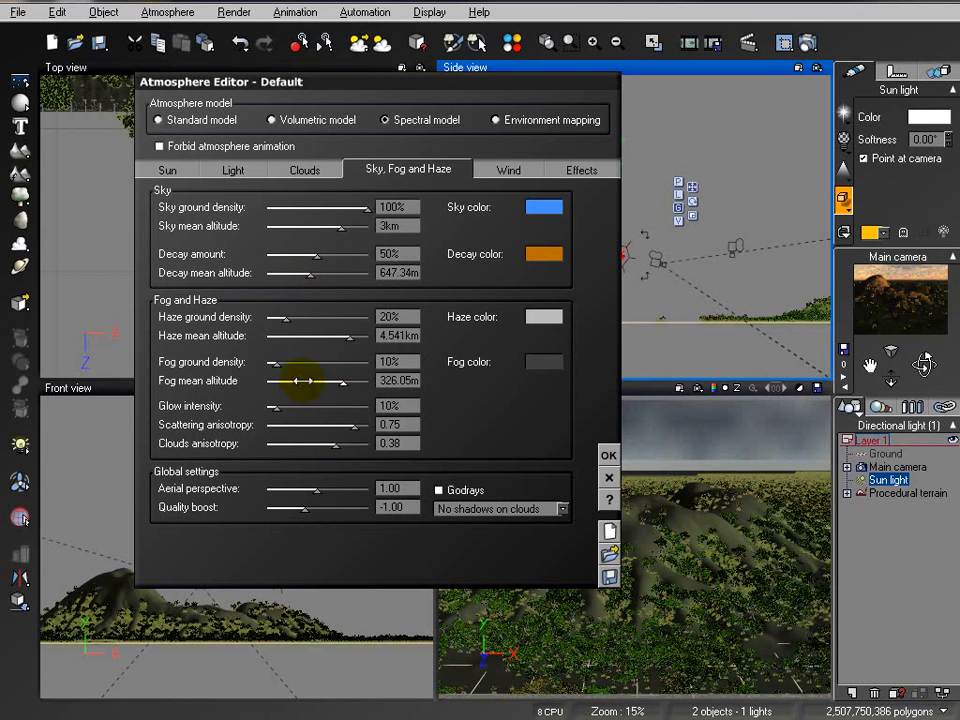
Set aerial perspective to 7.15, raise the glow intensity, slightly reduce the scattering anisotropy, and accept the atmosphere
{"action": "left_click_drag", "start_coordinate": [317, 489], "coordinate": [358, 489]}
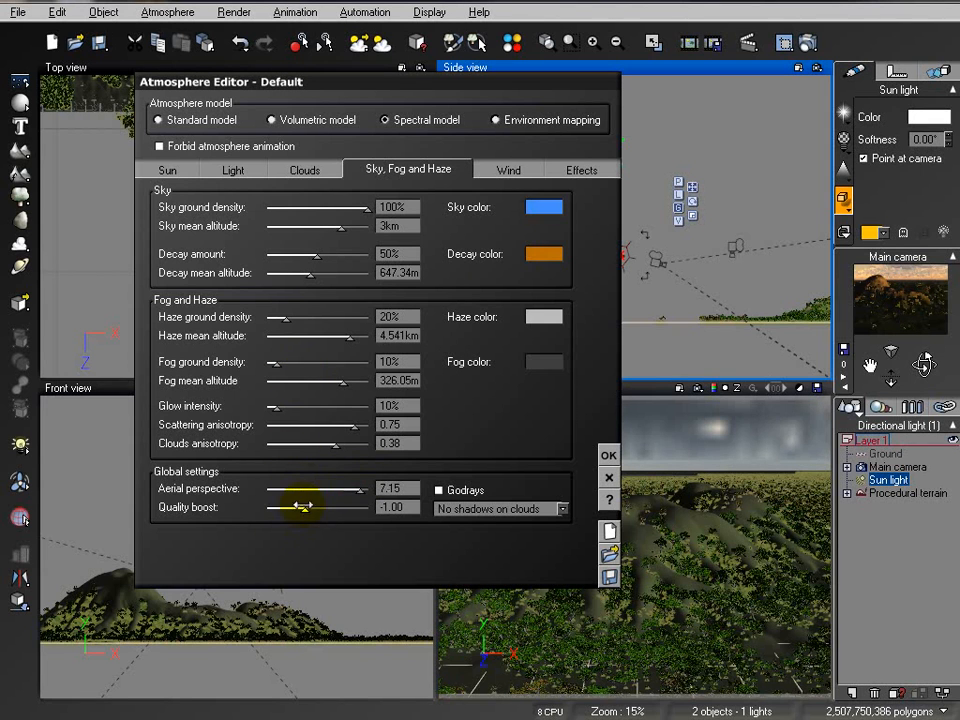
{"action": "left_click_drag", "start_coordinate": [285, 408], "coordinate": [289, 407]}
{"action": "left_click_drag", "start_coordinate": [352, 426], "coordinate": [348, 425]}
{"action": "left_click", "coordinate": [608, 455]}
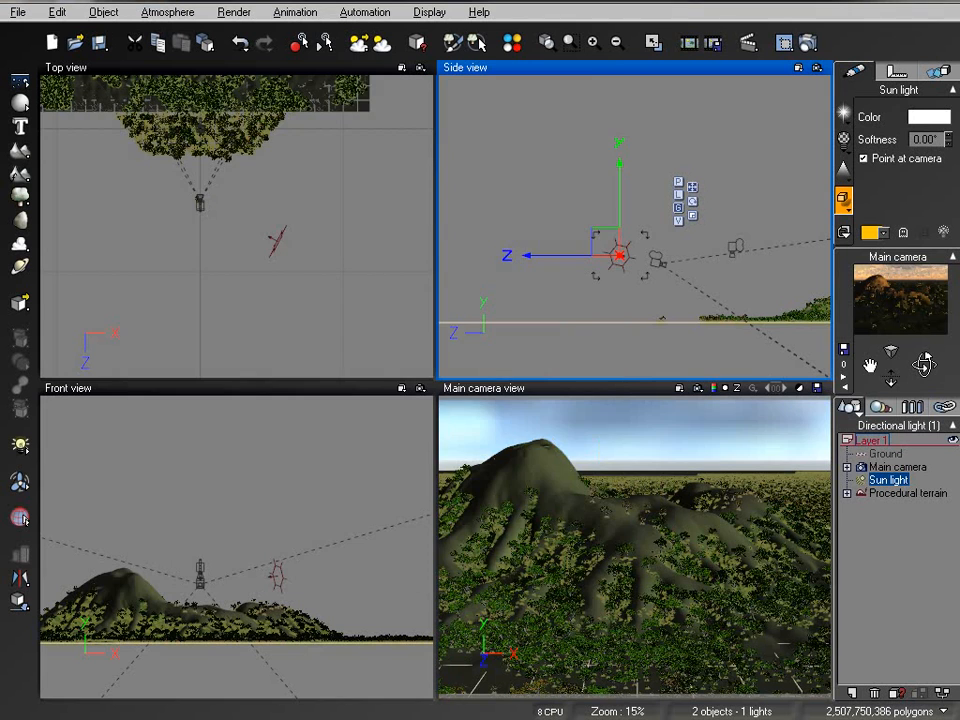
Render the scene to screen with the Final quality preset at 640x480
{"action": "left_click", "coordinate": [806, 42]}
{"action": "left_click", "coordinate": [110, 157]}
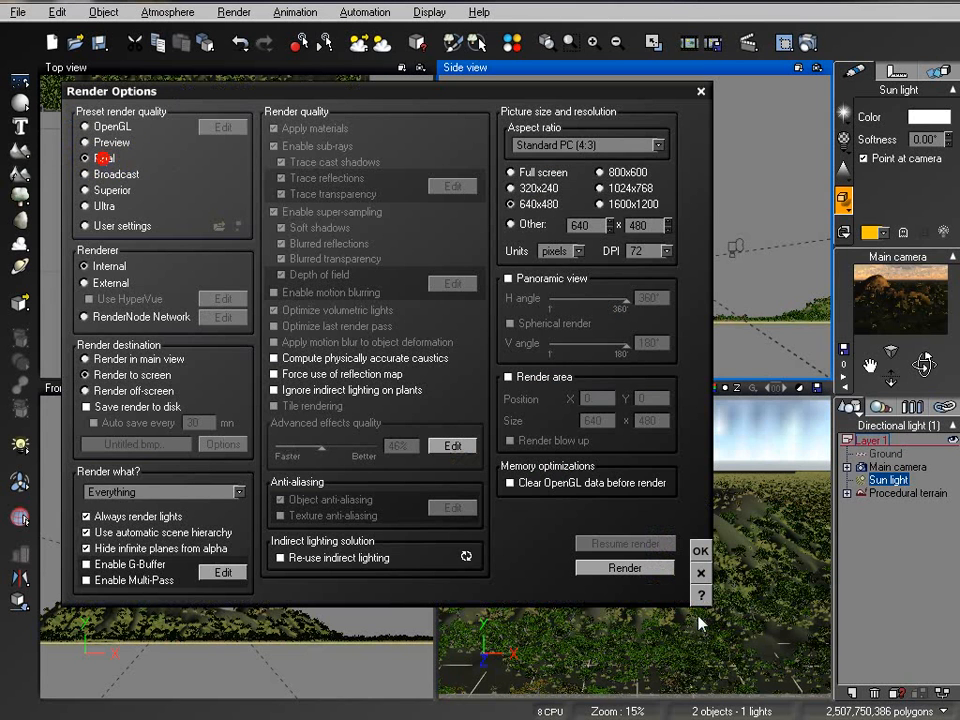
{"action": "left_click", "coordinate": [630, 568]}
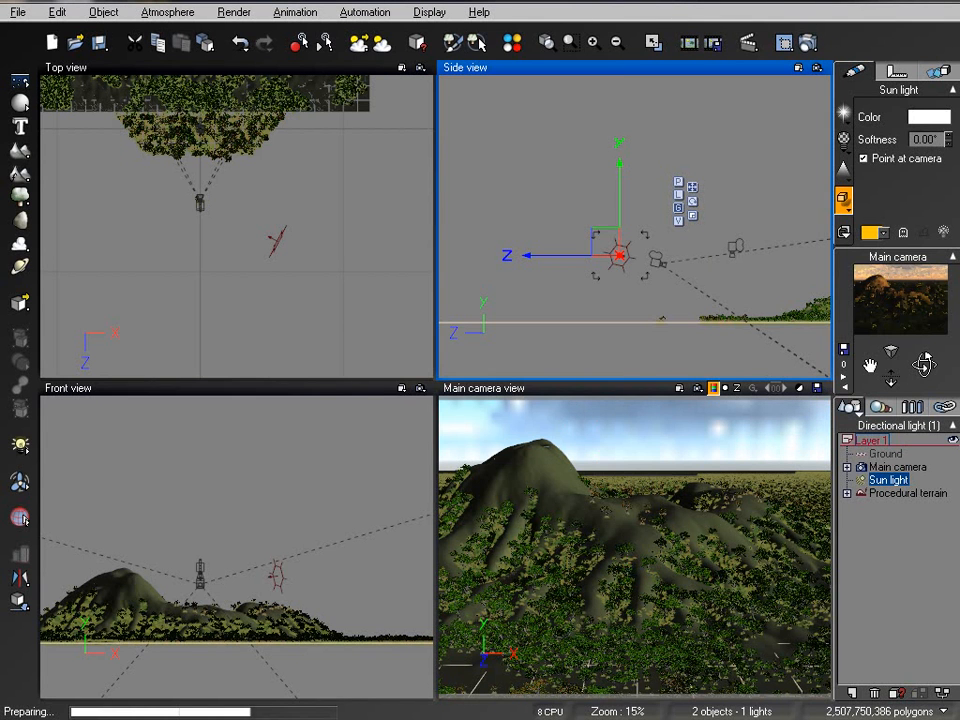